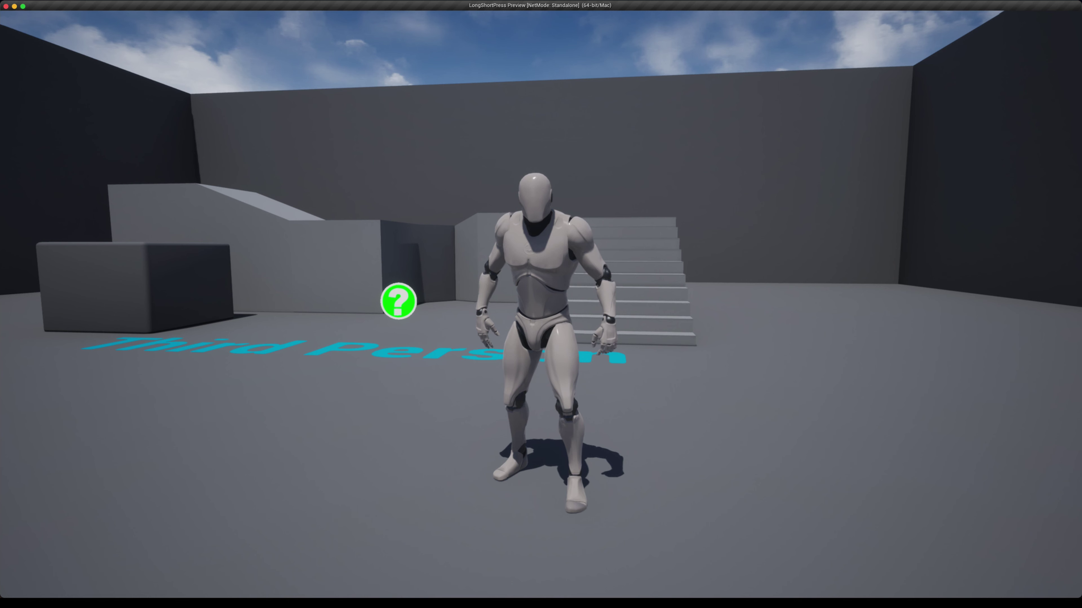
# Play-test the level: turn left, tap P for Short/walk, then hold it for Long/run
pyautogui.press('a')
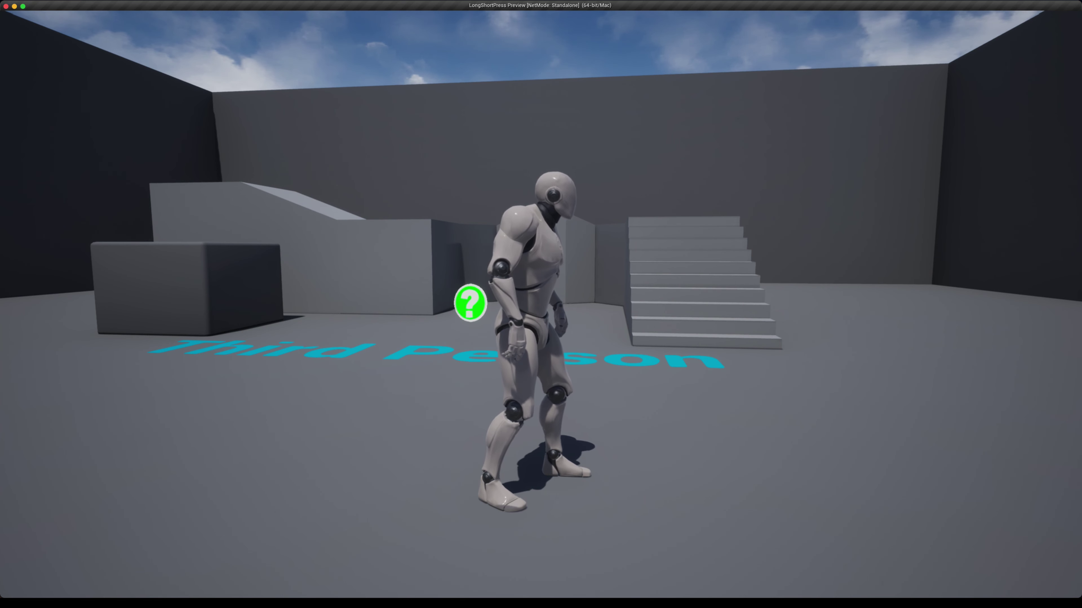
pyautogui.press('e')
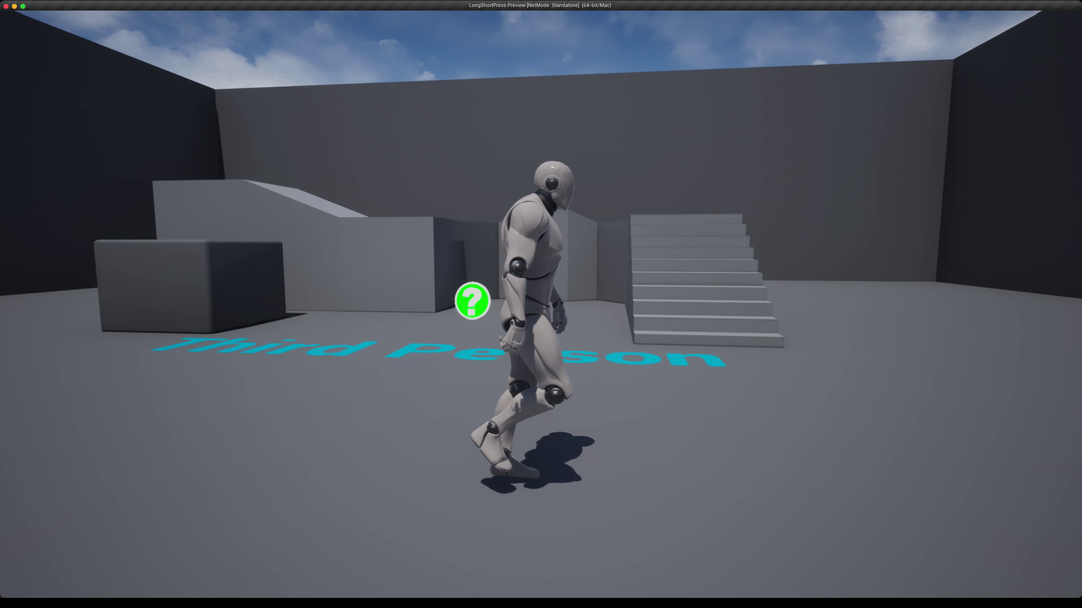
pyautogui.press('e')
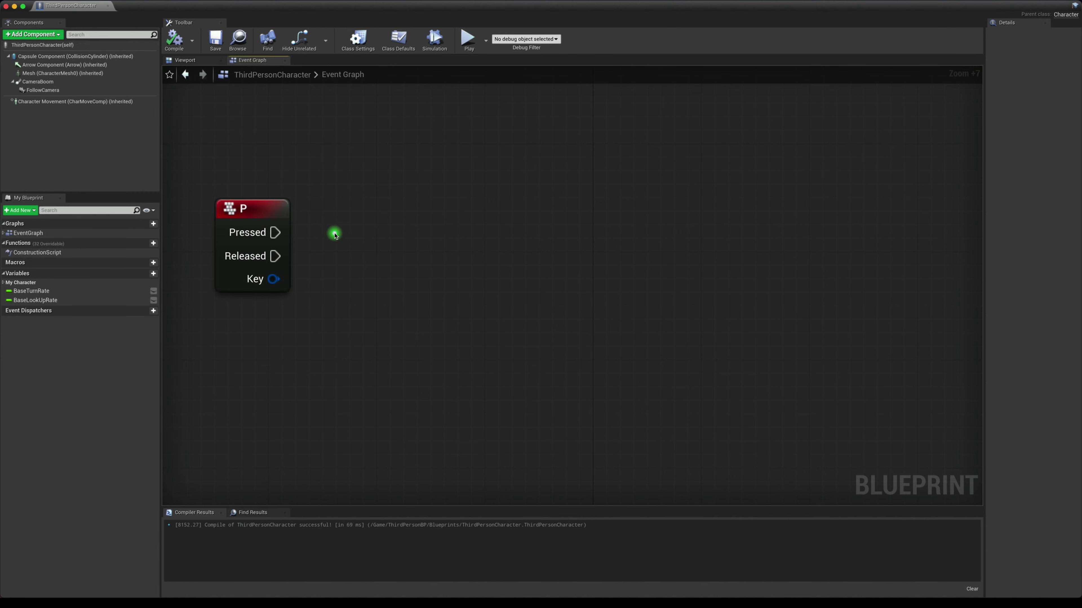
# Add a Now node that returns the current time and move it lower on the graph
pyautogui.rightClick(361, 247)
pyautogui.write('now')
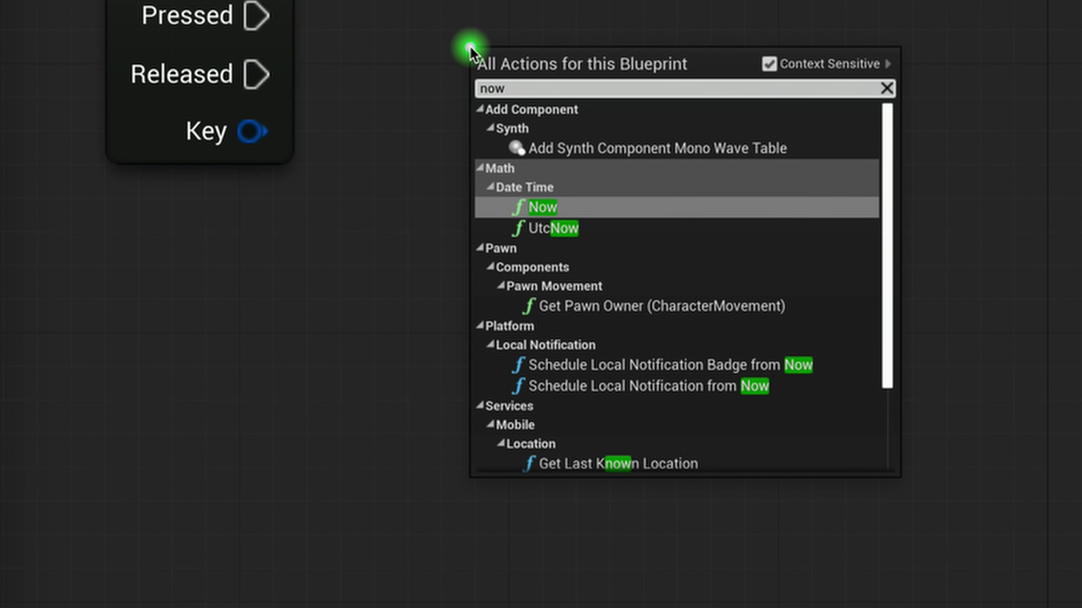
pyautogui.click(576, 211)
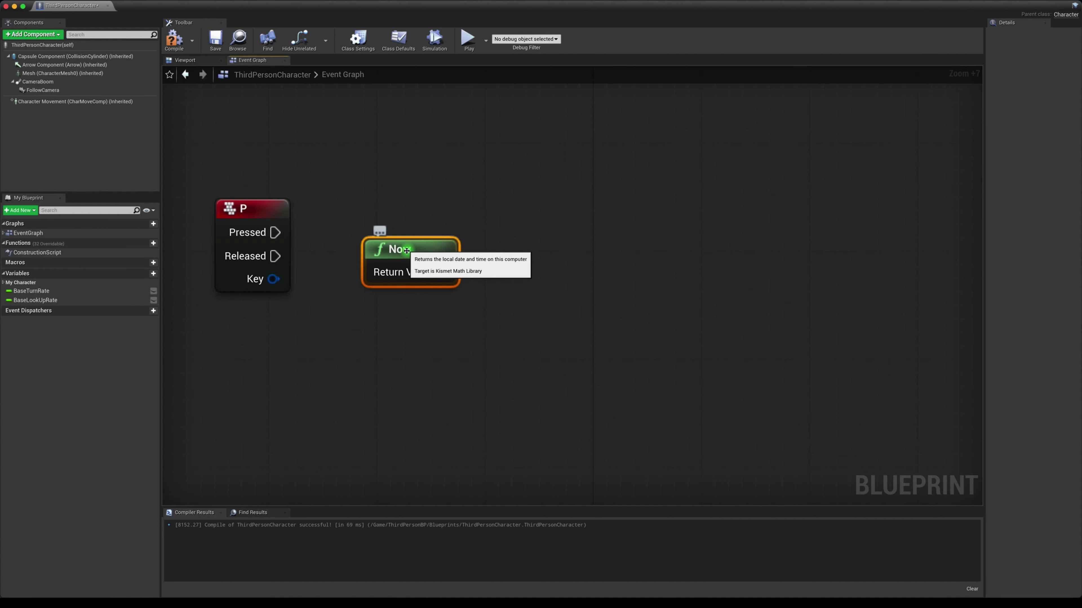
pyautogui.moveTo(407, 250)
pyautogui.mouseDown()
pyautogui.moveTo(380, 318)
pyautogui.moveTo(460, 317)
pyautogui.mouseUp()
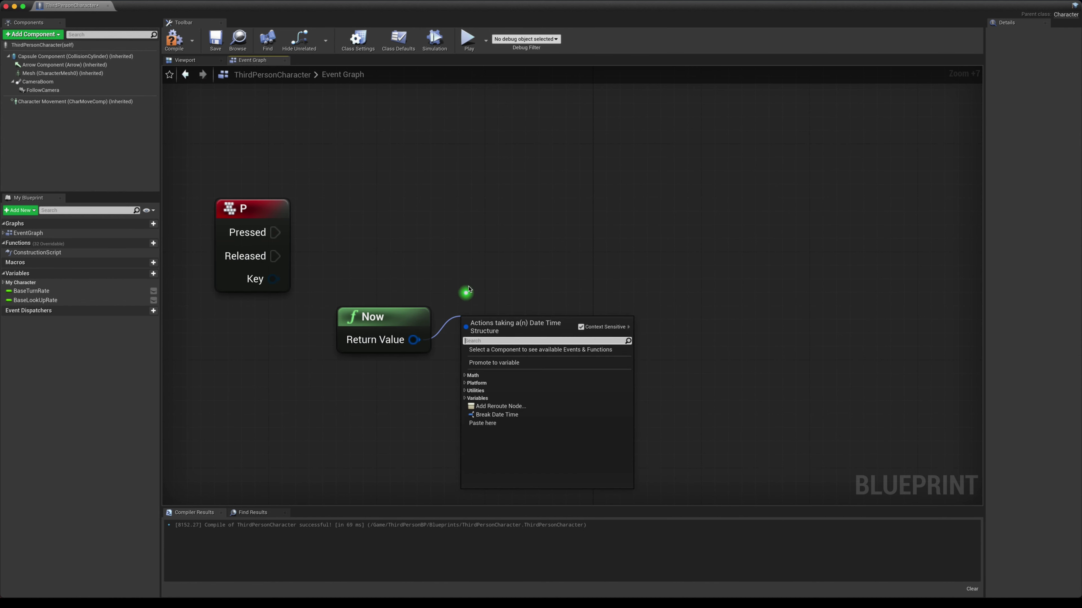
# Promote Now's Return Value to a StartTime variable and wire P Pressed into SET Start Time
pyautogui.click(485, 364)
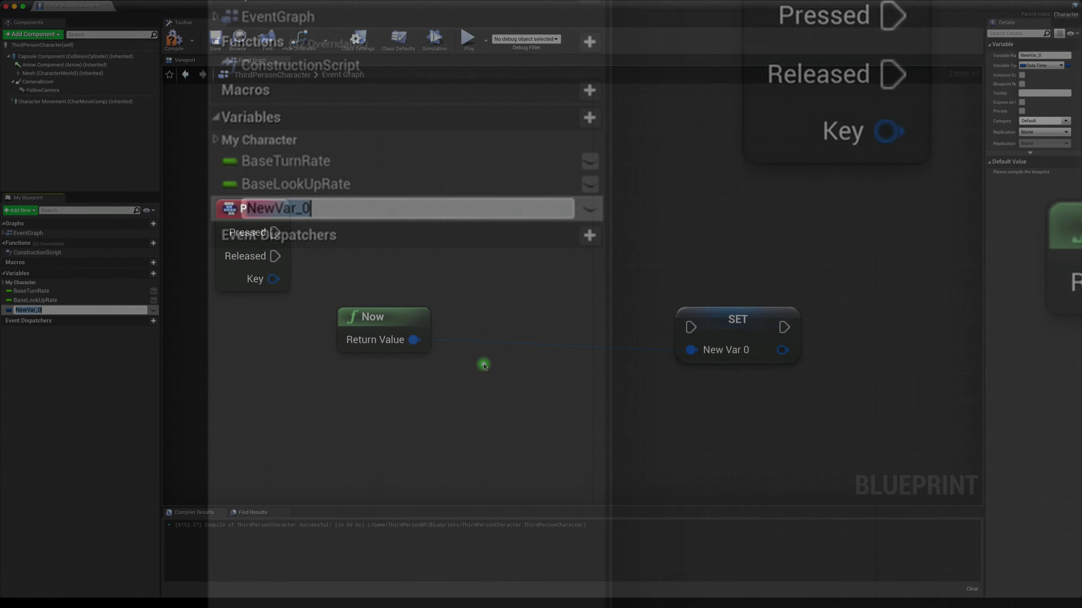
pyautogui.write('StartTime')
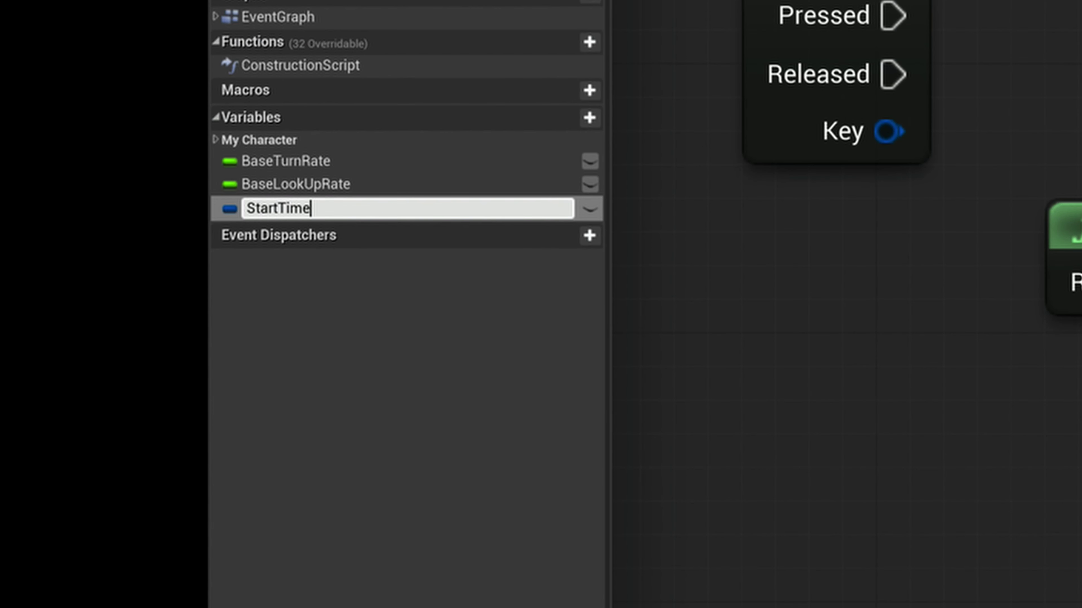
pyautogui.press('Return')
pyautogui.moveTo(737, 317); pyautogui.dragTo(415, 236)
pyautogui.moveTo(275, 232)
pyautogui.mouseDown()
pyautogui.moveTo(365, 246)
pyautogui.moveTo(357, 299)
pyautogui.moveTo(362, 281)
pyautogui.mouseUp()
pyautogui.click(396, 303)
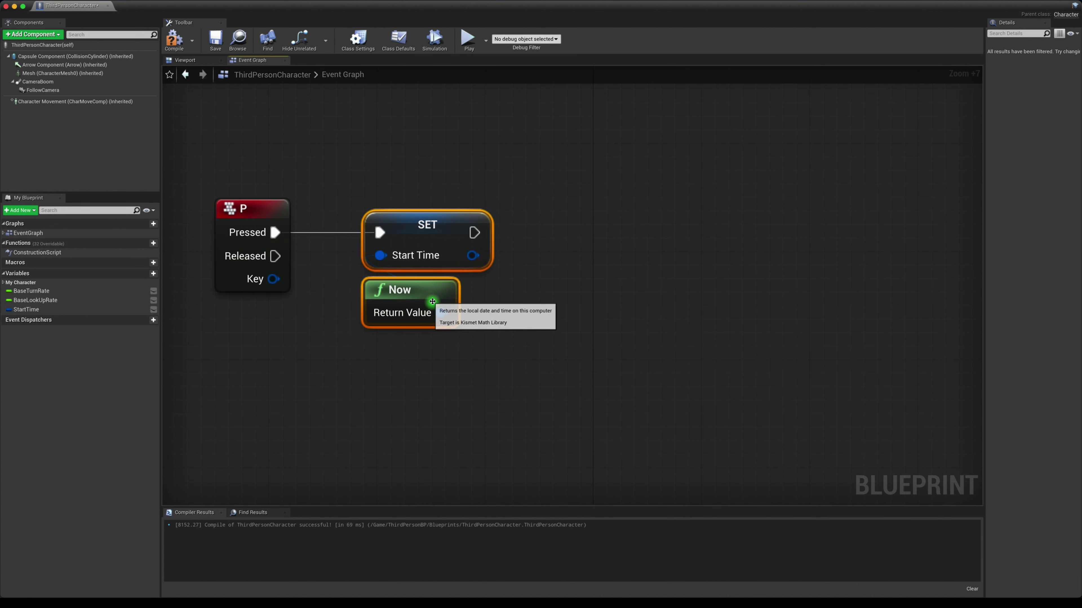
pyautogui.click(473, 184)
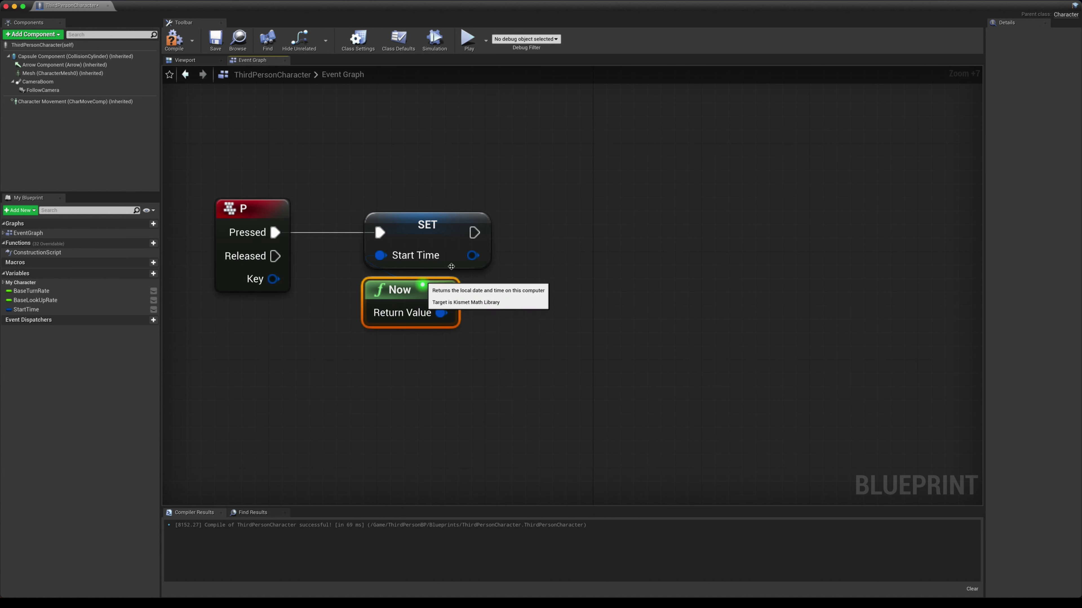
pyautogui.click(423, 286)
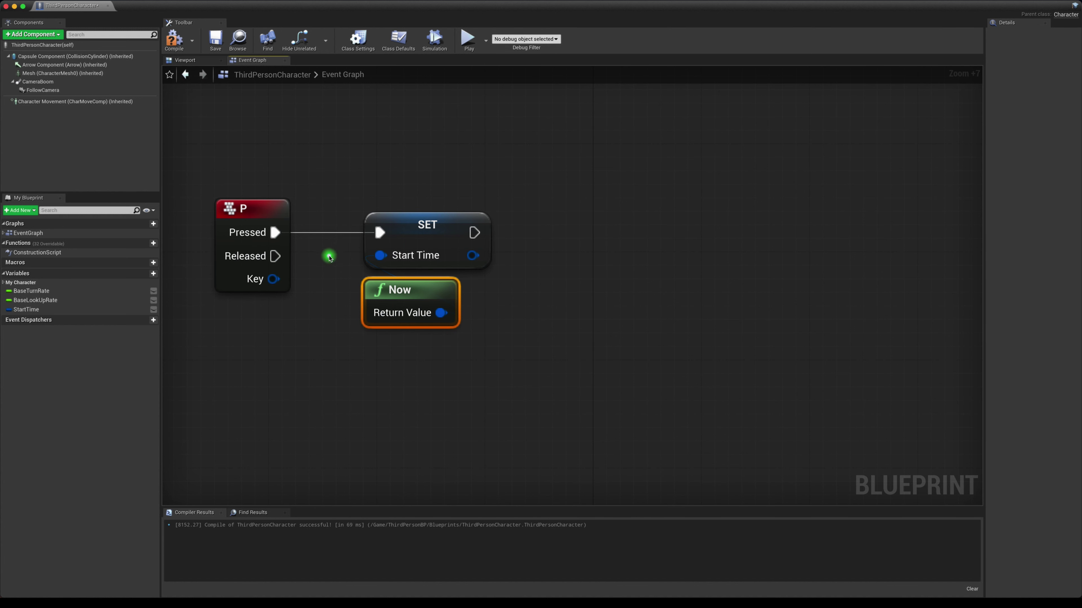
pyautogui.click(541, 257)
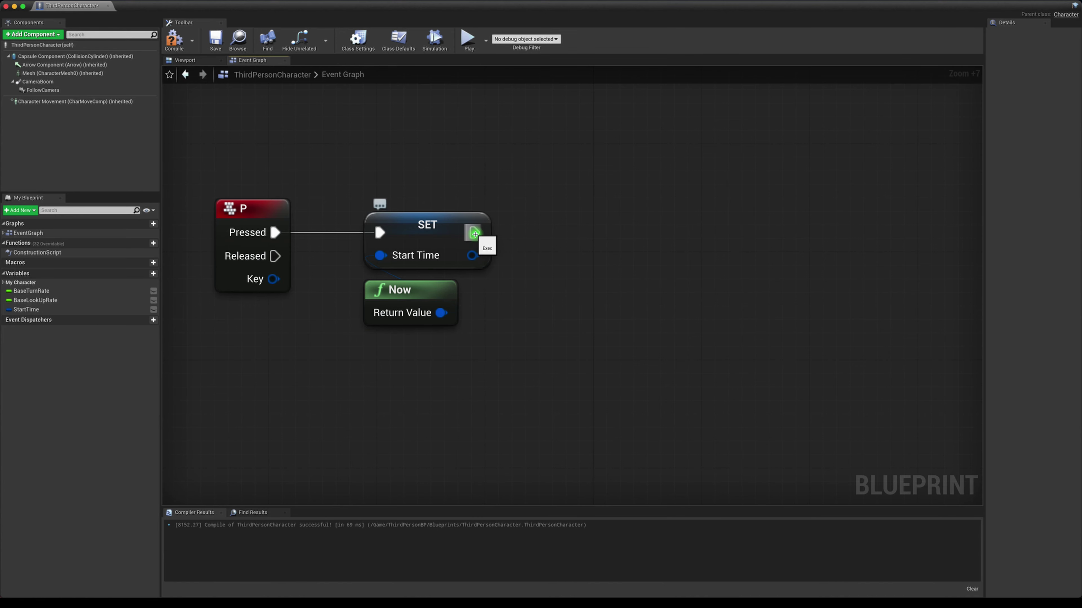
# Add a Set Timer by Event node after SET Start Time
pyautogui.moveTo(474, 233); pyautogui.dragTo(613, 237)
pyautogui.write('set')
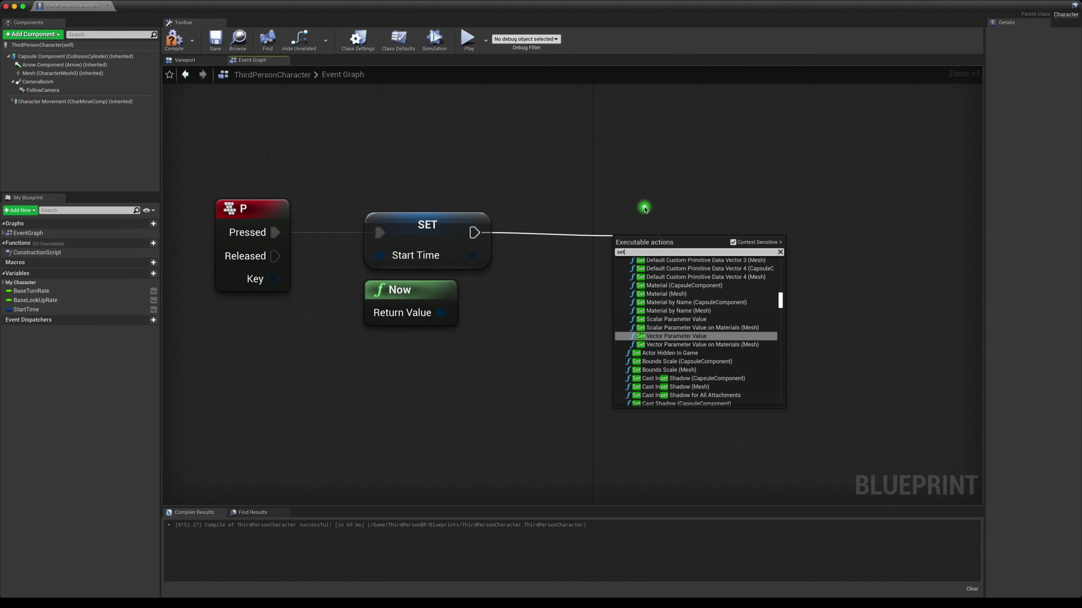
pyautogui.write(' timer')
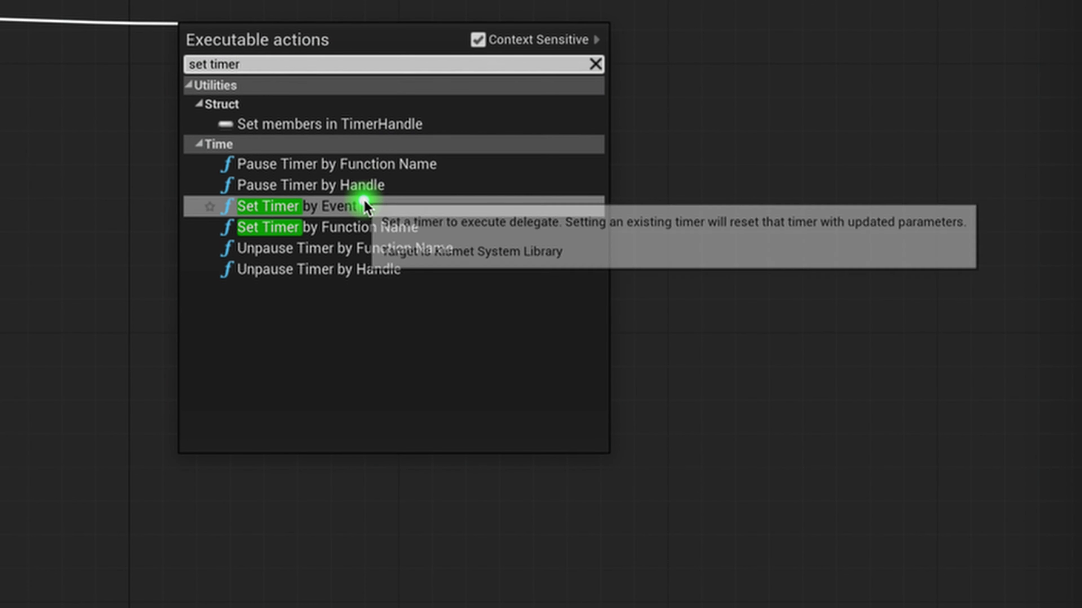
pyautogui.click(364, 201)
# Store the timer's handle in a new PressTimer variable, set Time to 0.1 and enable Looping
pyautogui.moveTo(765, 258); pyautogui.dragTo(787, 255)
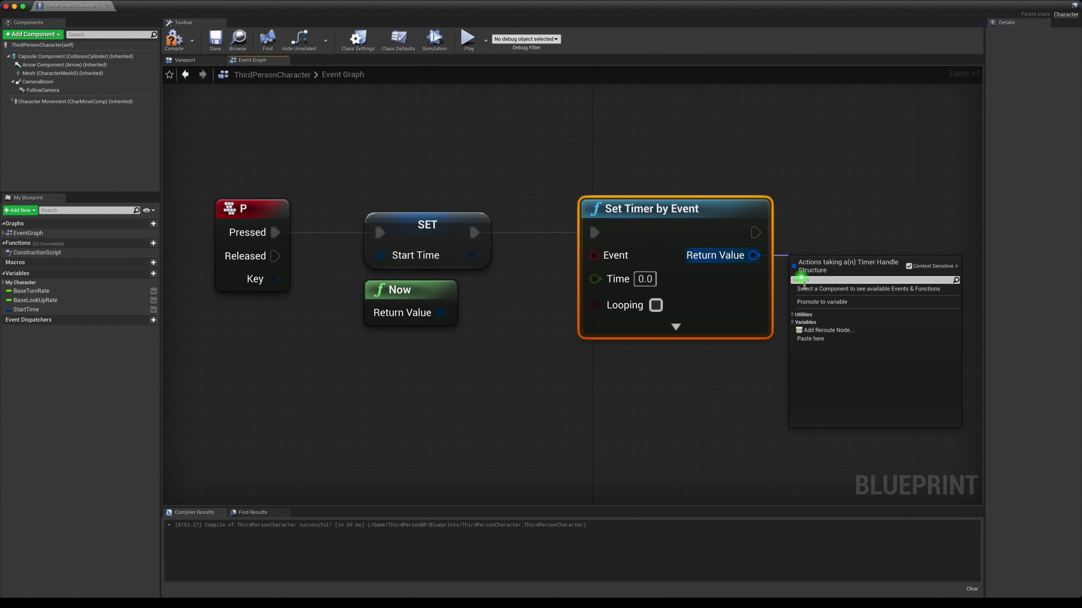
pyautogui.click(807, 303)
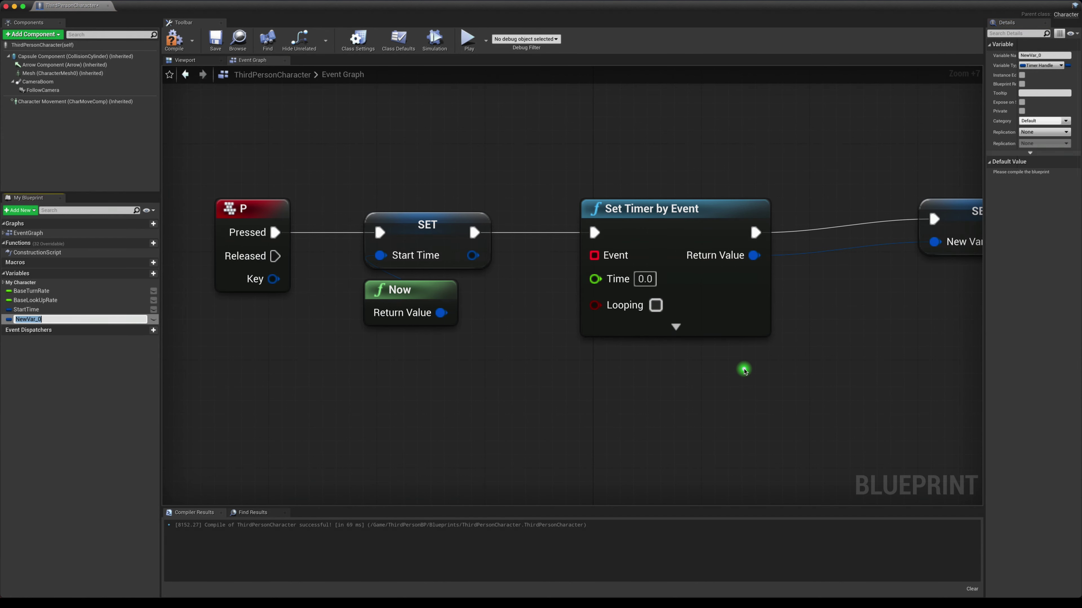
pyautogui.write('Press')
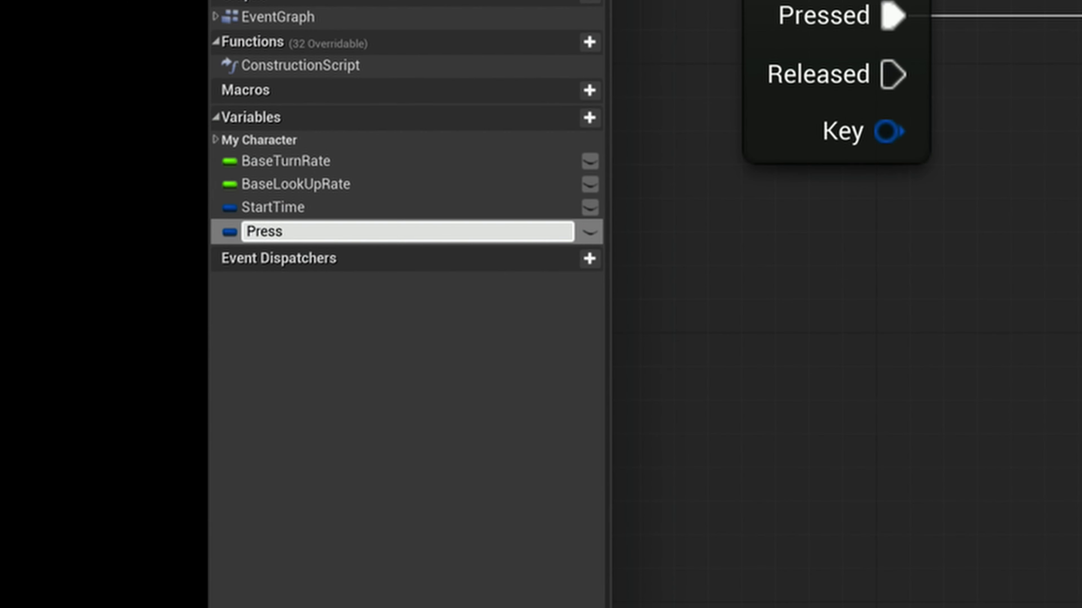
pyautogui.write('Timer')
pyautogui.press('Return')
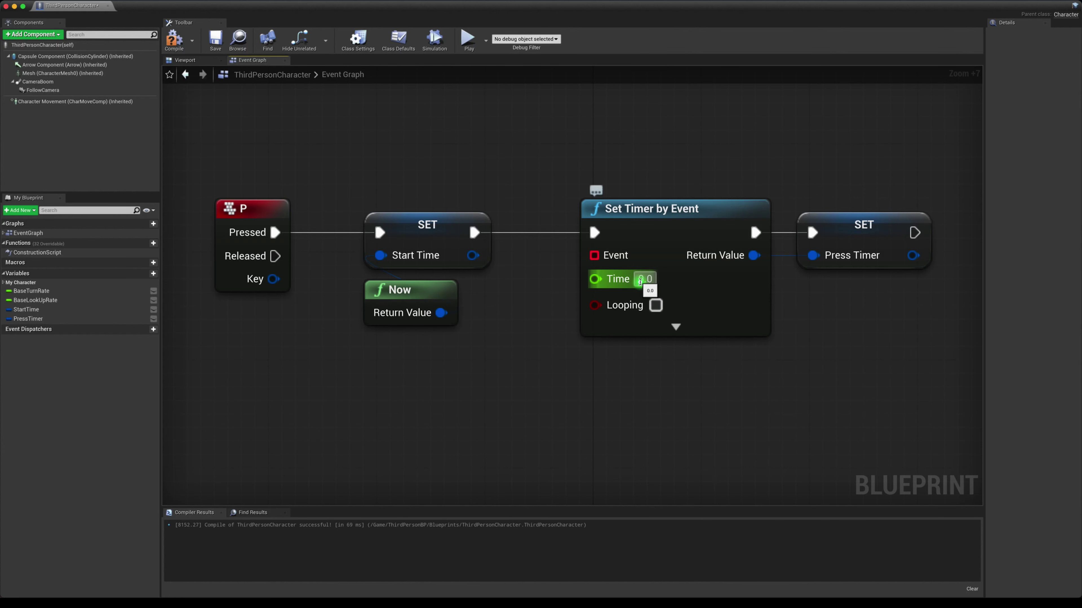
pyautogui.click(645, 279)
pyautogui.write('0.1')
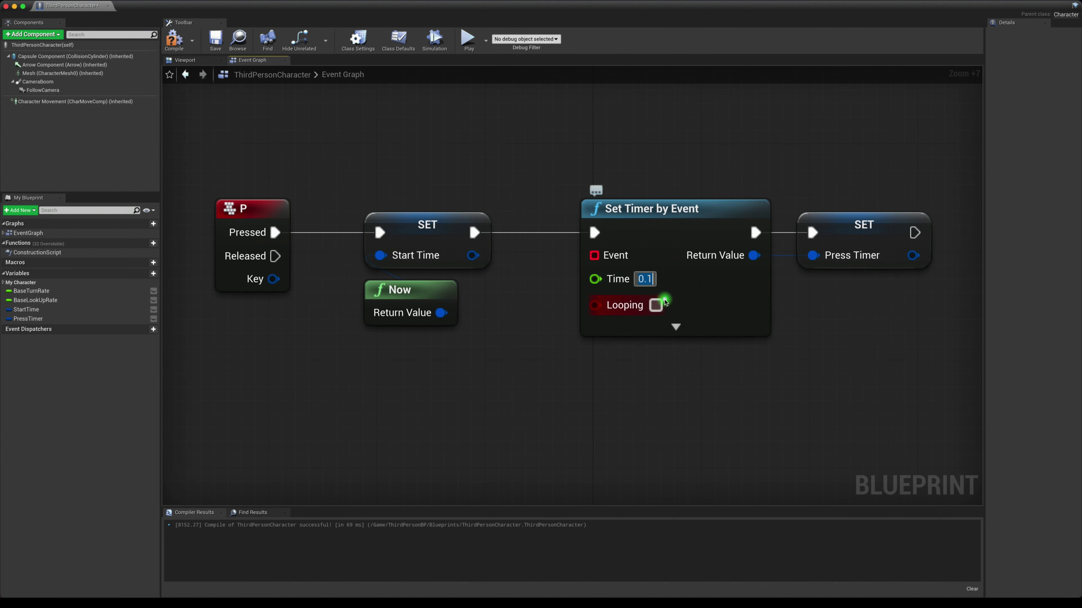
pyautogui.click(656, 305)
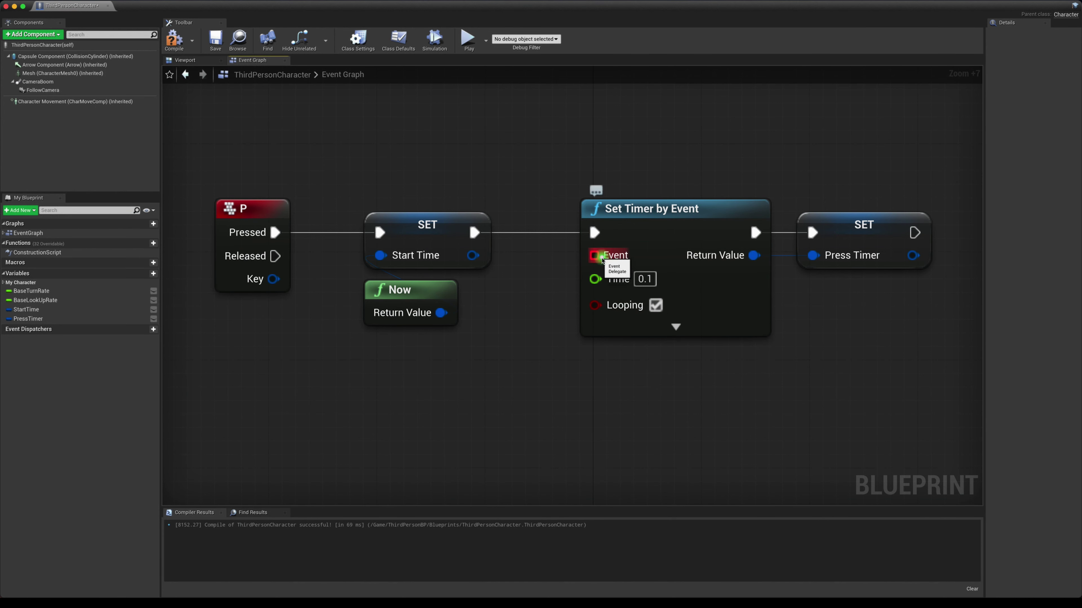
pyautogui.moveTo(603, 260); pyautogui.dragTo(524, 302)
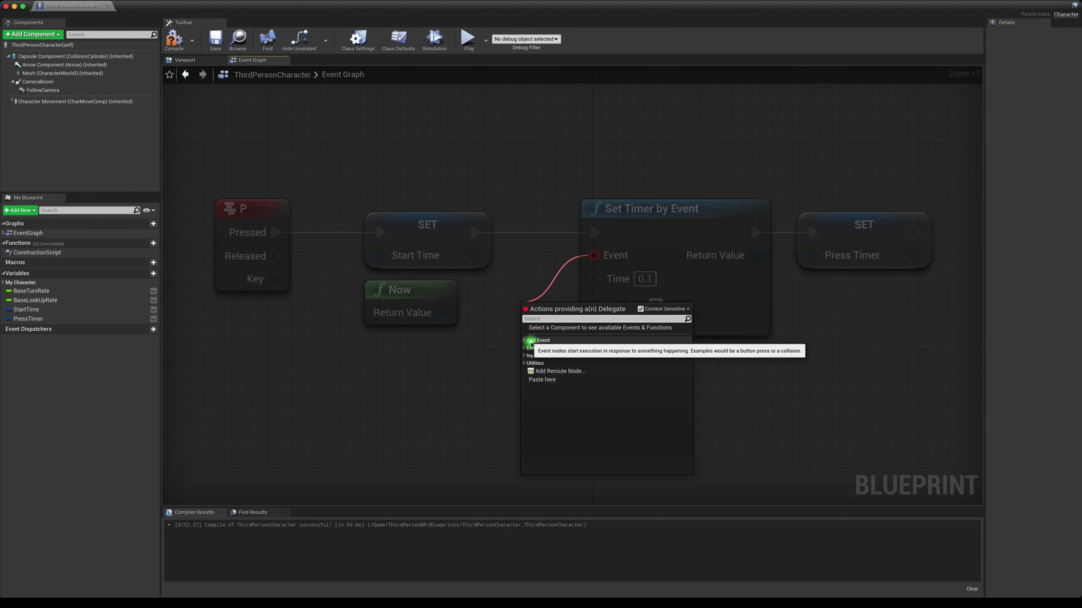
# Bind a new custom event named On Long Press to the timer's Event pin and place it below the chain
pyautogui.click(538, 356)
pyautogui.click(507, 440)
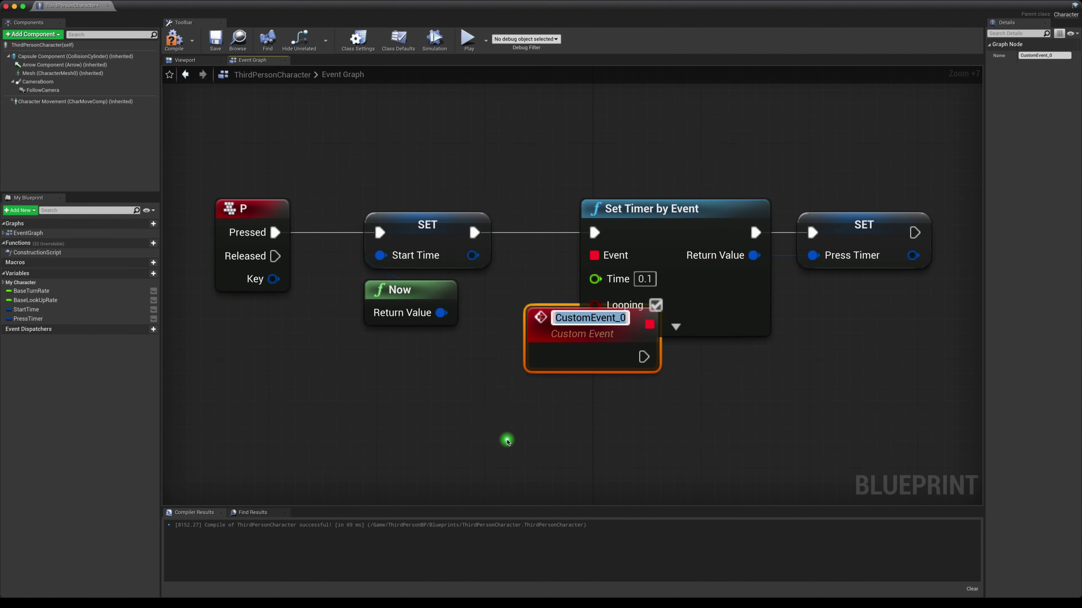
pyautogui.write('On Long')
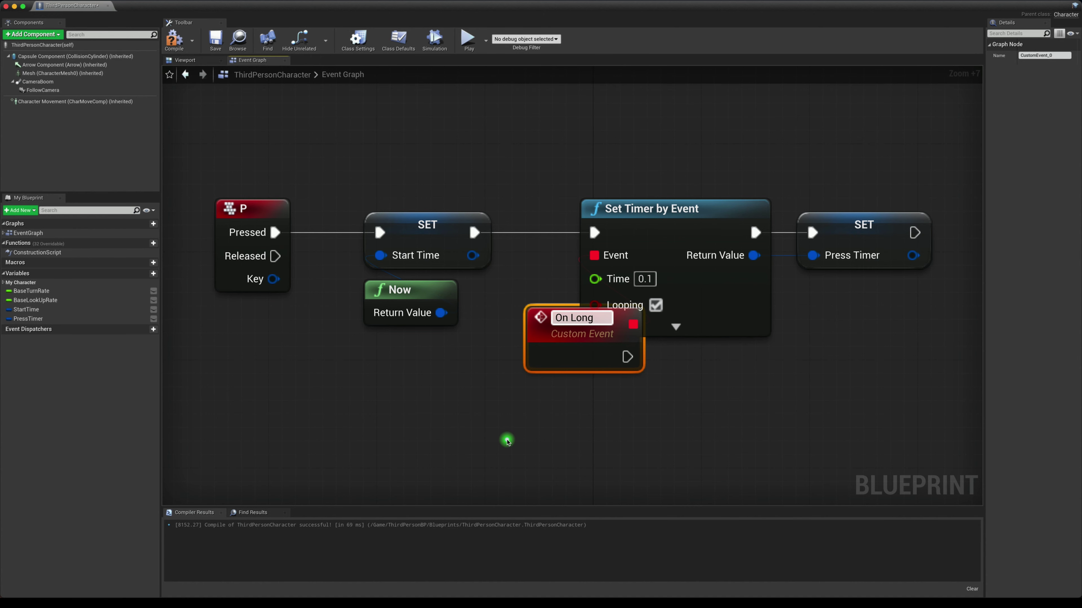
pyautogui.write(' Press')
pyautogui.press('Return')
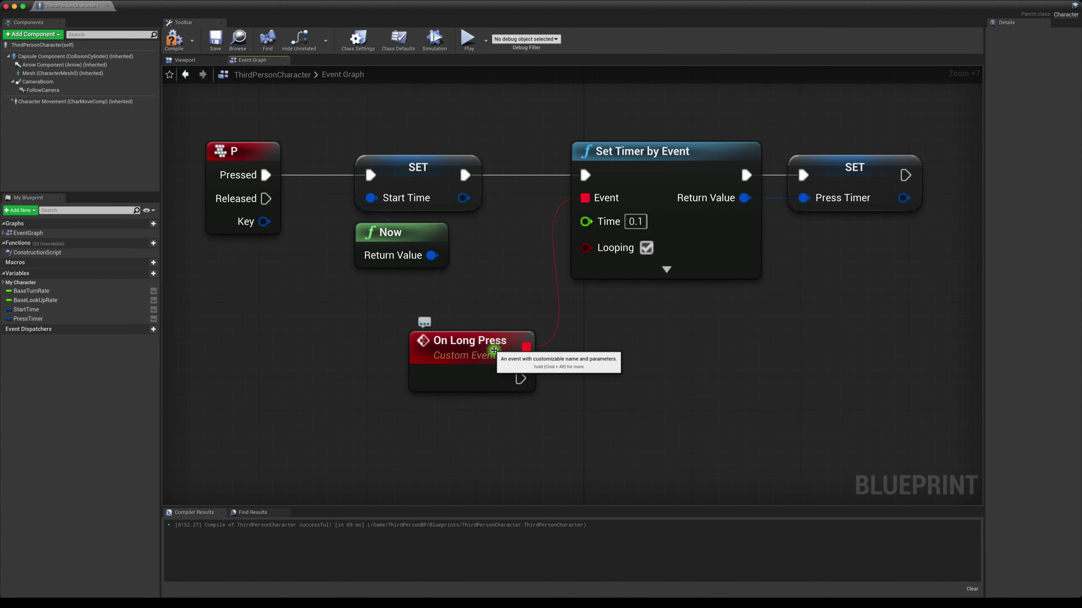
pyautogui.moveTo(501, 357)
pyautogui.mouseDown()
pyautogui.moveTo(445, 367)
pyautogui.moveTo(587, 400)
pyautogui.mouseUp()
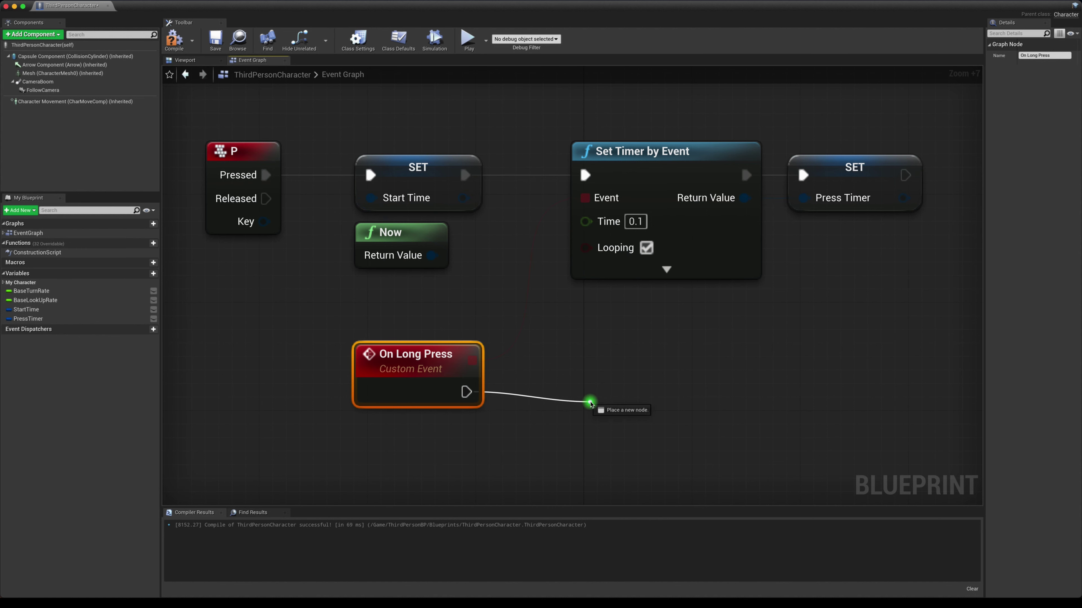
pyautogui.click(571, 384)
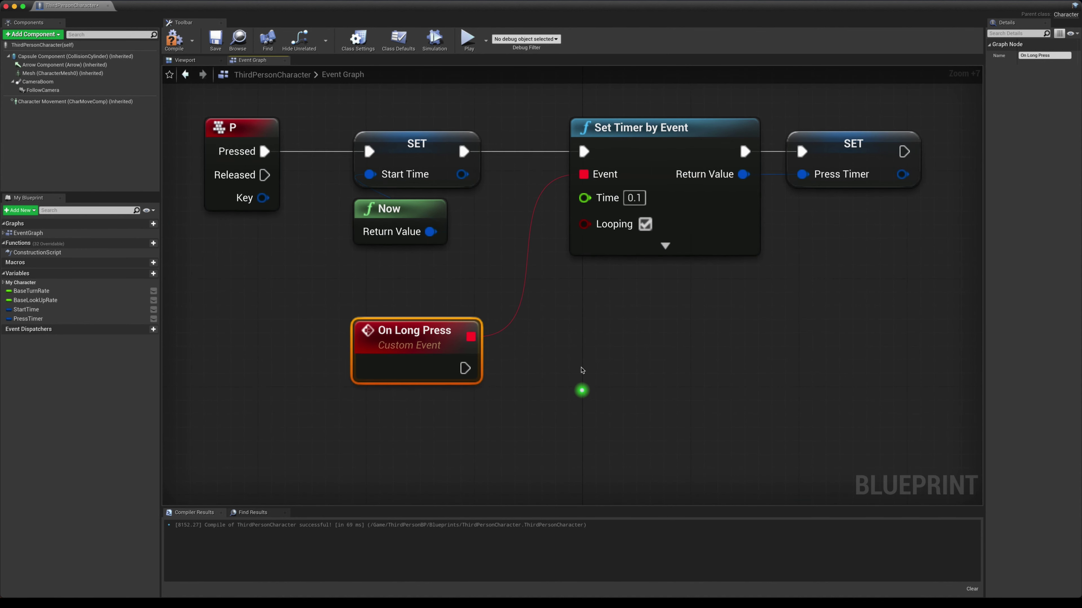
pyautogui.click(408, 226)
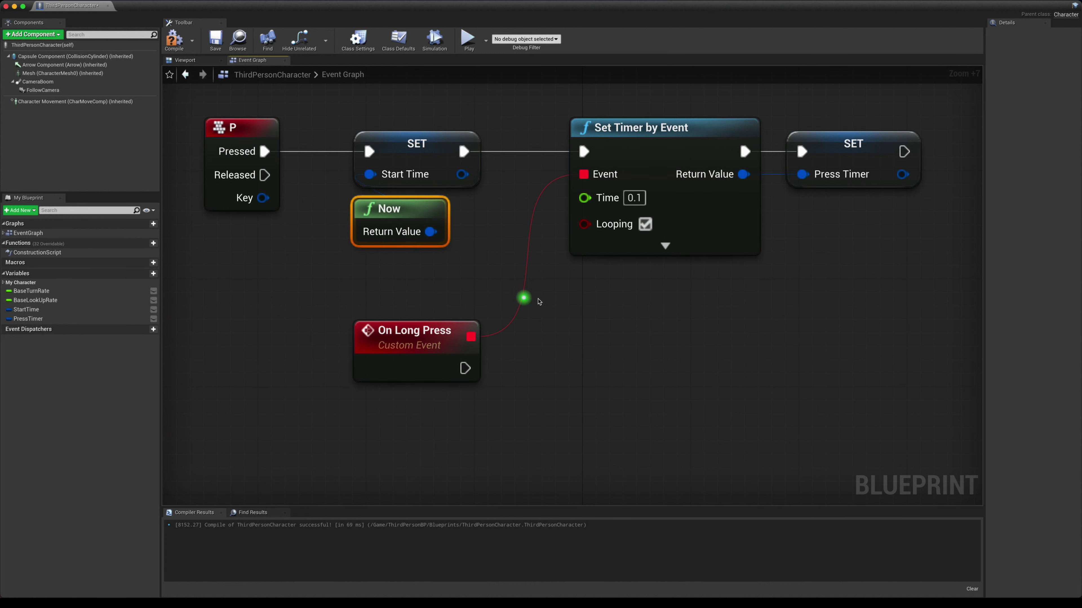
# Paste a copy of the Now node and add a Start Time getter below it
pyautogui.hotkey('ctrl', 'v')
pyautogui.moveTo(587, 329); pyautogui.dragTo(509, 454)
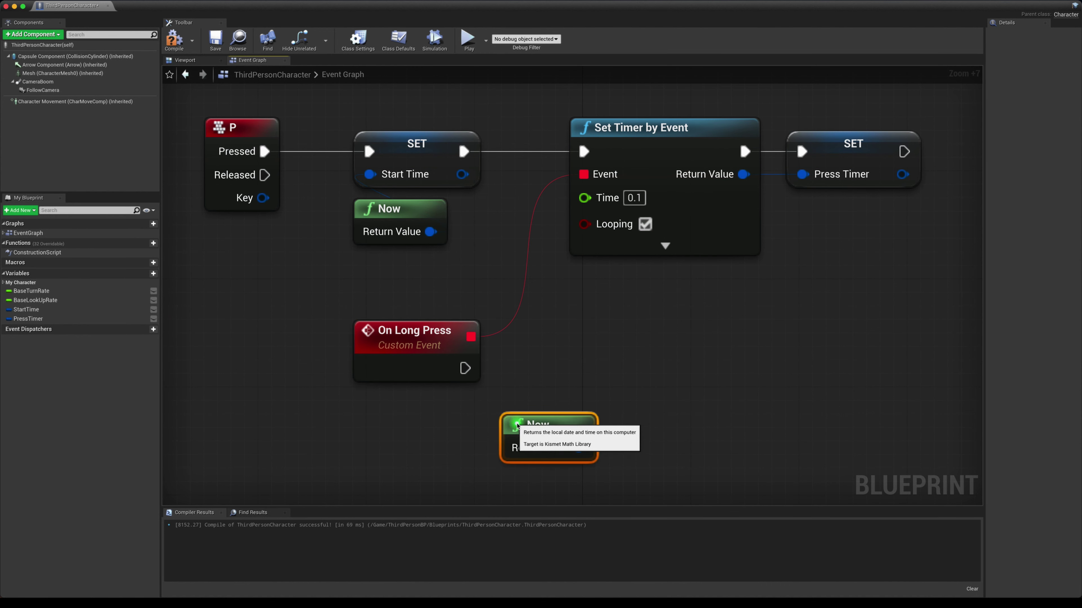
pyautogui.click(536, 372)
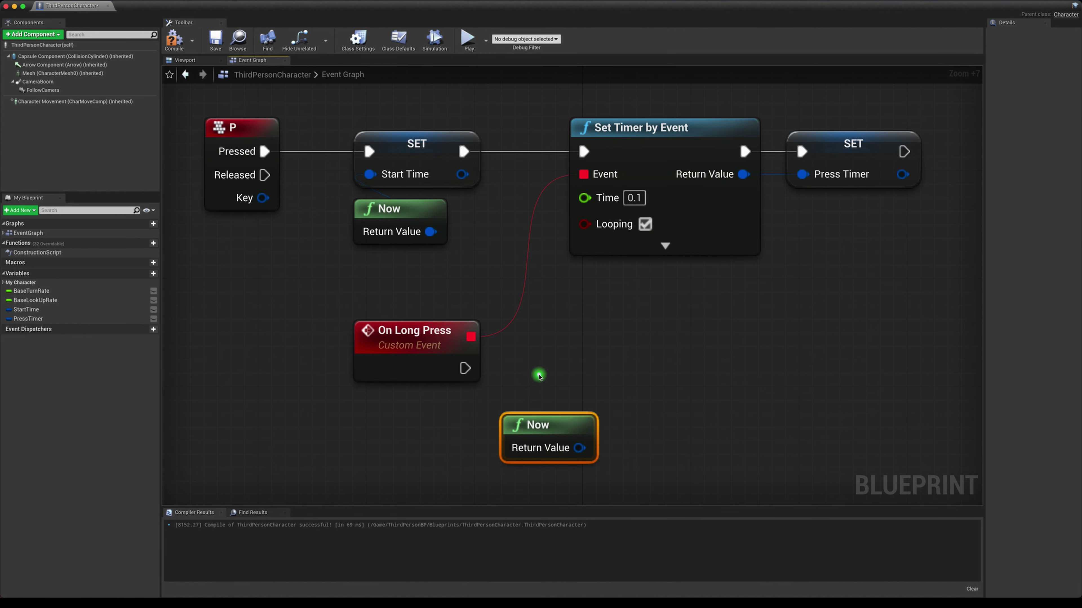
pyautogui.click(85, 310)
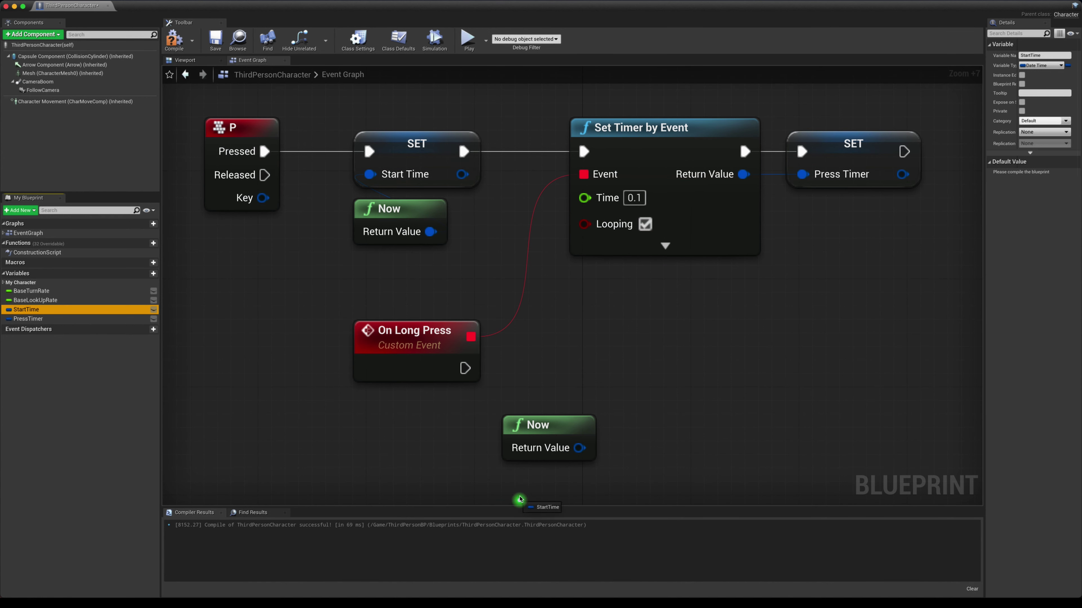
pyautogui.moveTo(85, 310)
pyautogui.mouseDown()
pyautogui.moveTo(538, 502)
pyautogui.moveTo(509, 469)
pyautogui.moveTo(549, 455)
pyautogui.moveTo(575, 409)
pyautogui.mouseUp()
pyautogui.click(538, 501)
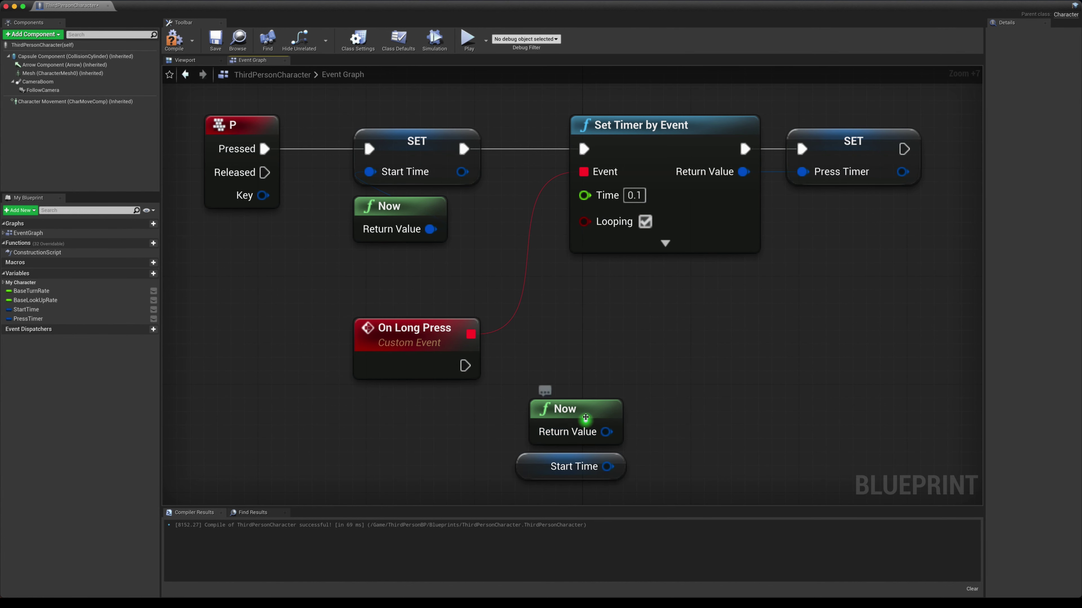
# Subtract Start Time from the copied Now with DateTime - DateTime and feed the result into GetTotalSeconds
pyautogui.moveTo(601, 435); pyautogui.dragTo(640, 444)
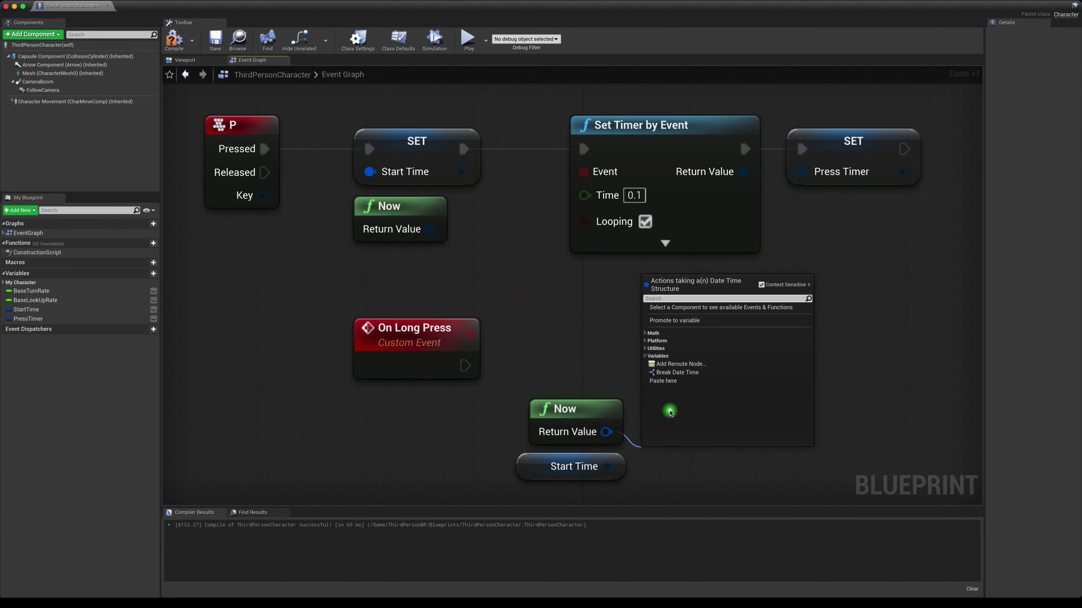
pyautogui.write('-')
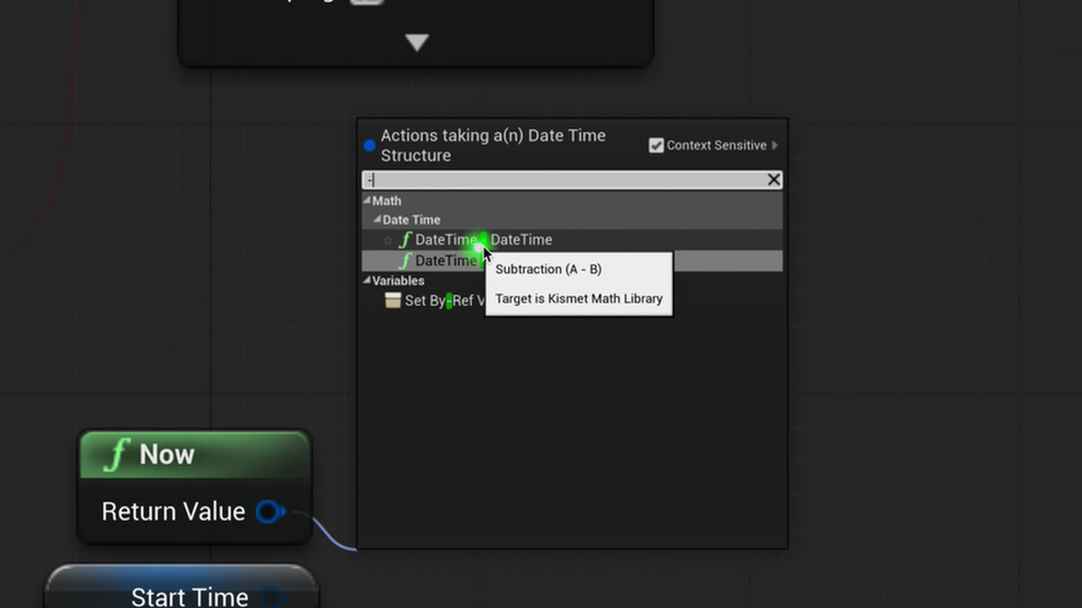
pyautogui.click(517, 245)
pyautogui.moveTo(671, 459)
pyautogui.mouseDown()
pyautogui.moveTo(685, 431)
pyautogui.moveTo(777, 446)
pyautogui.mouseUp()
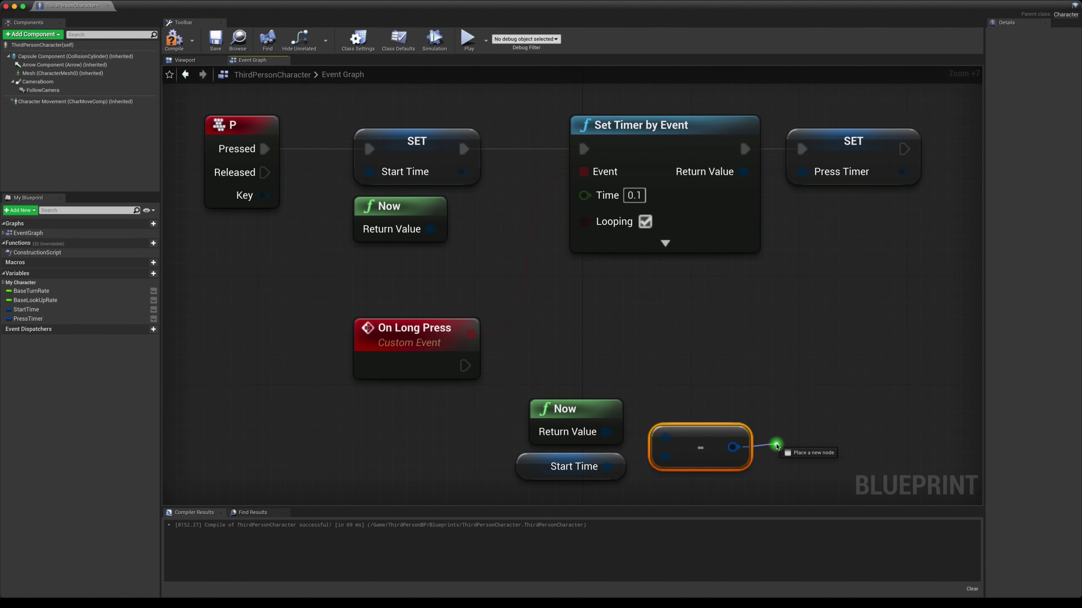
pyautogui.write('get t')
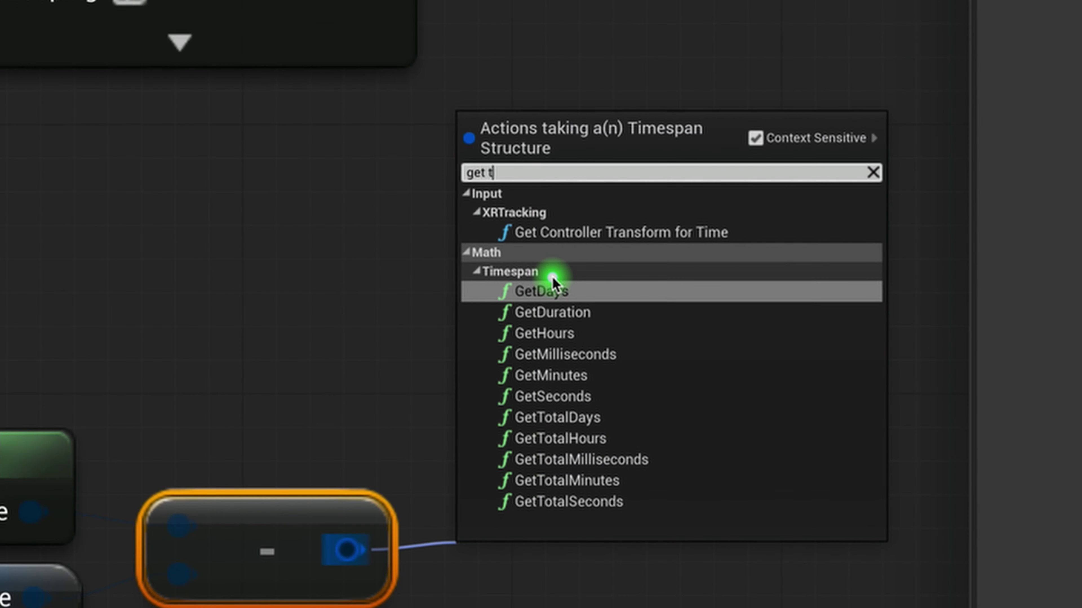
pyautogui.write('o')
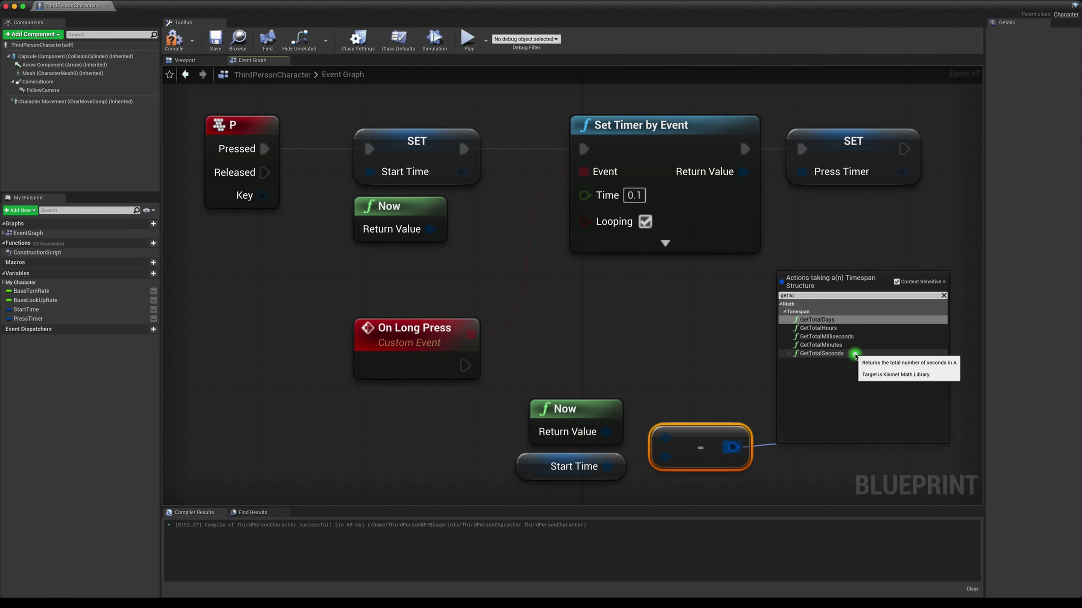
pyautogui.click(856, 356)
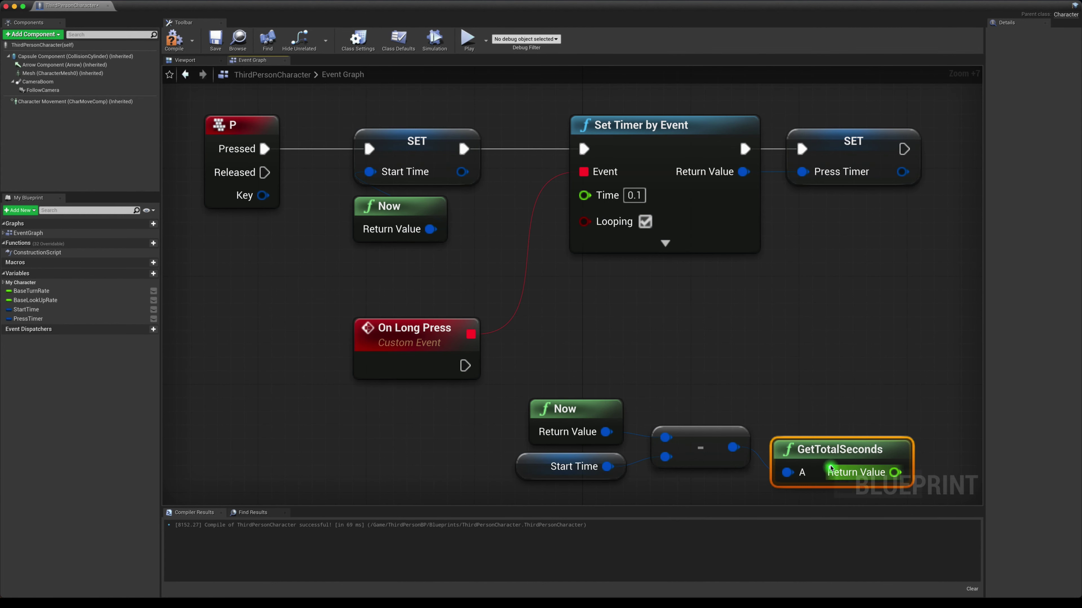
pyautogui.moveTo(515, 368); pyautogui.dragTo(430, 338, button='right')
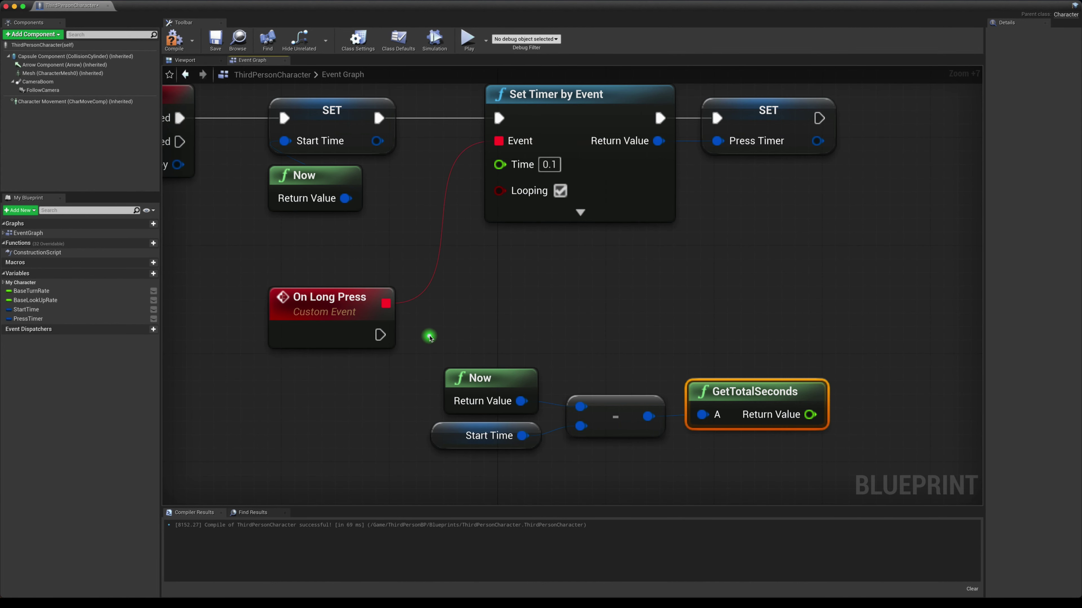
pyautogui.click(507, 390)
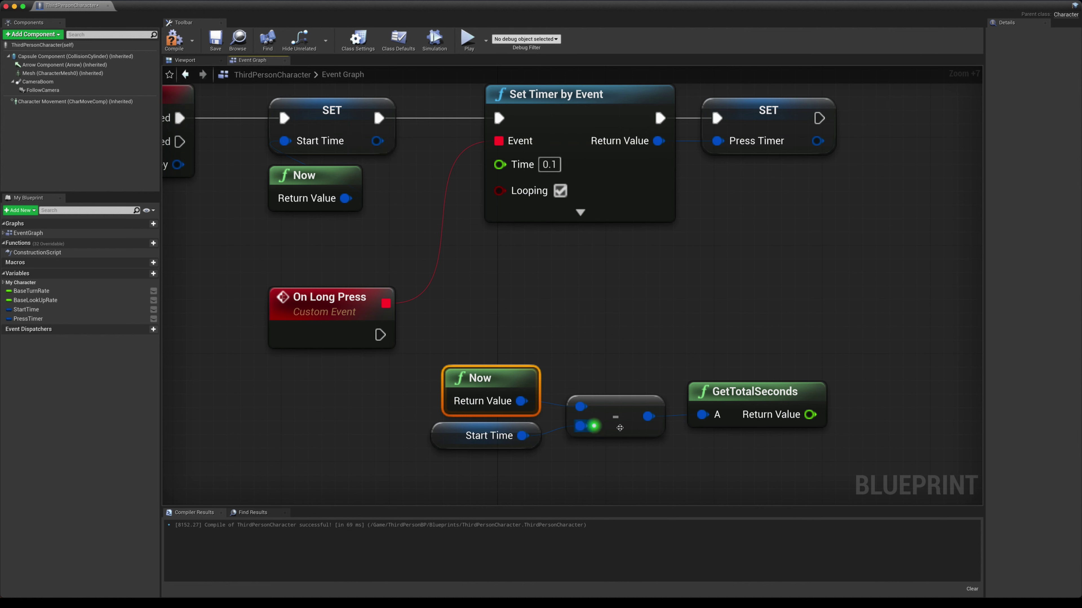
pyautogui.click(764, 424)
pyautogui.click(766, 450)
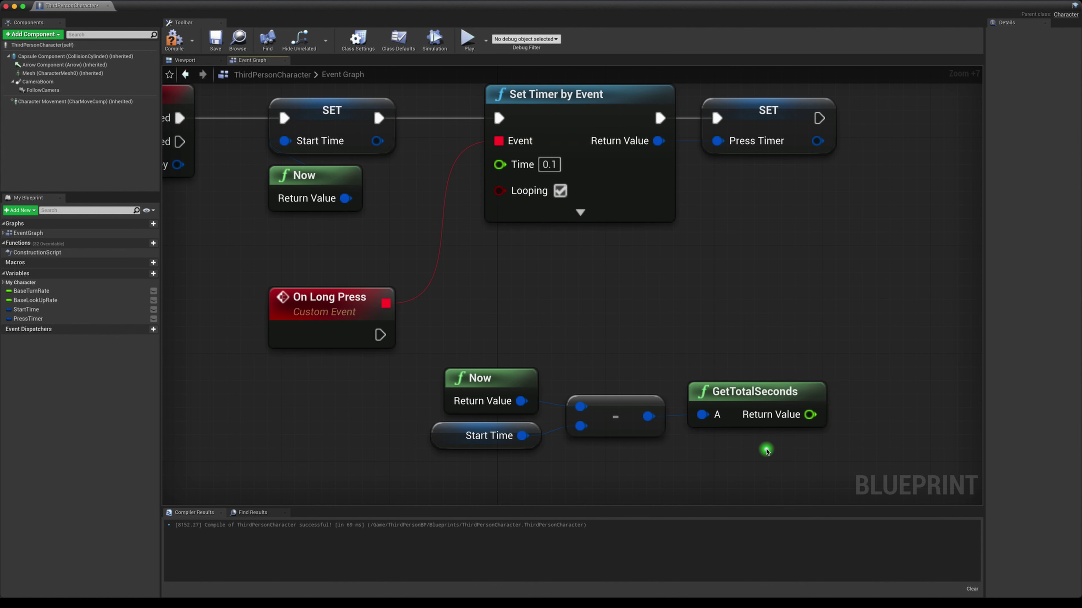
# Promote GetTotalSeconds' result to a float PressTime variable, set by SET Press Time on On Long Press
pyautogui.moveTo(810, 414); pyautogui.dragTo(835, 360)
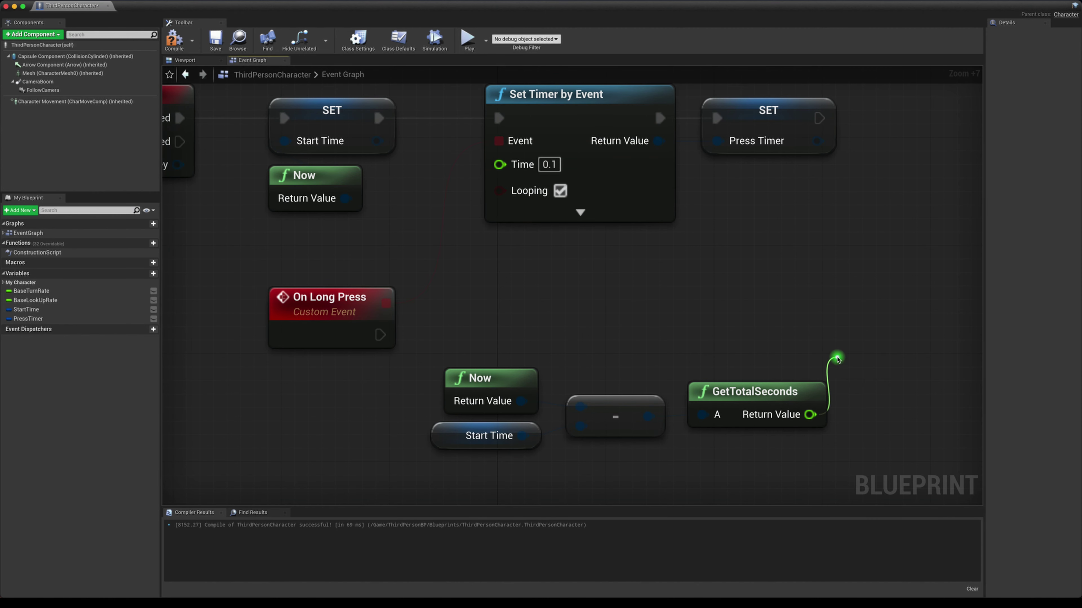
pyautogui.click(851, 396)
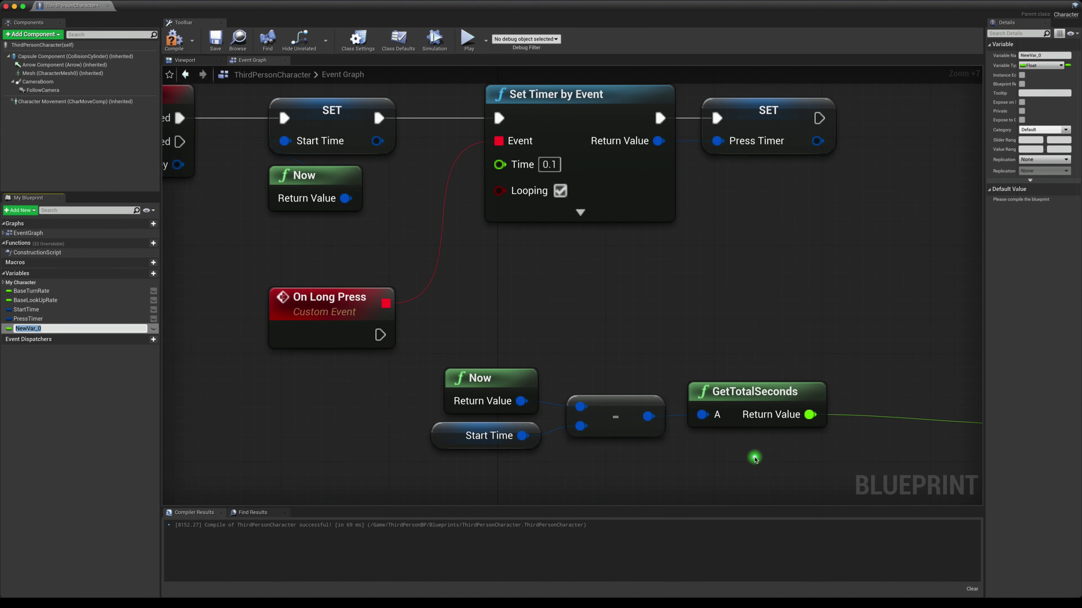
pyautogui.write('Press')
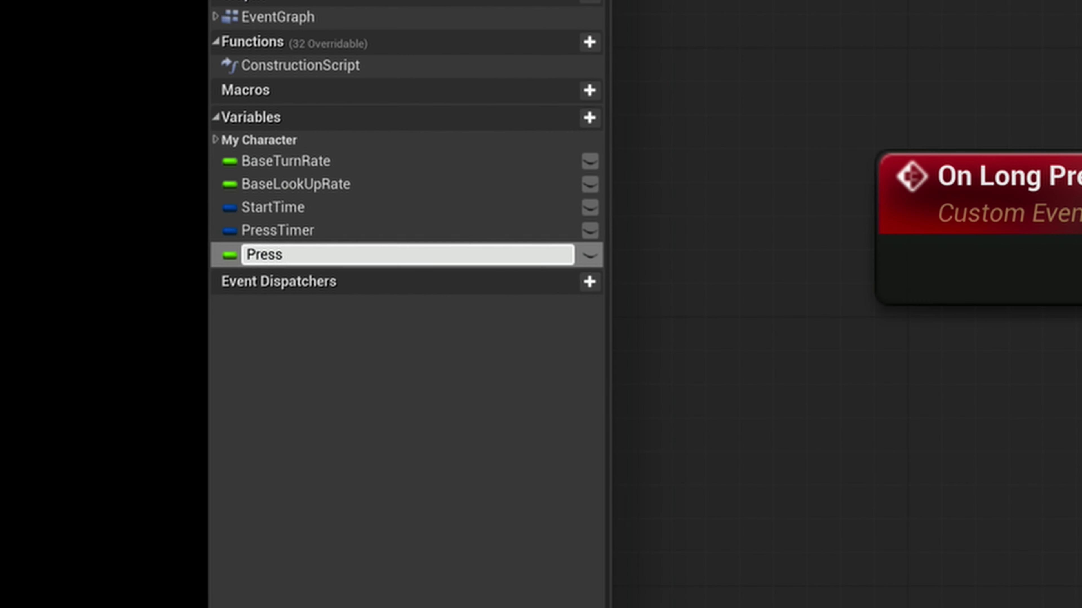
pyautogui.write('Time')
pyautogui.press('Return')
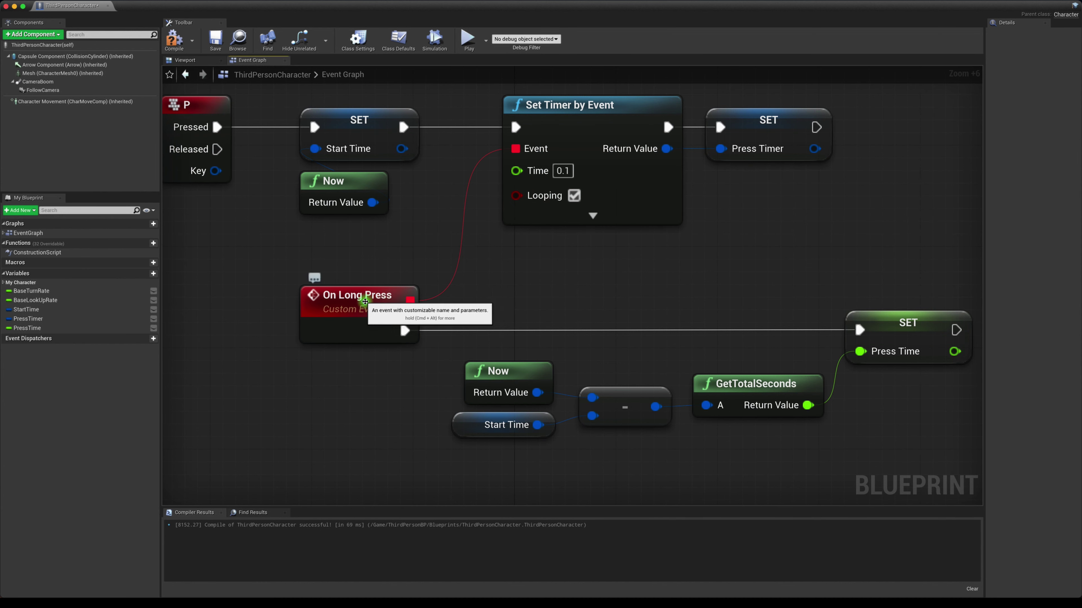
pyautogui.click(386, 314)
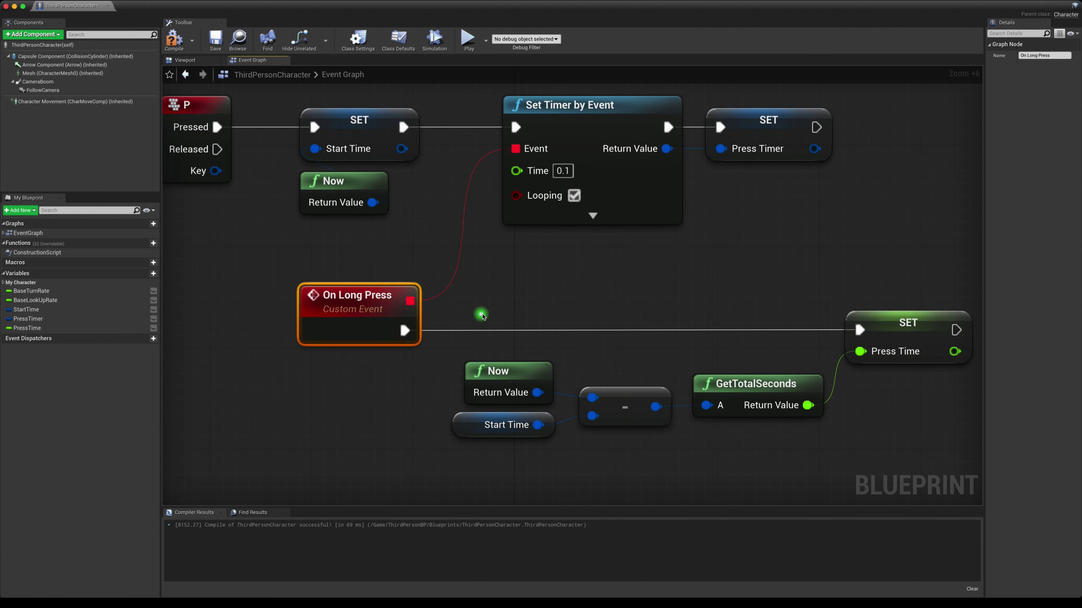
pyautogui.click(482, 315)
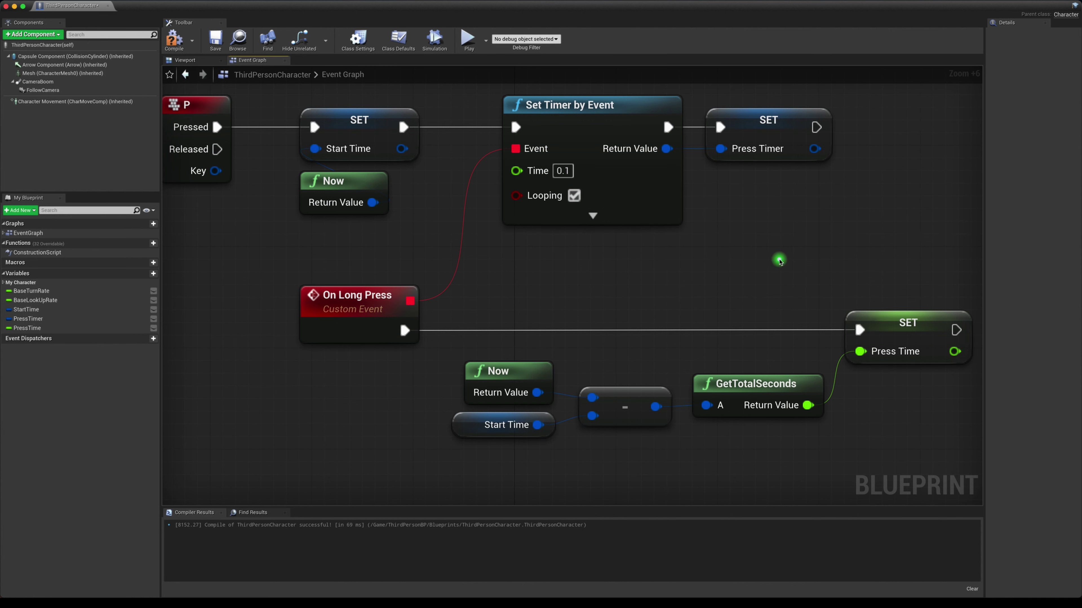
pyautogui.click(878, 318)
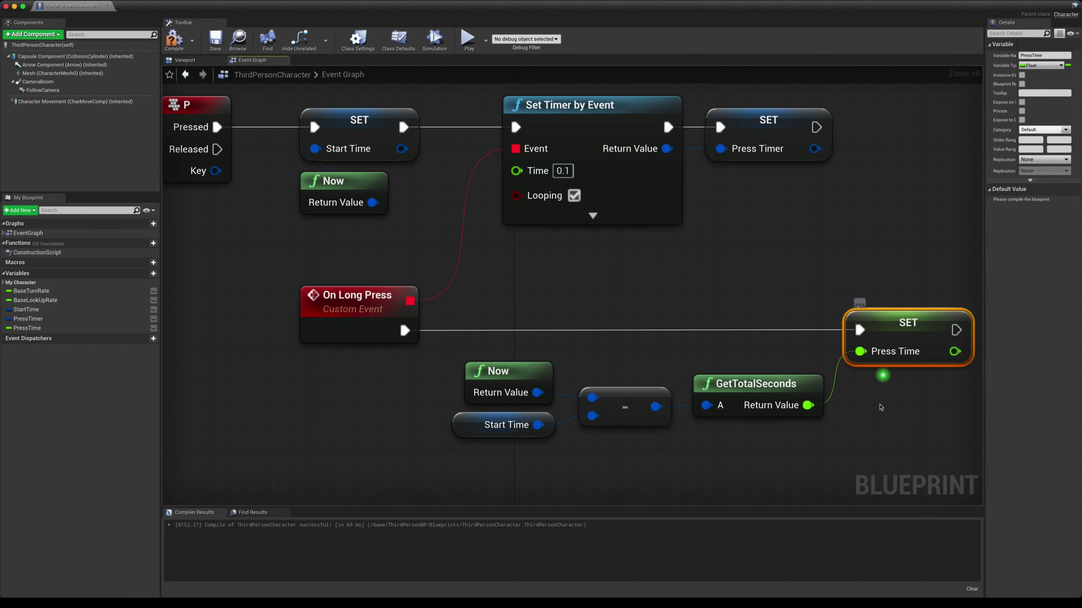
# Add a Print String after SET Press Time that prints the Press Time value
pyautogui.scroll(-2, 877, 426)
pyautogui.moveTo(877, 426); pyautogui.dragTo(820, 411, button='right')
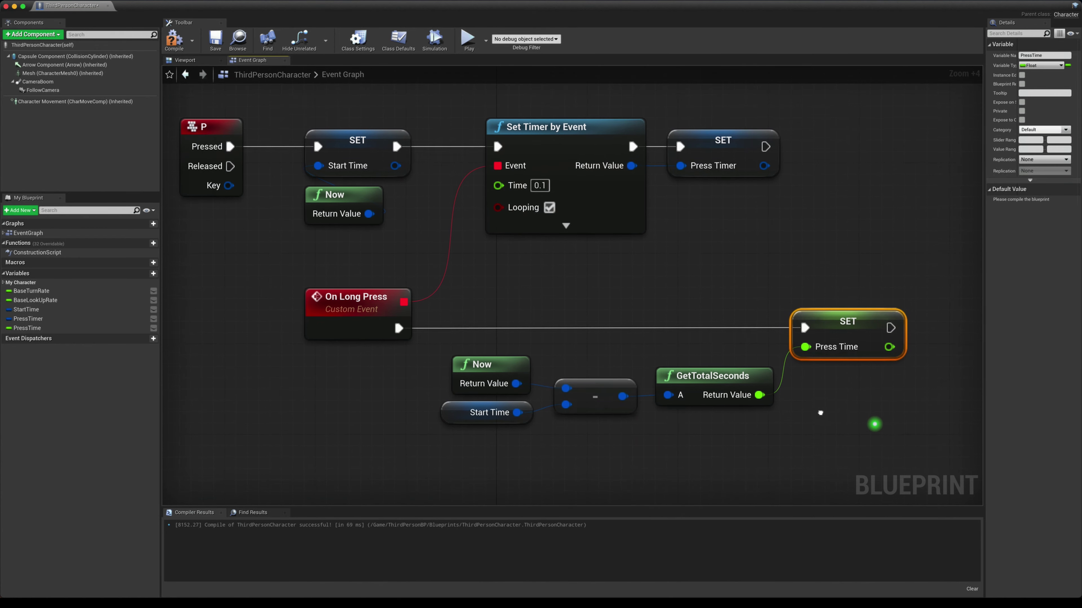
pyautogui.moveTo(890, 325); pyautogui.dragTo(911, 327)
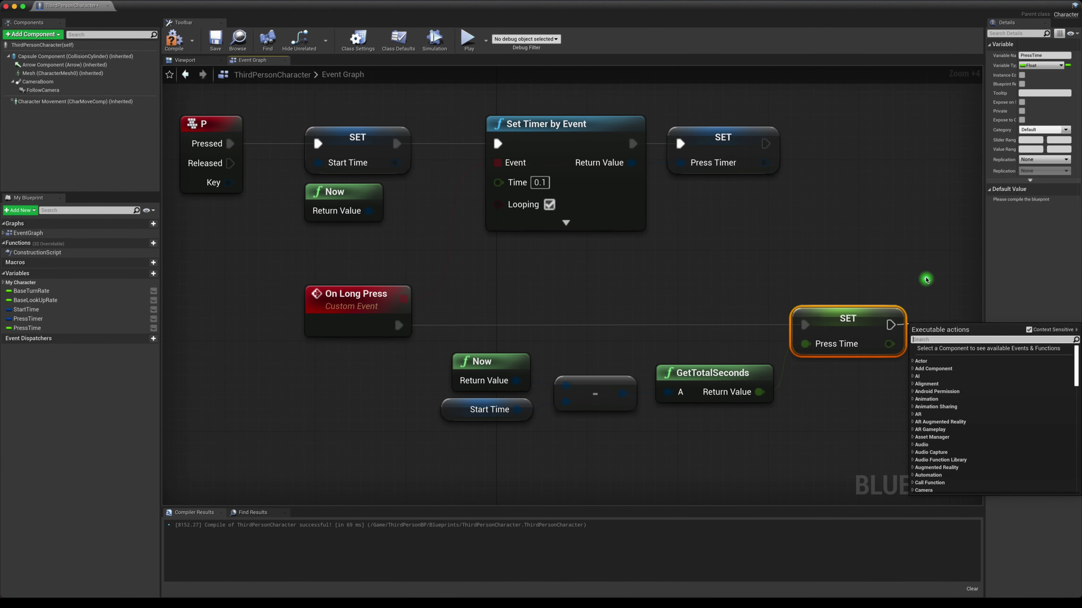
pyautogui.write('print string')
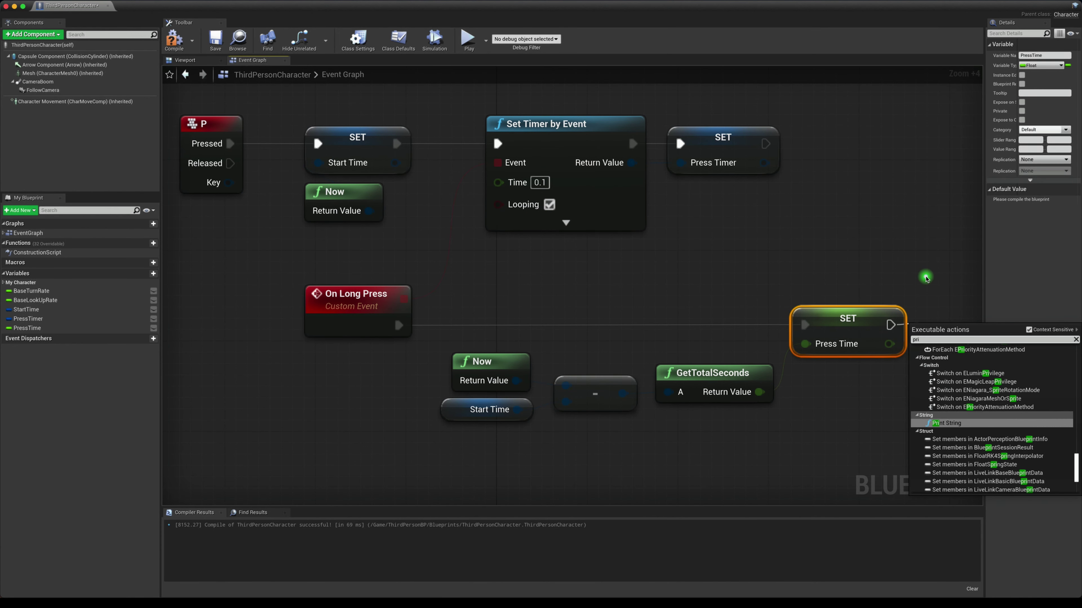
pyautogui.press('Return')
pyautogui.moveTo(925, 314); pyautogui.dragTo(861, 302)
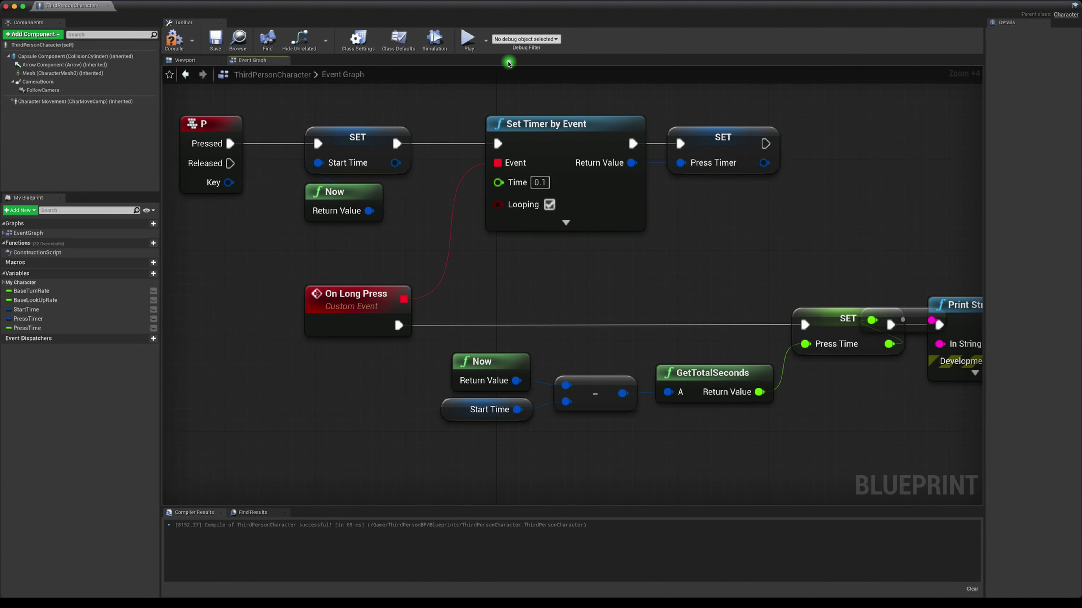
# Play-test by holding P to watch the elapsed seconds print, then leave with Esc
pyautogui.click(465, 41)
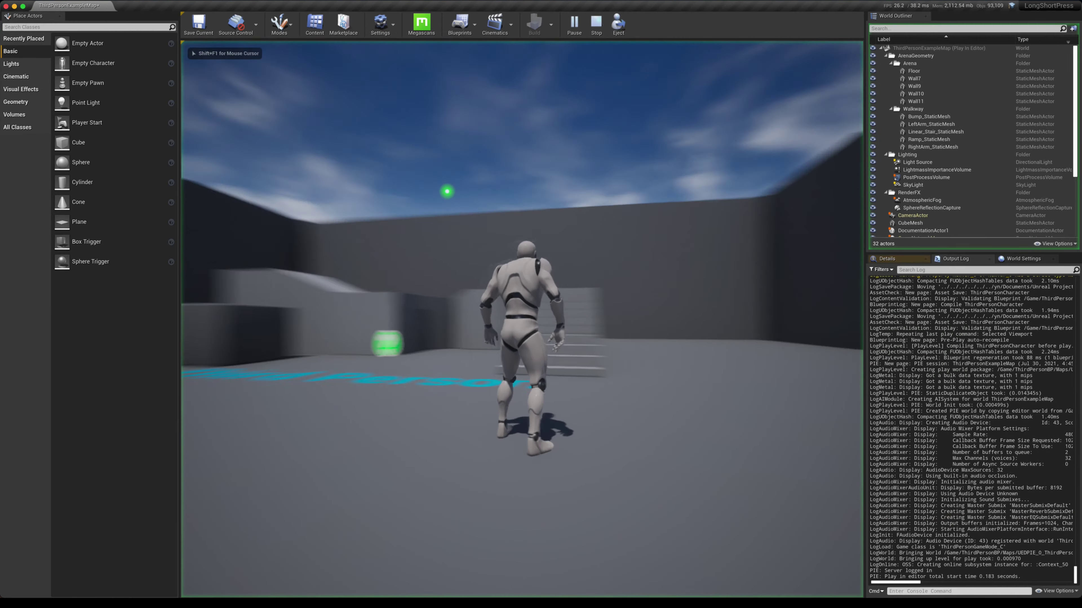
pyautogui.press('e')
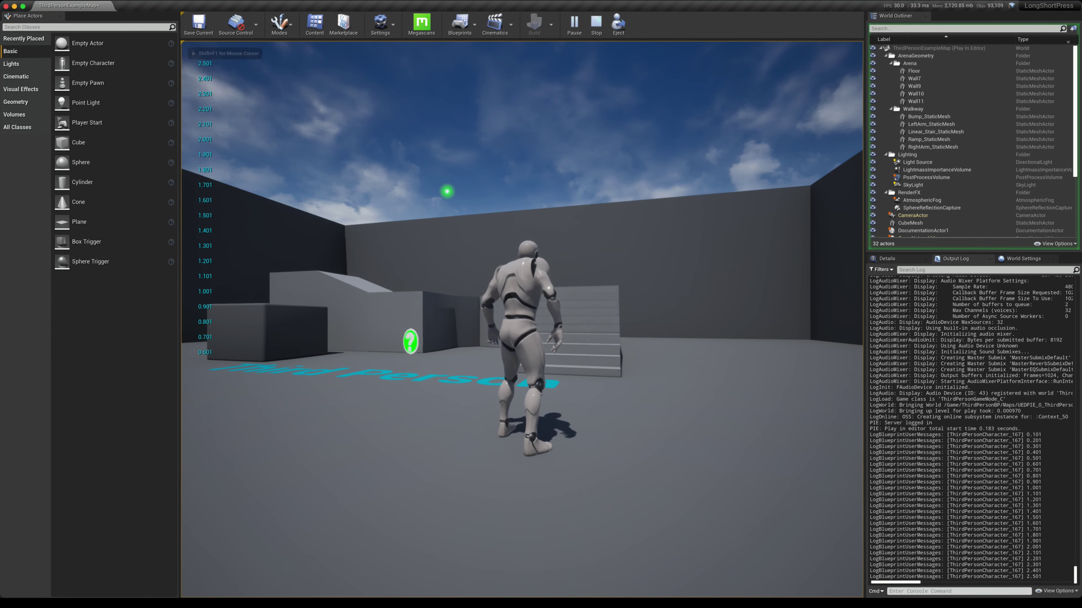
pyautogui.press('e')
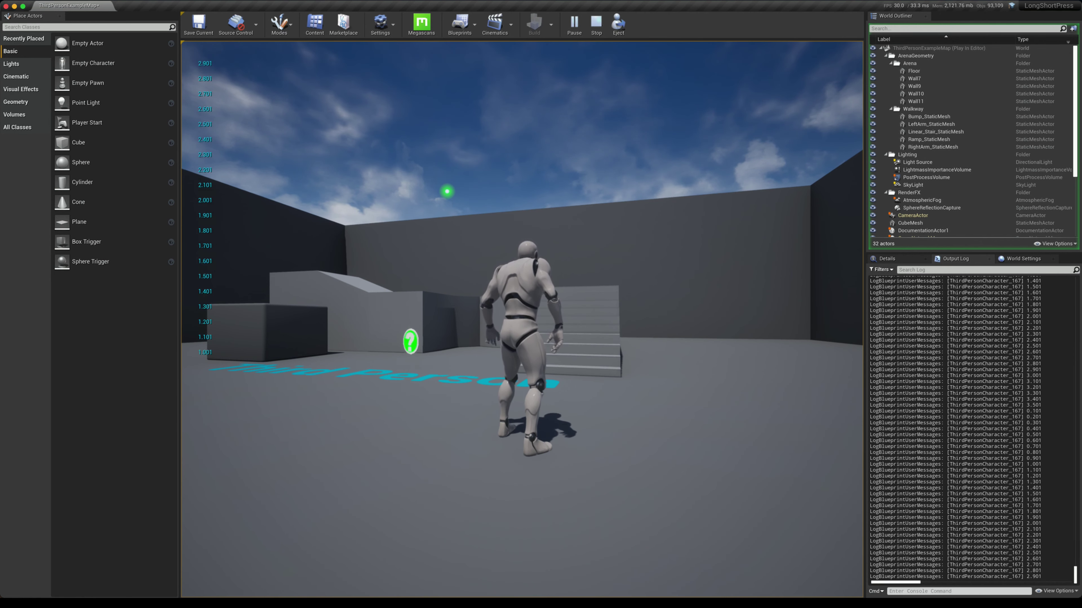
pyautogui.press('Escape')
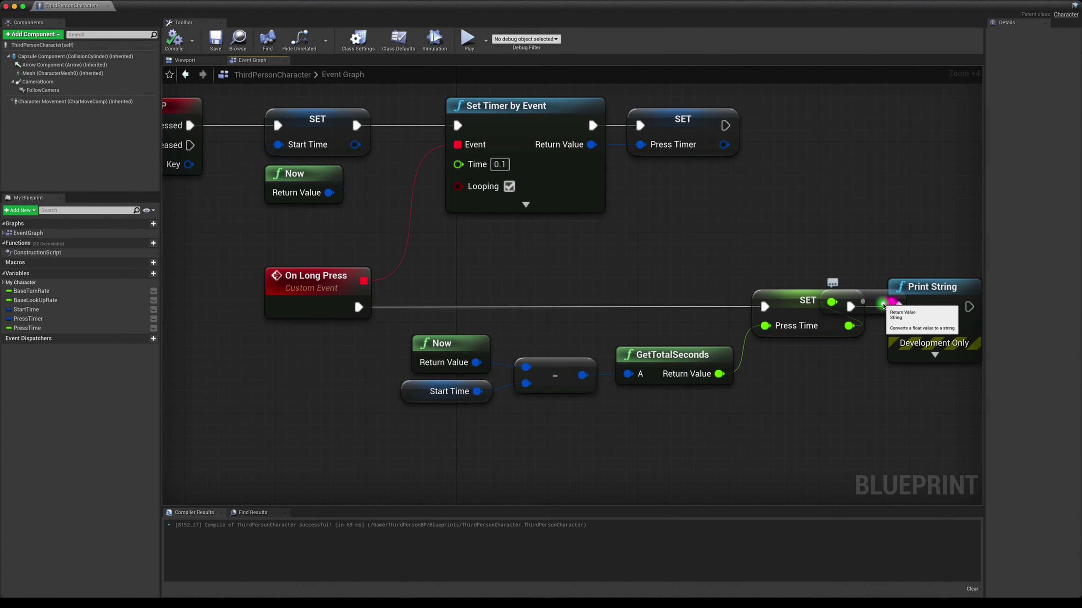
# Delete the float-to-string conversion and Print String nodes
pyautogui.moveTo(874, 295); pyautogui.dragTo(863, 215)
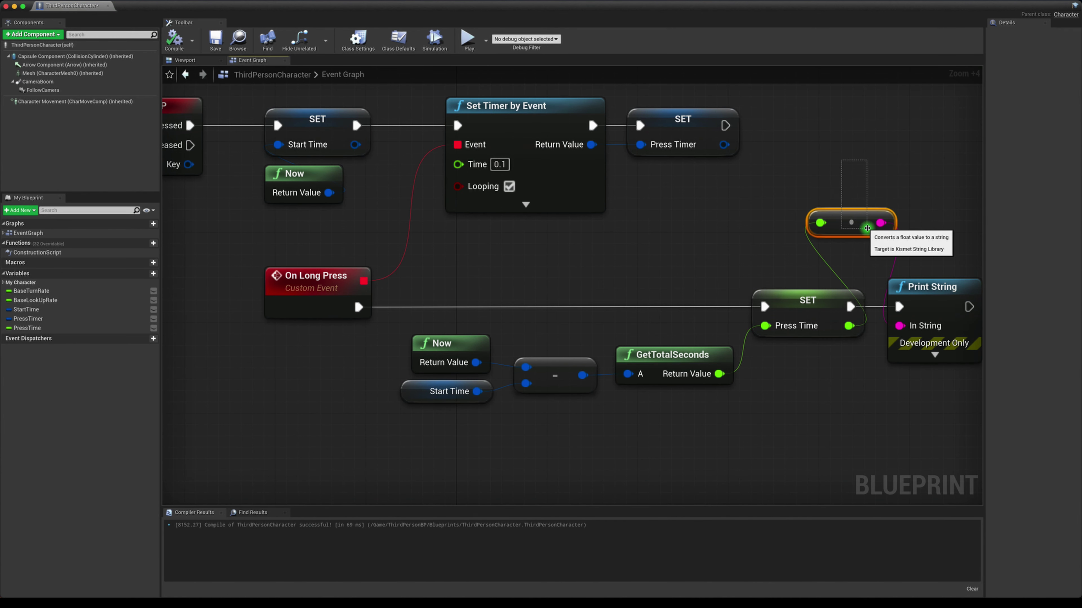
pyautogui.press('Delete')
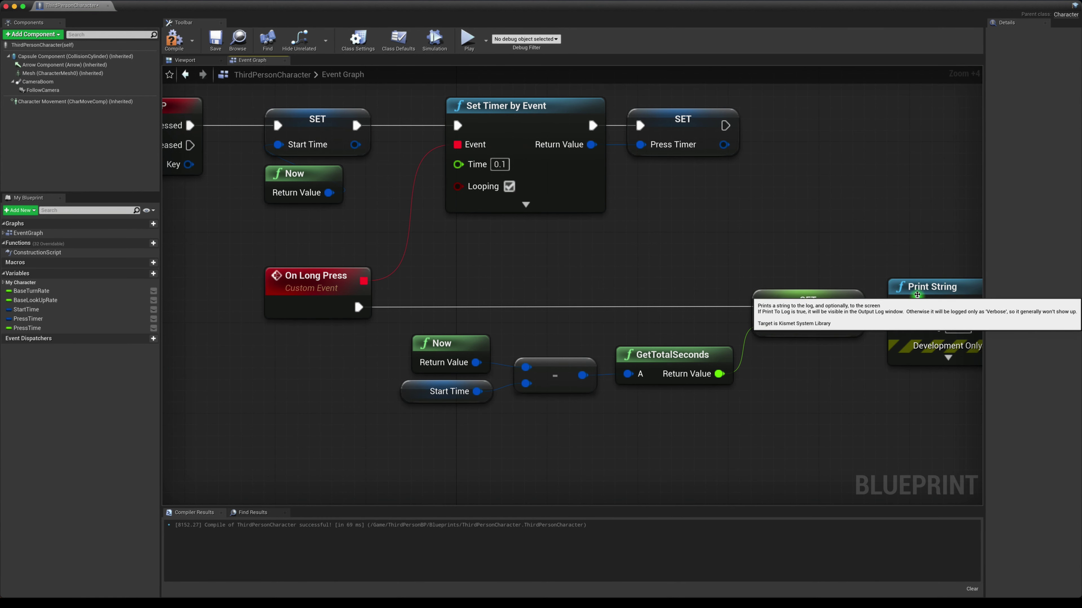
pyautogui.click(916, 287)
pyautogui.press('Delete')
# Add a float >= float comparison taking Press Time as its first input
pyautogui.scroll(3, 844, 347)
pyautogui.moveTo(844, 346); pyautogui.dragTo(580, 322, button='right')
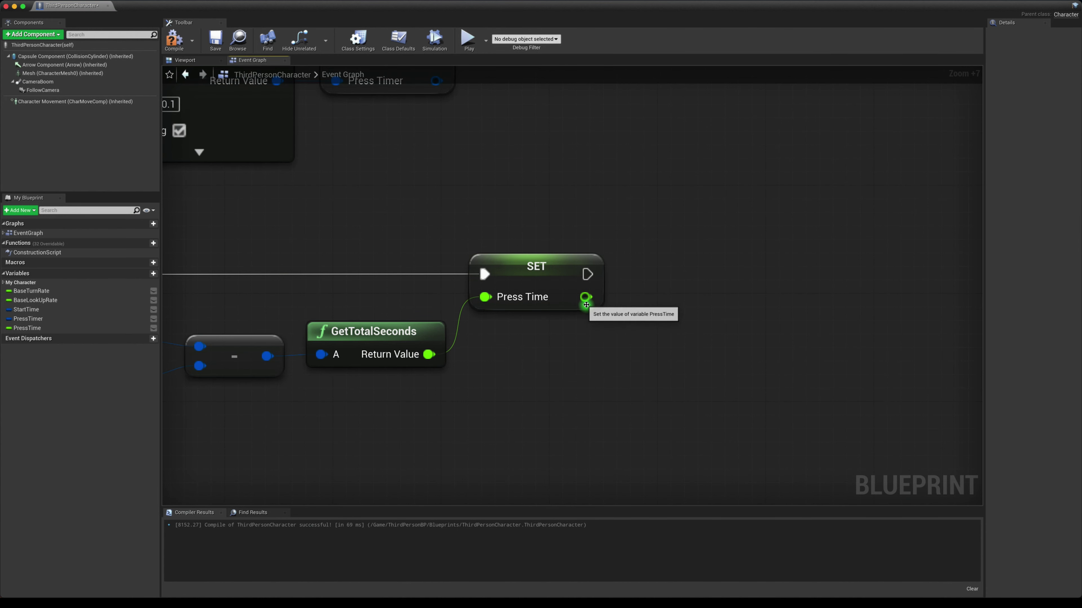
pyautogui.moveTo(586, 297); pyautogui.dragTo(633, 374)
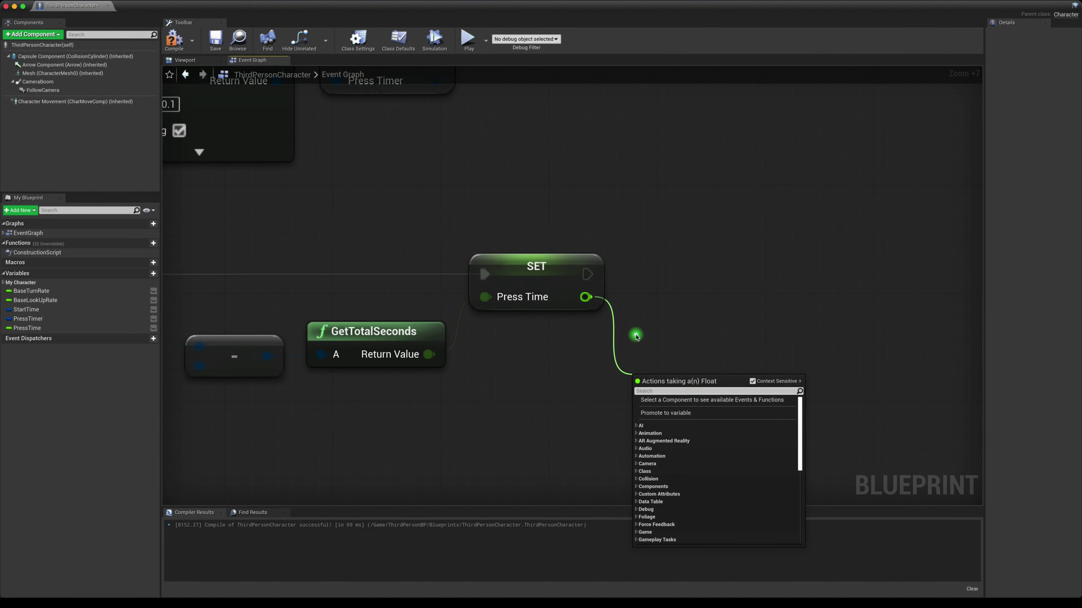
pyautogui.write('>=')
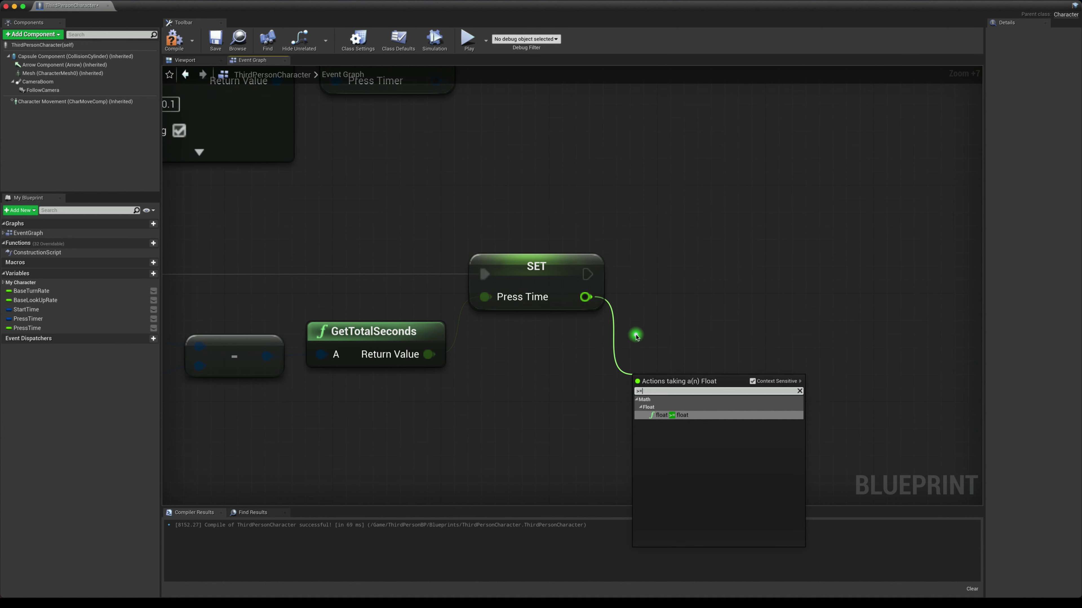
pyautogui.click(682, 415)
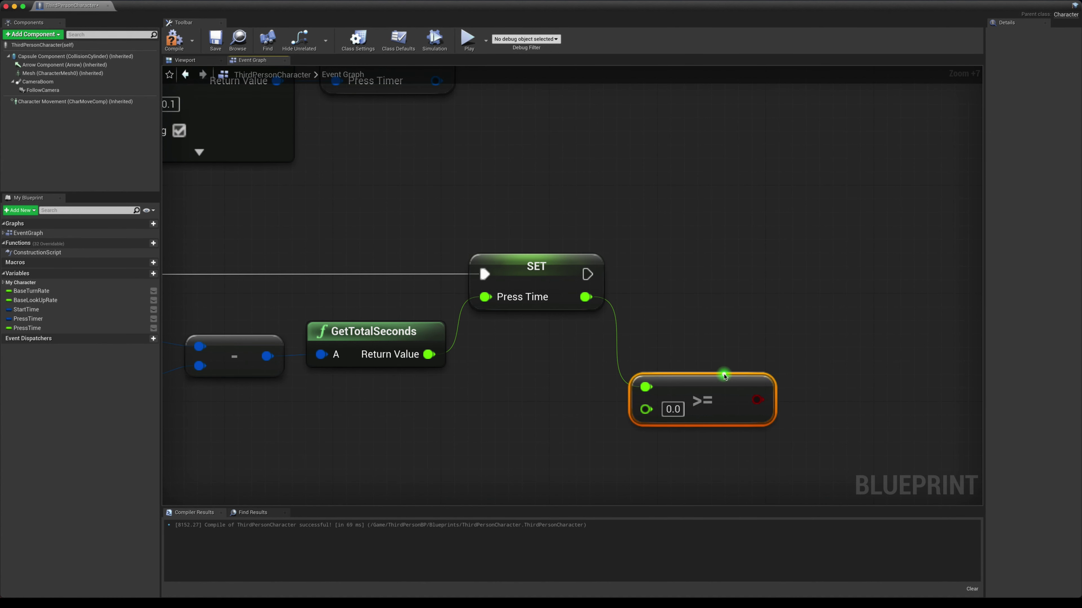
pyautogui.moveTo(724, 376); pyautogui.dragTo(724, 351)
# Promote the >= node's lower input to a float LongPressTime variable with default value 2.0
pyautogui.moveTo(646, 384); pyautogui.dragTo(589, 377)
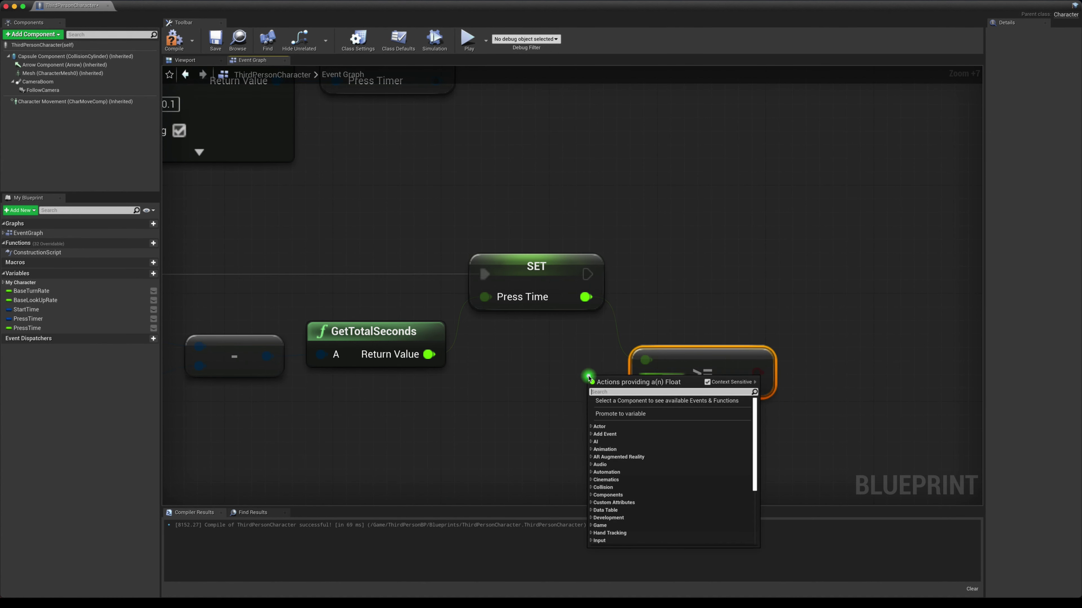
pyautogui.click(605, 413)
pyautogui.write('LongPressTime')
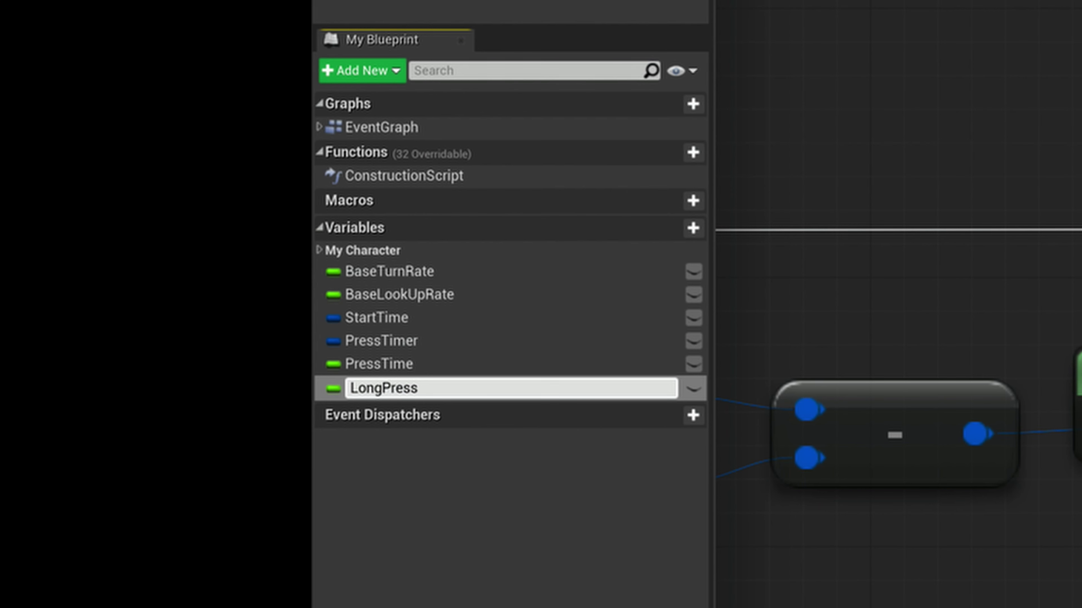
pyautogui.press('Return')
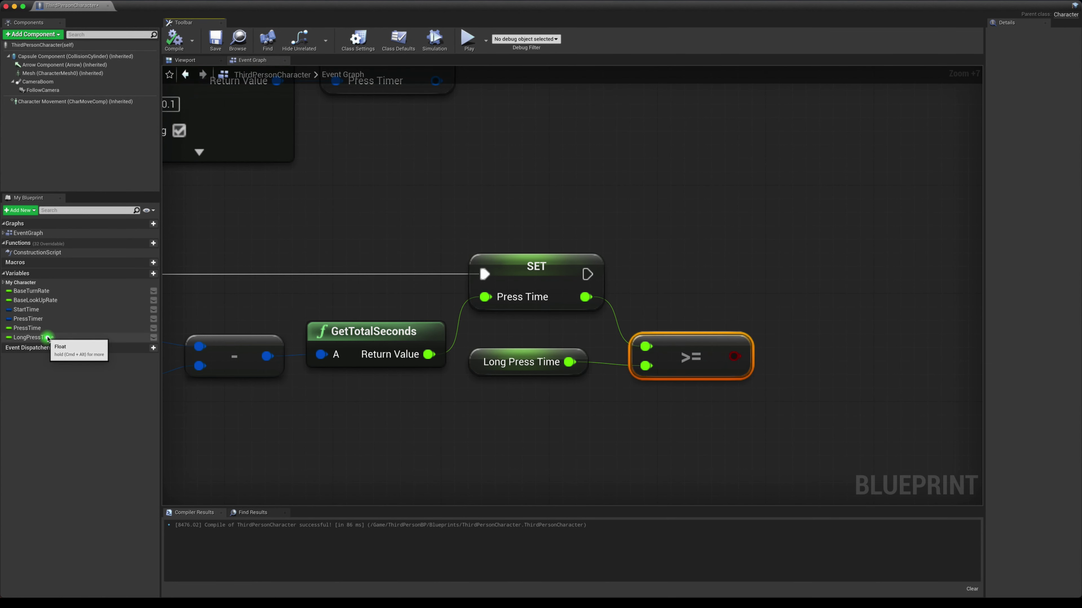
pyautogui.click(47, 338)
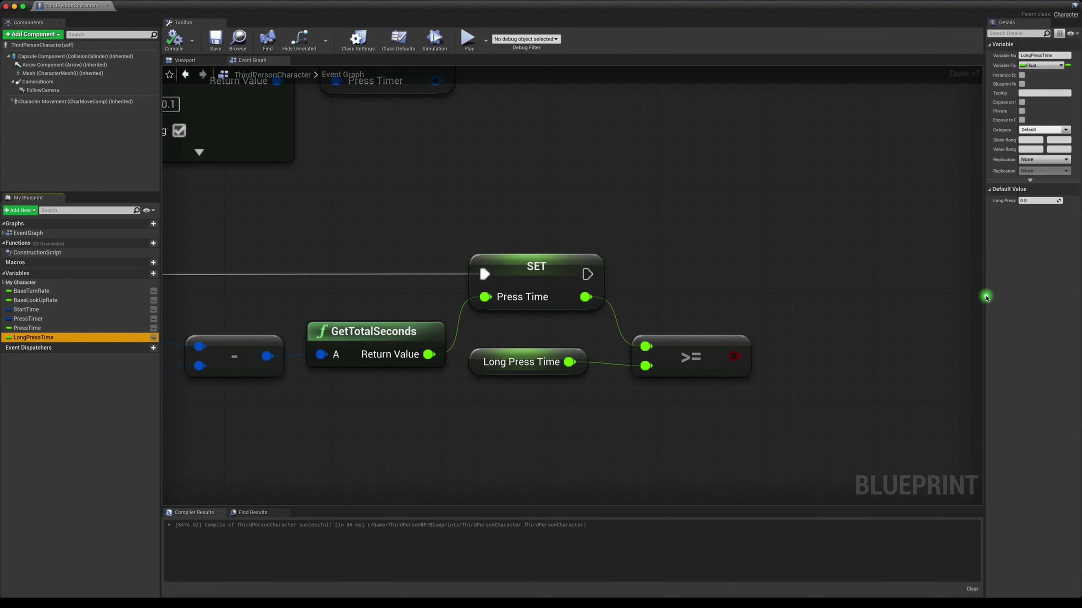
pyautogui.moveTo(986, 296); pyautogui.dragTo(845, 298)
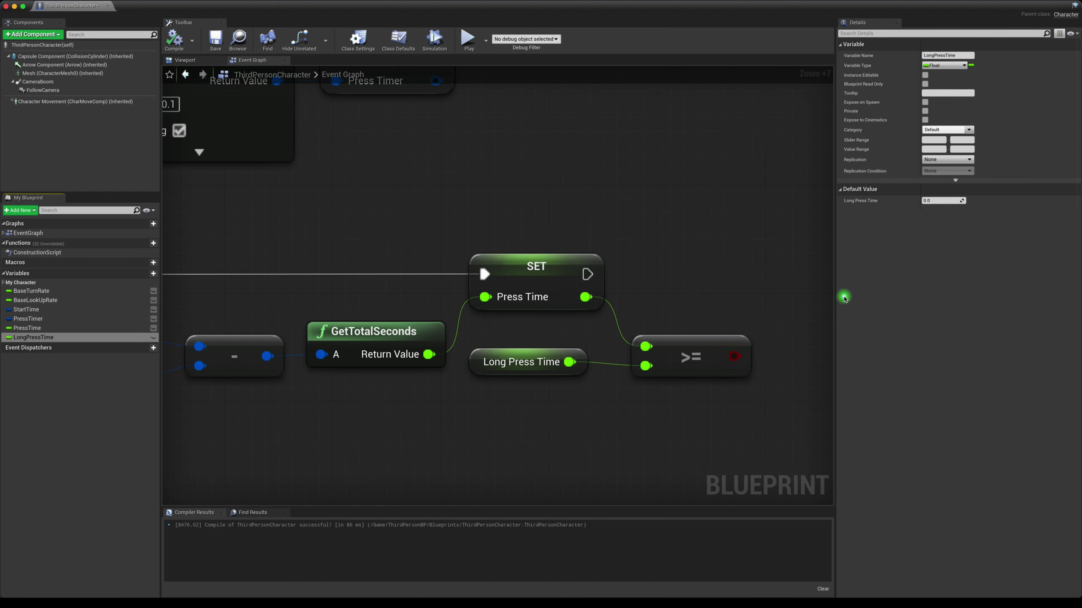
pyautogui.click(943, 202)
pyautogui.write('2')
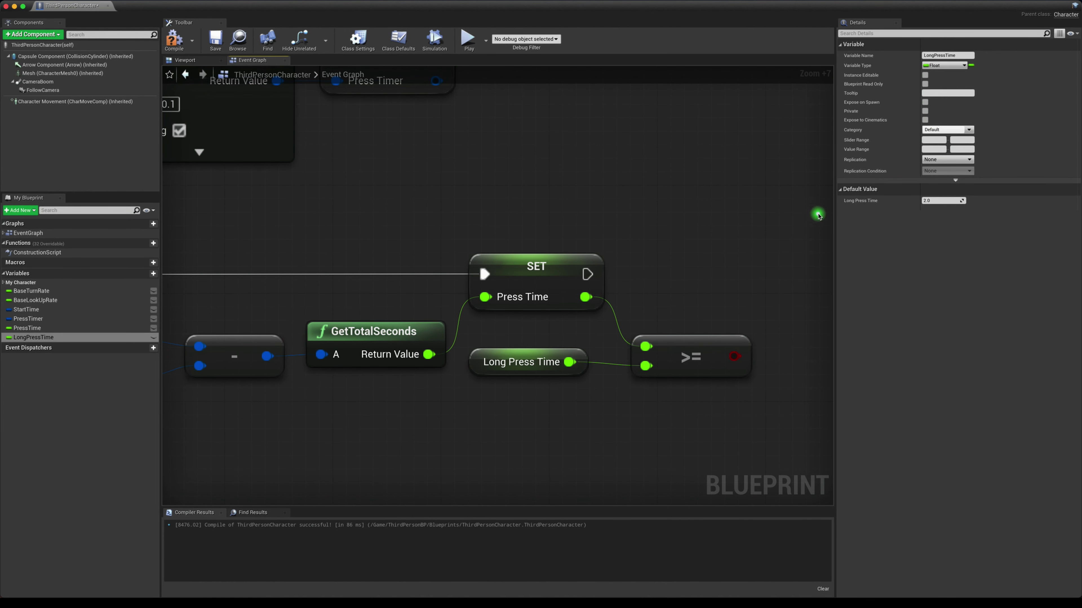
pyautogui.moveTo(832, 215); pyautogui.dragTo(930, 215)
pyautogui.moveTo(734, 356); pyautogui.dragTo(779, 316)
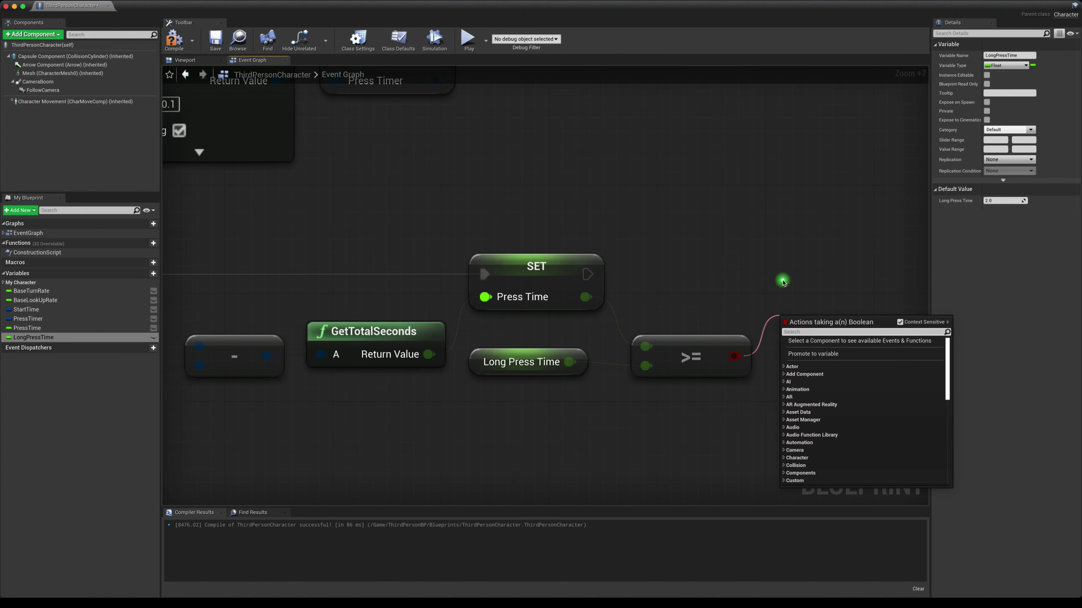
# Add a Branch after SET Press Time, conditioned on the >= comparison result
pyautogui.write('branch')
pyautogui.press('Return')
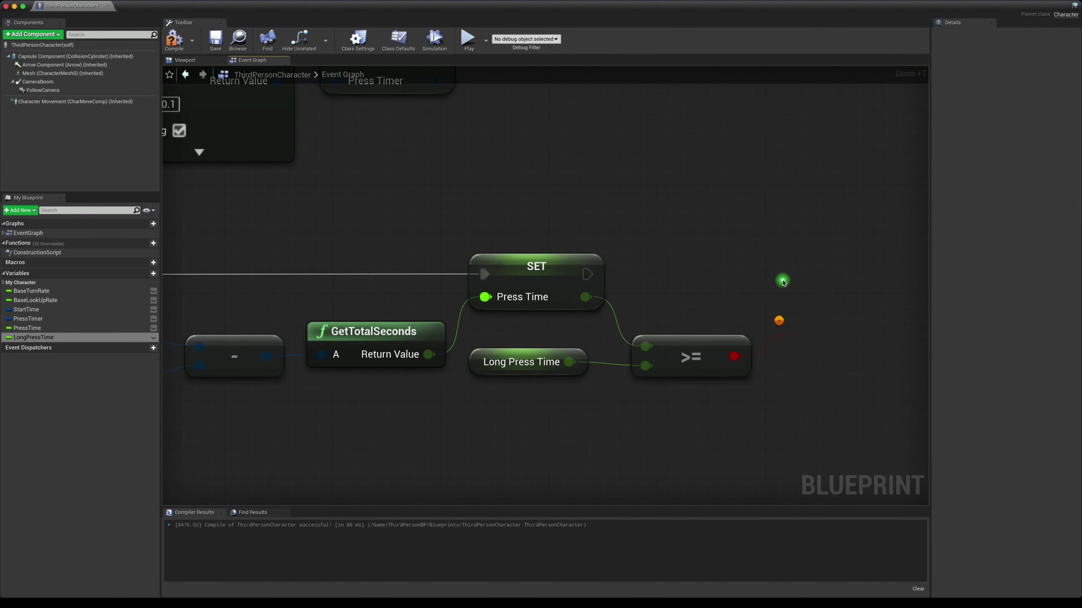
pyautogui.moveTo(793, 355); pyautogui.dragTo(584, 278)
pyautogui.moveTo(815, 332); pyautogui.dragTo(802, 250)
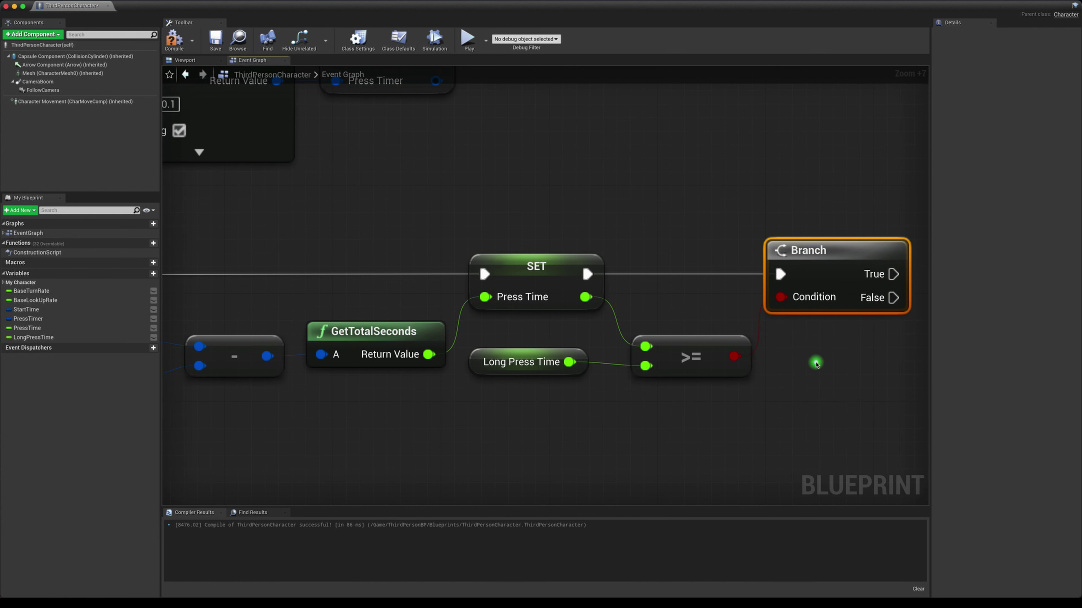
pyautogui.scroll(-5, 589, 311)
pyautogui.click(524, 344)
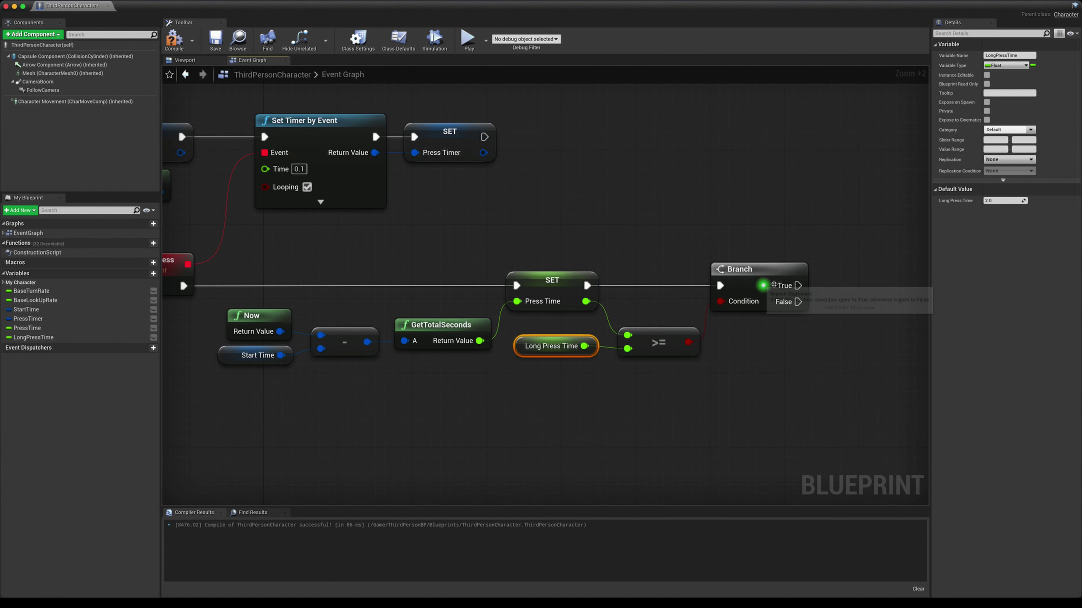
pyautogui.scroll(3, 724, 283)
pyautogui.scroll(2, 548, 302)
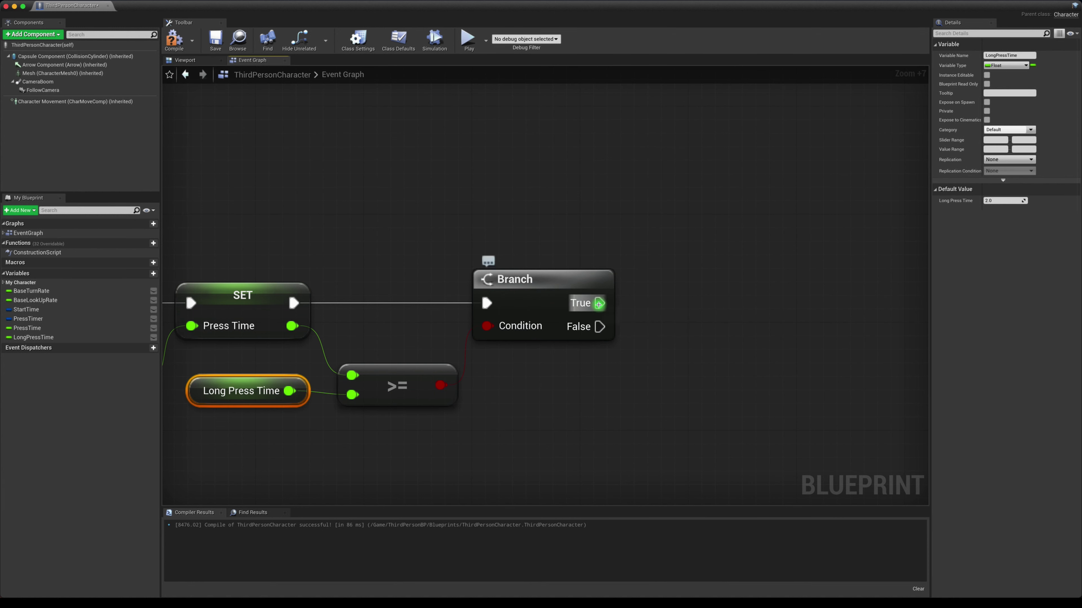
# Review the wiring across the timer, Now and Branch nodes, then select the PressTimer variable
pyautogui.moveTo(600, 303); pyautogui.dragTo(724, 285)
pyautogui.click(670, 241)
pyautogui.scroll(-4, 354, 336)
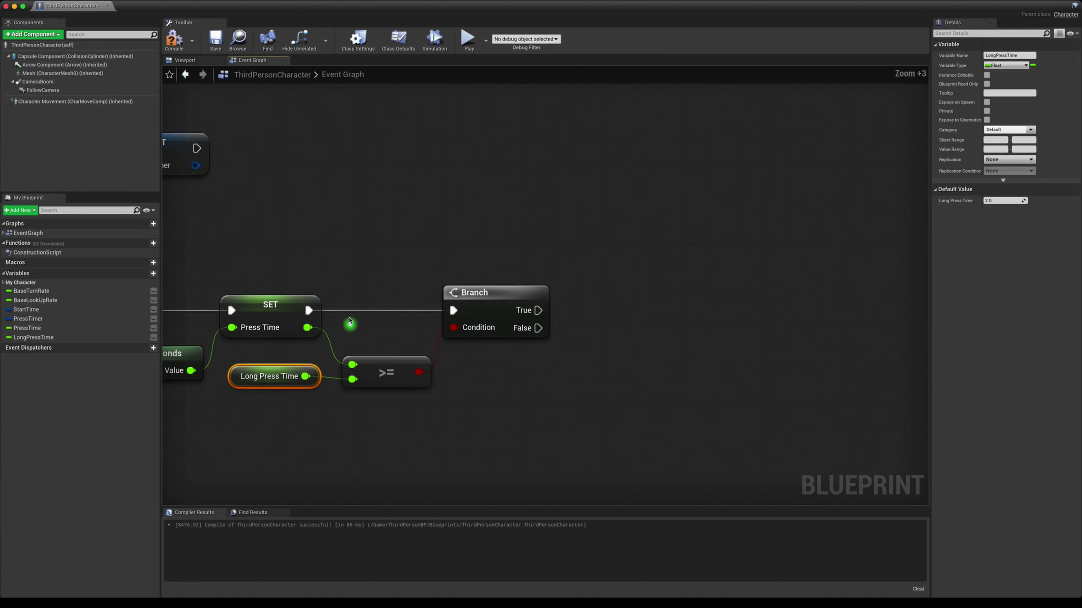
pyautogui.moveTo(350, 321); pyautogui.dragTo(502, 261, button='right')
pyautogui.moveTo(242, 230); pyautogui.dragTo(304, 261, button='right')
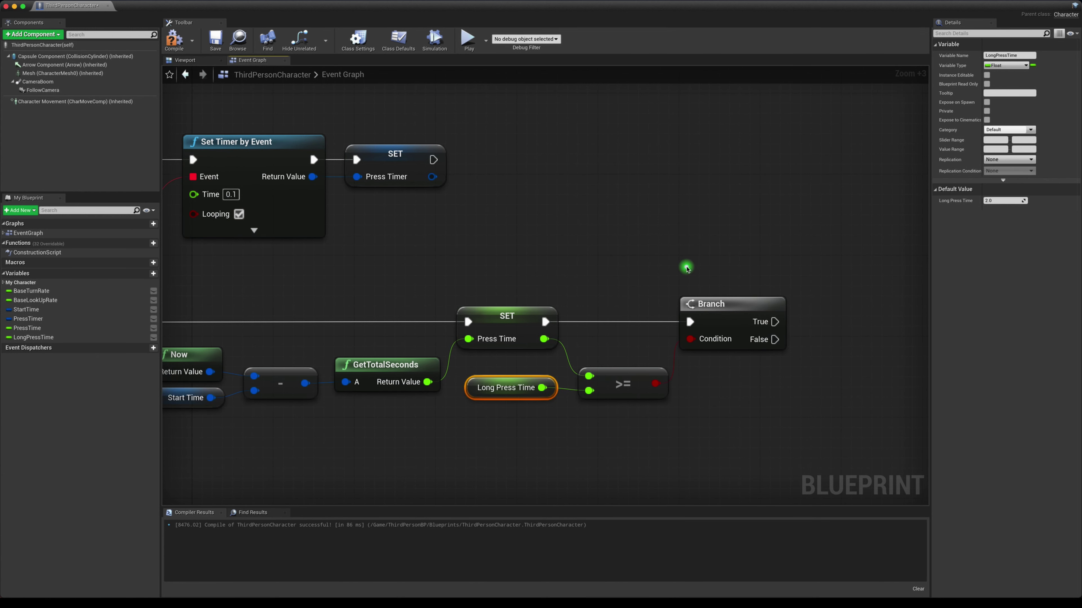
pyautogui.scroll(2, 687, 268)
pyautogui.moveTo(686, 269); pyautogui.dragTo(515, 286, button='right')
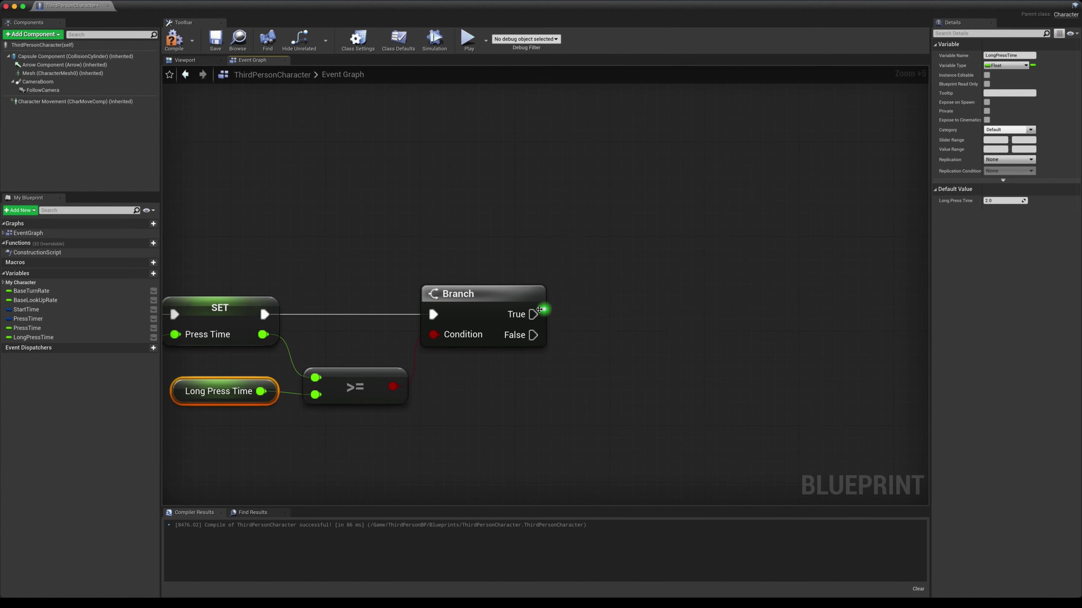
pyautogui.click(314, 229)
# Add a PressTimer getter feeding a Clear and Invalidate Timer by Handle node beside the Branch
pyautogui.moveTo(28, 319)
pyautogui.mouseDown()
pyautogui.moveTo(603, 368)
pyautogui.moveTo(569, 369)
pyautogui.mouseUp()
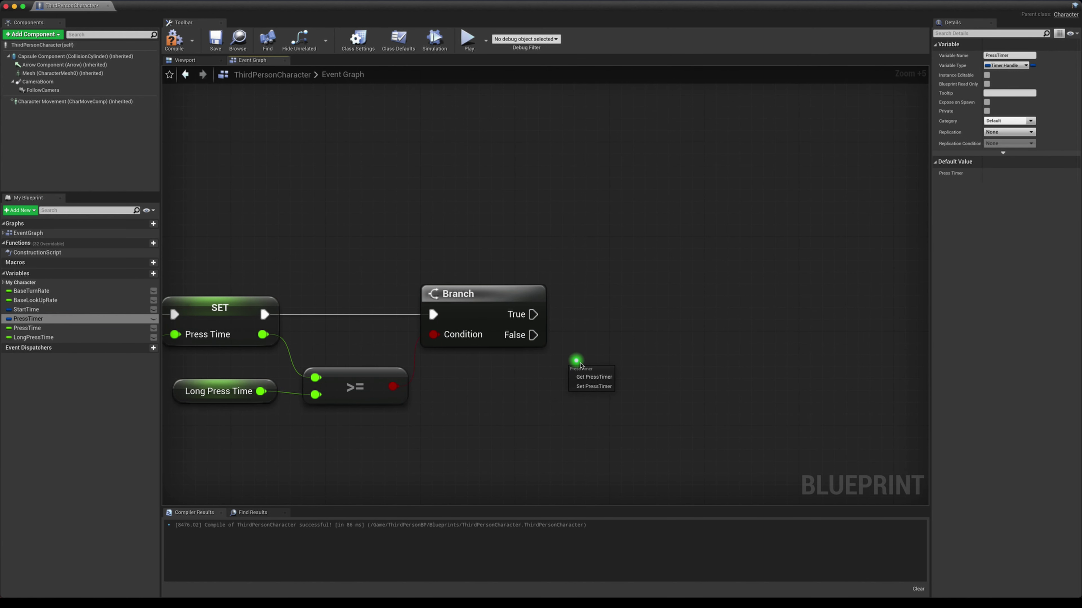
pyautogui.click(598, 376)
pyautogui.scroll(1, 621, 377)
pyautogui.moveTo(665, 379); pyautogui.dragTo(706, 341)
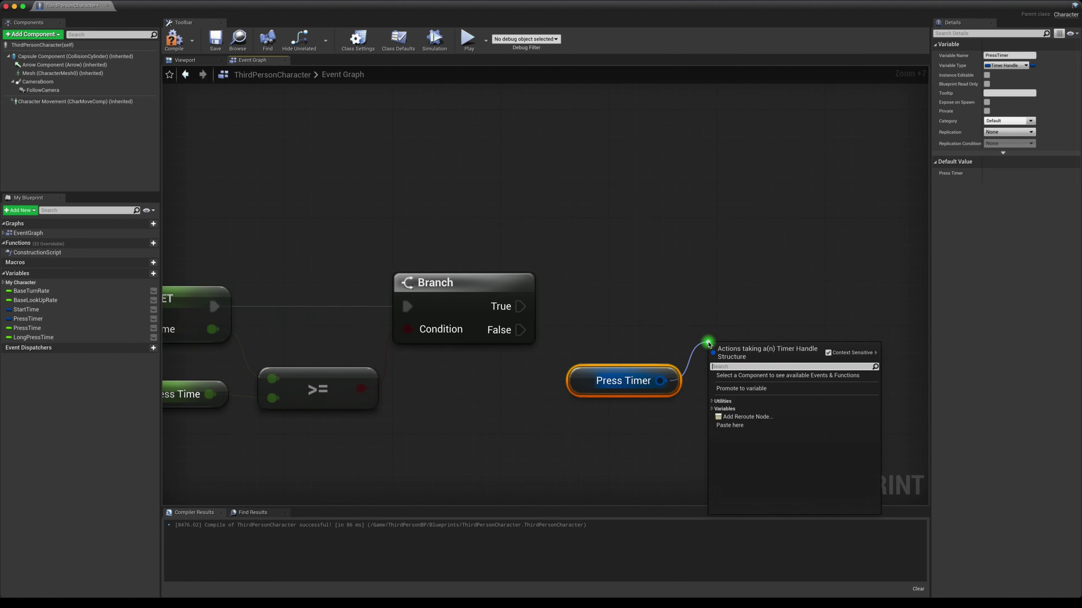
pyautogui.write('clea')
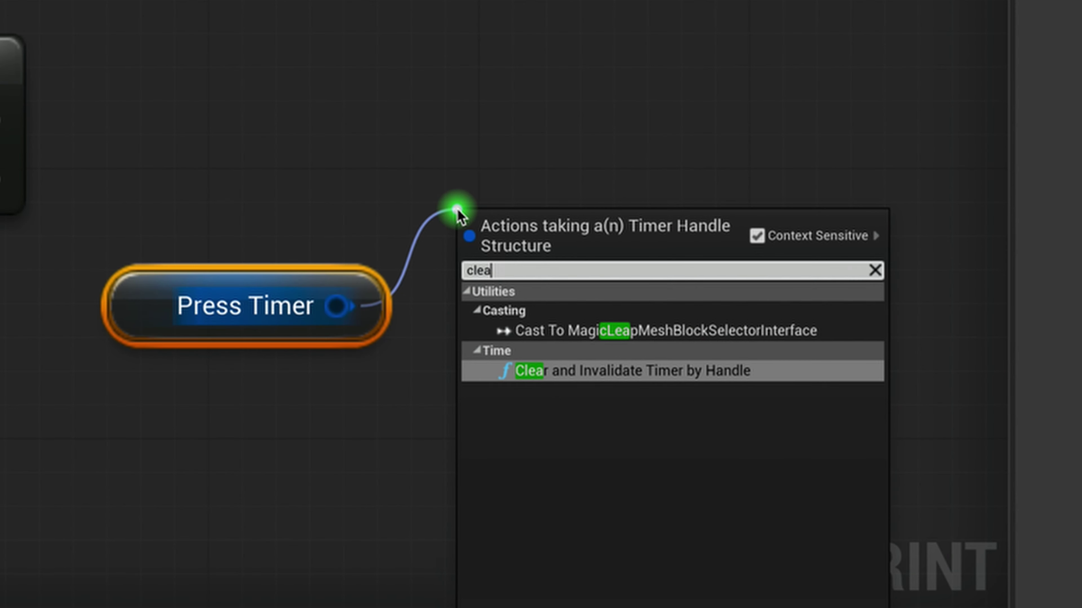
pyautogui.click(659, 371)
pyautogui.moveTo(659, 241); pyautogui.dragTo(324, 97)
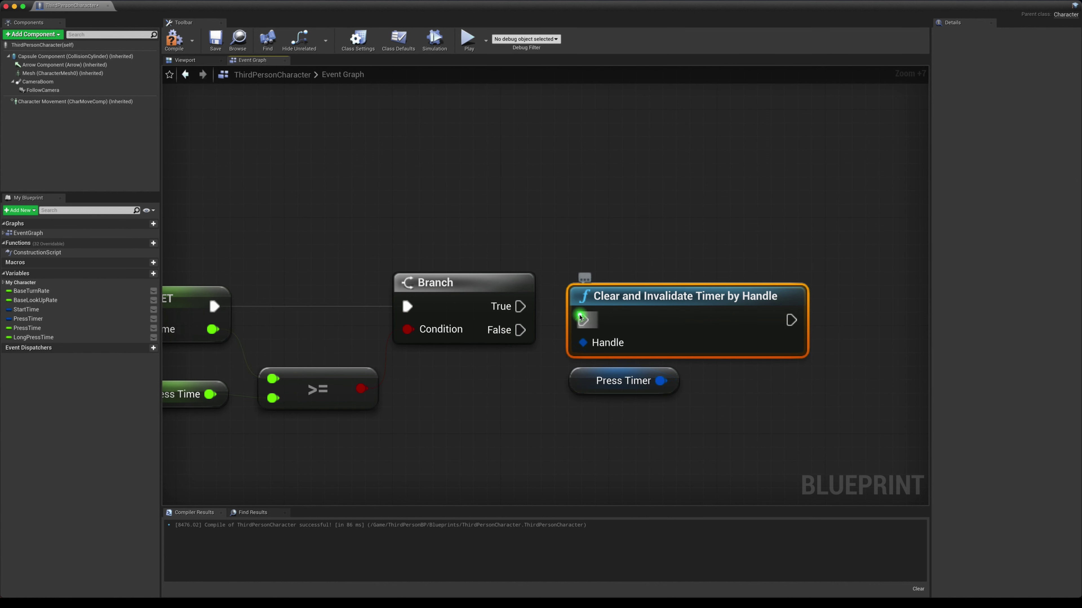
pyautogui.moveTo(597, 349); pyautogui.dragTo(559, 376)
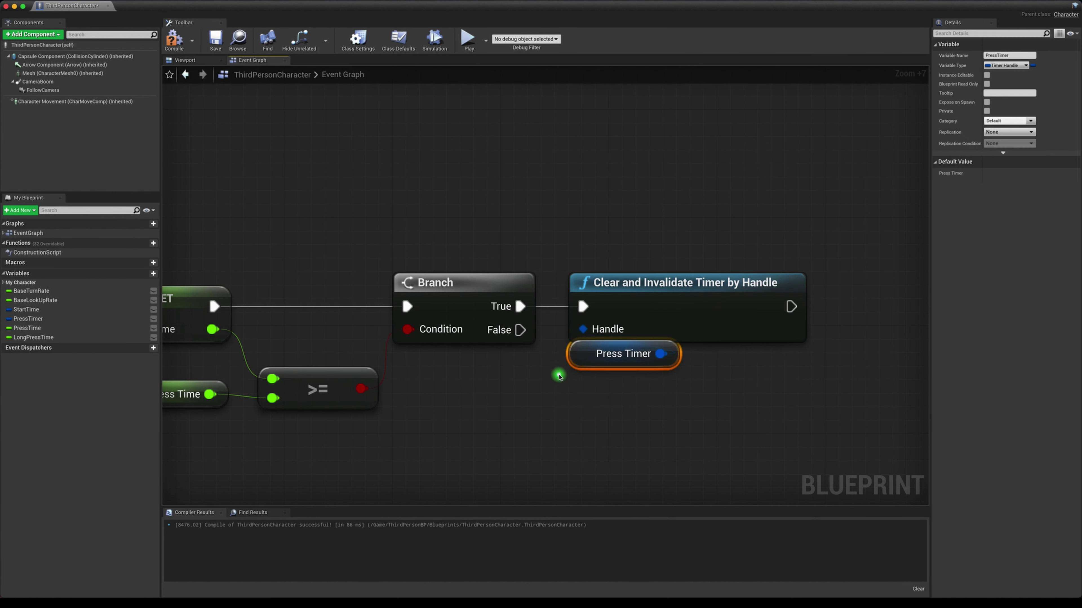
pyautogui.click(801, 401)
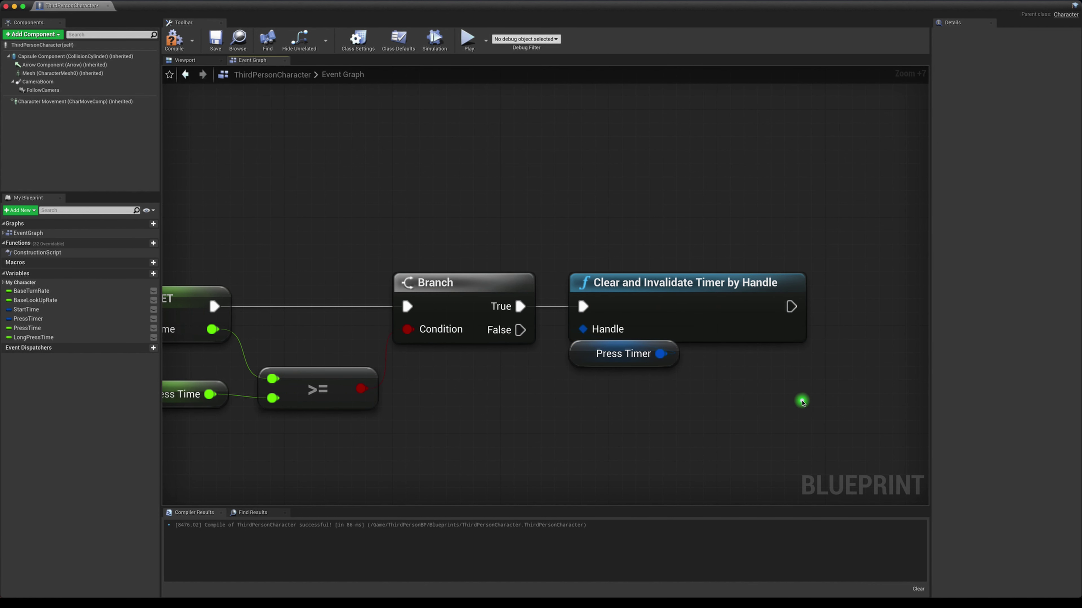
# After the timer clear, add a Print String node that prints 'Long'
pyautogui.moveTo(785, 399); pyautogui.dragTo(592, 377, button='right')
pyautogui.moveTo(583, 283)
pyautogui.mouseDown()
pyautogui.moveTo(622, 282)
pyautogui.moveTo(633, 241)
pyautogui.moveTo(706, 265)
pyautogui.moveTo(700, 210)
pyautogui.moveTo(705, 261)
pyautogui.mouseUp()
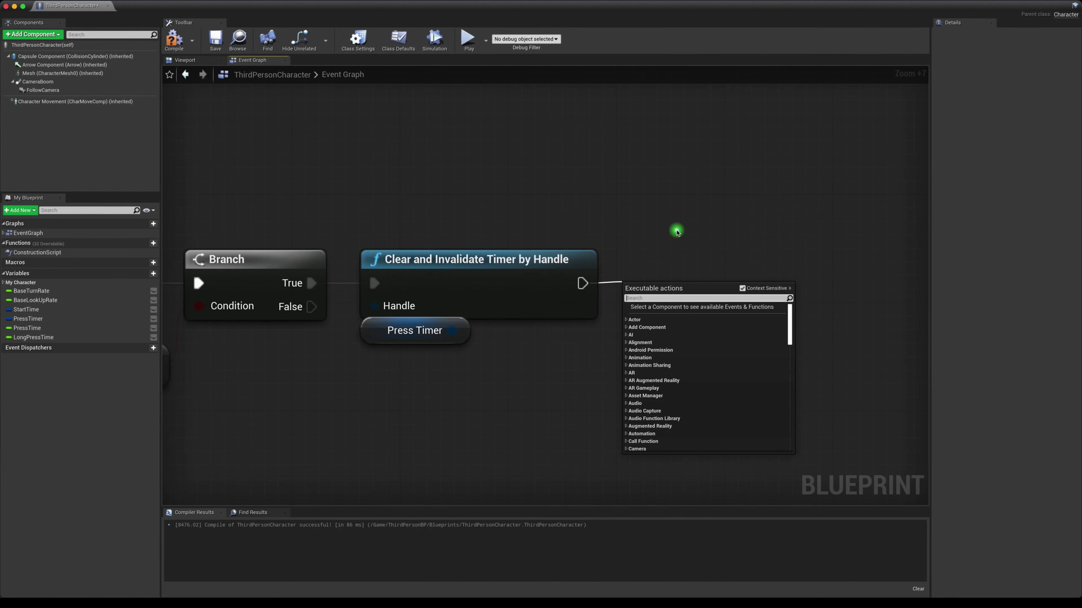
pyautogui.write('pri')
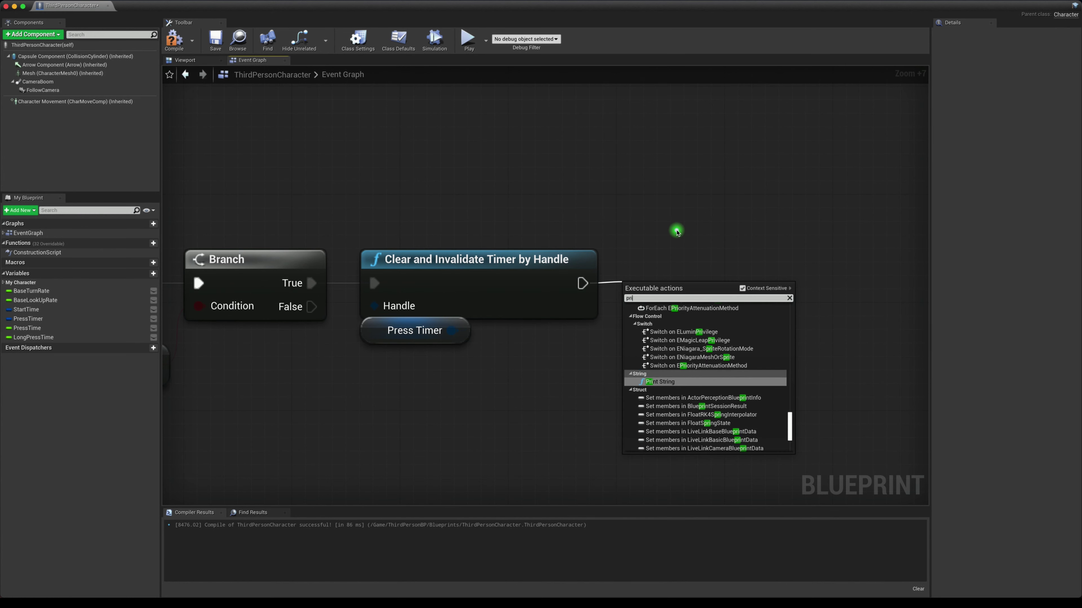
pyautogui.press('Return')
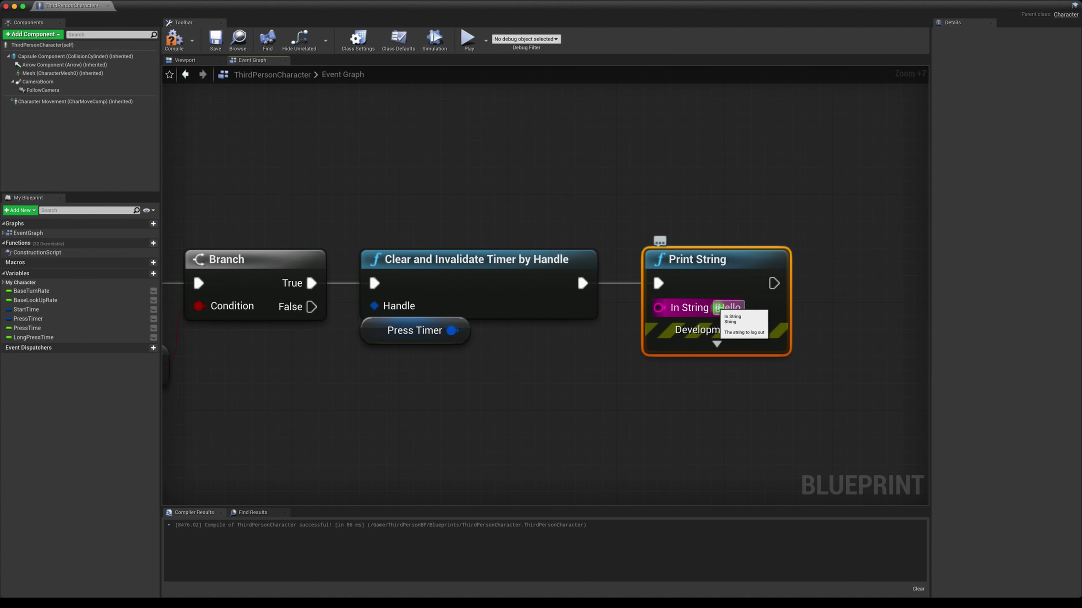
pyautogui.write('Lo')
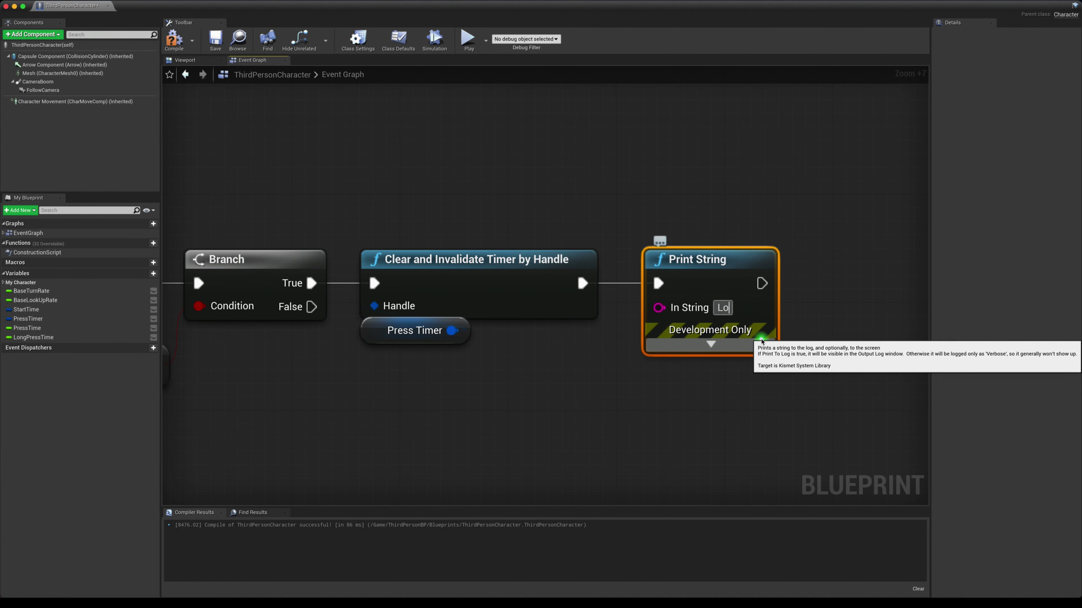
pyautogui.write('ng')
pyautogui.click(720, 390)
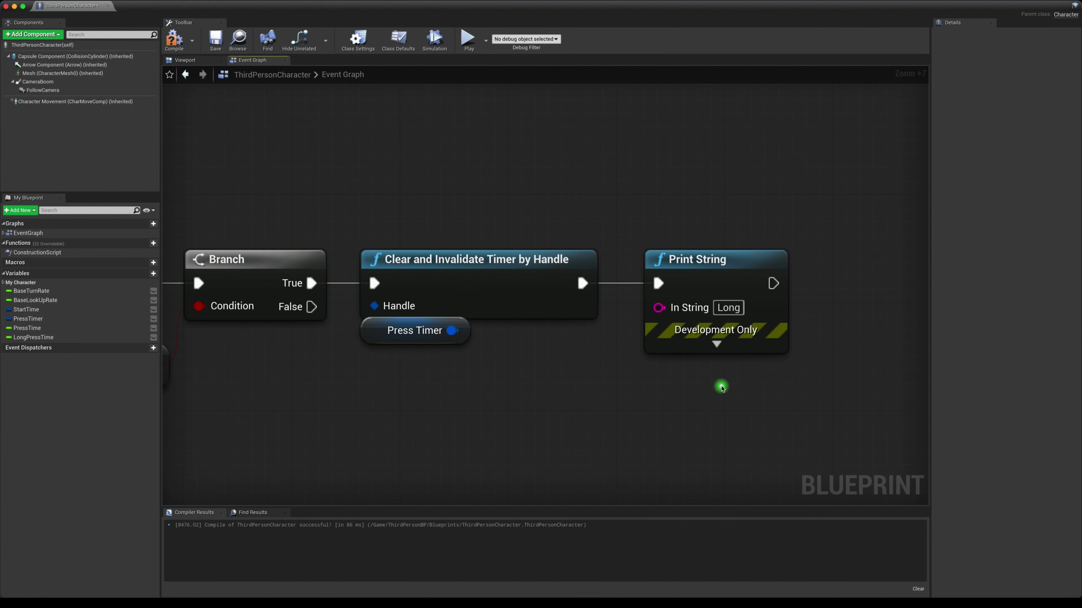
pyautogui.moveTo(718, 262); pyautogui.dragTo(704, 262)
pyautogui.click(690, 223)
pyautogui.moveTo(691, 223); pyautogui.dragTo(503, 216, button='right')
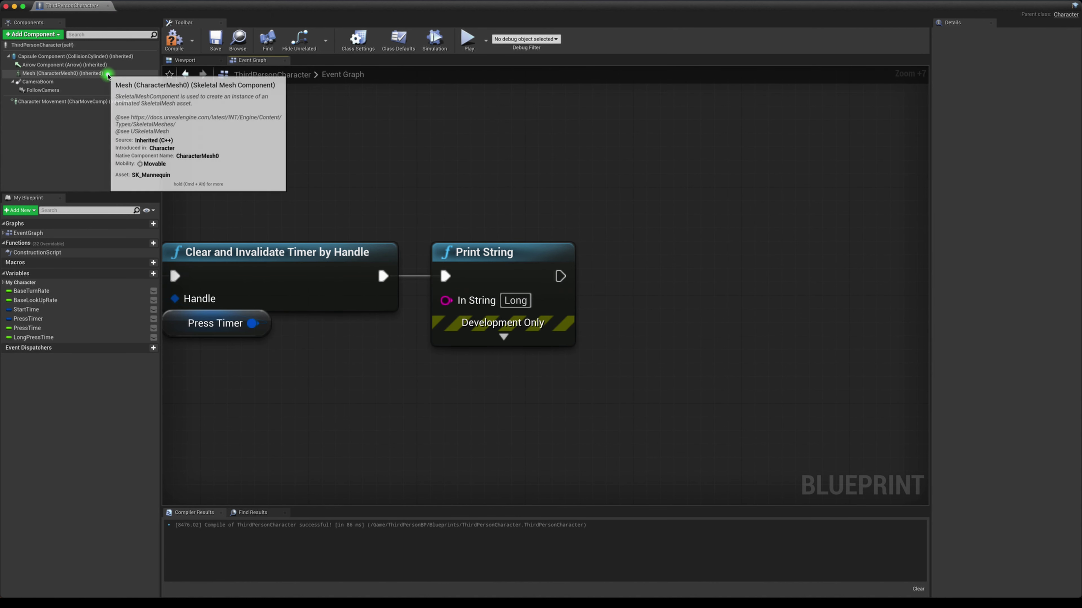
# Add a Mesh getter with a Play Animation node targeting it, arranged below the print
pyautogui.moveTo(85, 73); pyautogui.dragTo(520, 233)
pyautogui.moveTo(632, 338); pyautogui.dragTo(633, 337)
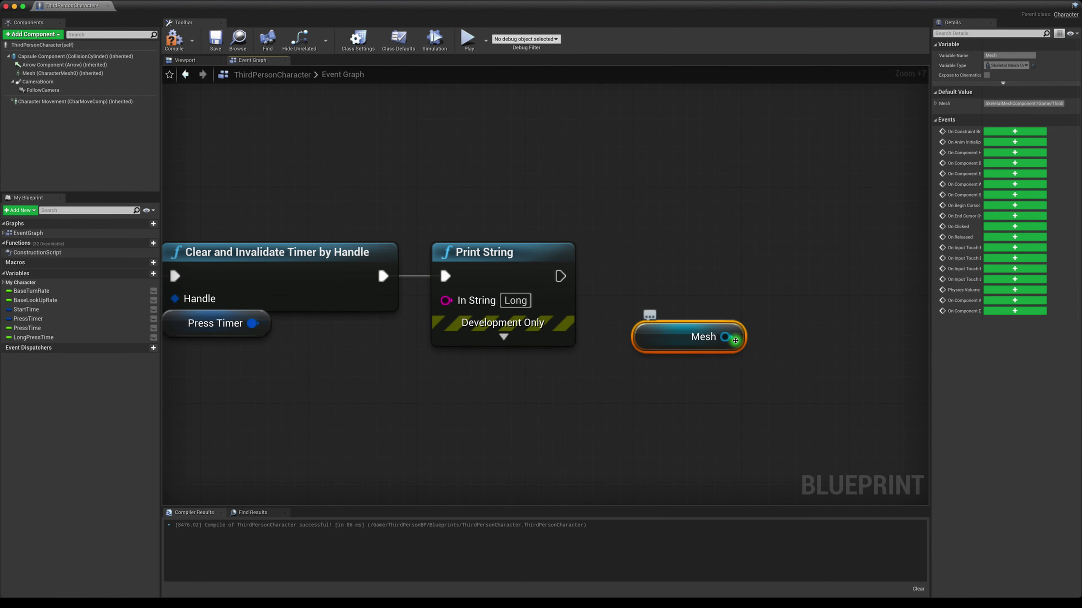
pyautogui.moveTo(724, 337); pyautogui.dragTo(725, 287)
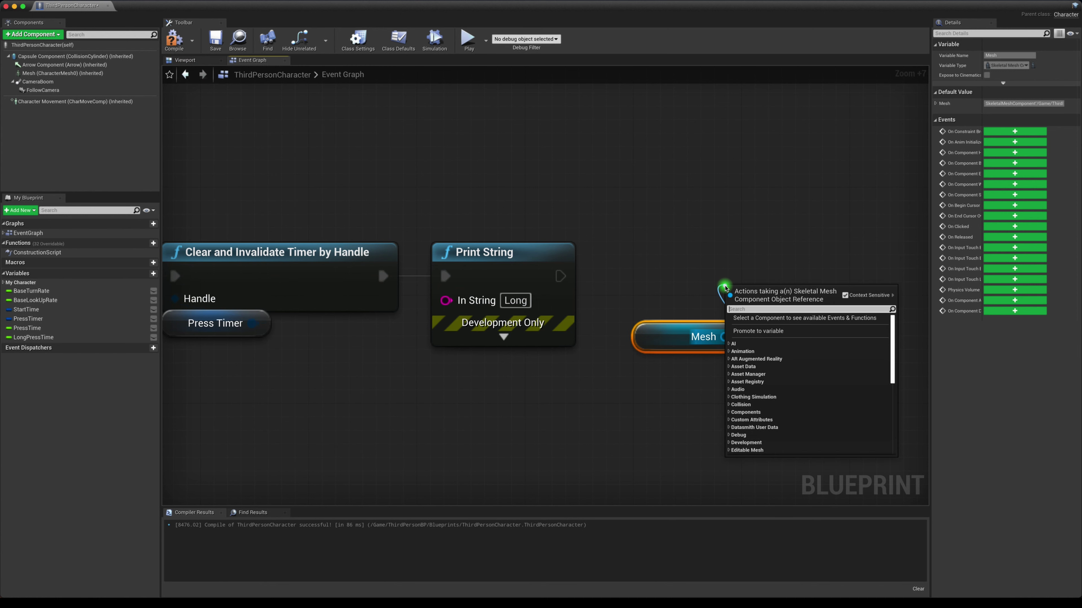
pyautogui.write('play ani')
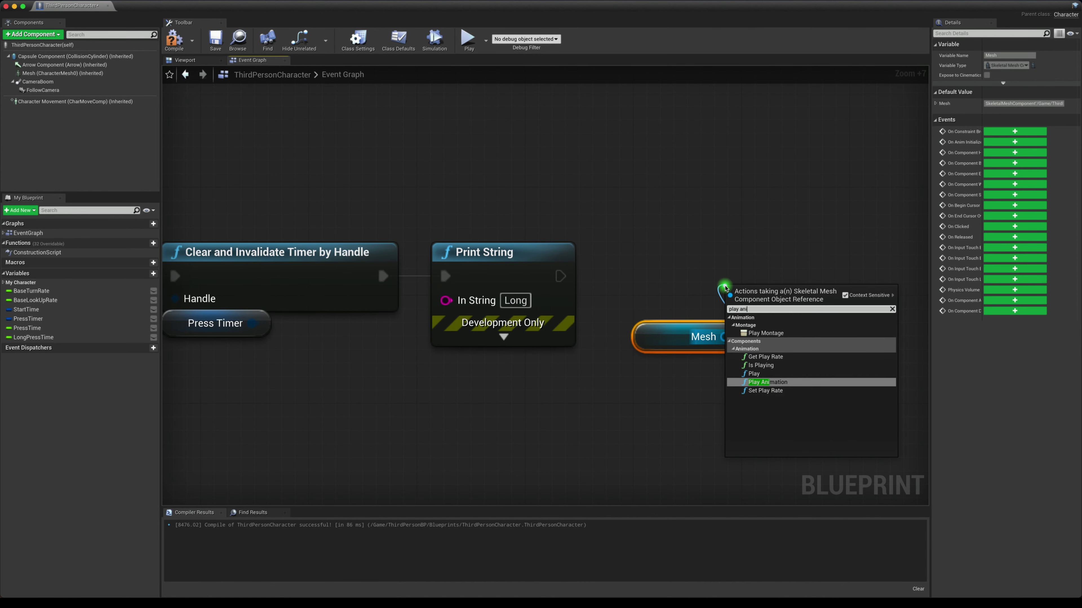
pyautogui.click(779, 382)
pyautogui.moveTo(794, 310); pyautogui.dragTo(700, 201)
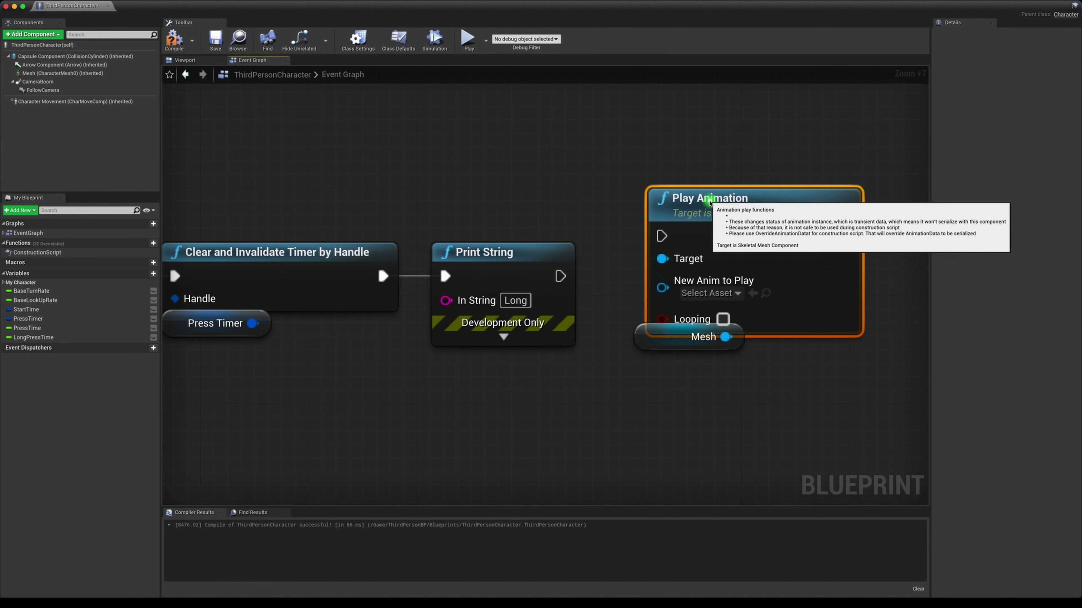
pyautogui.keyDown('shift'); pyautogui.click(641, 340); pyautogui.keyUp('shift')
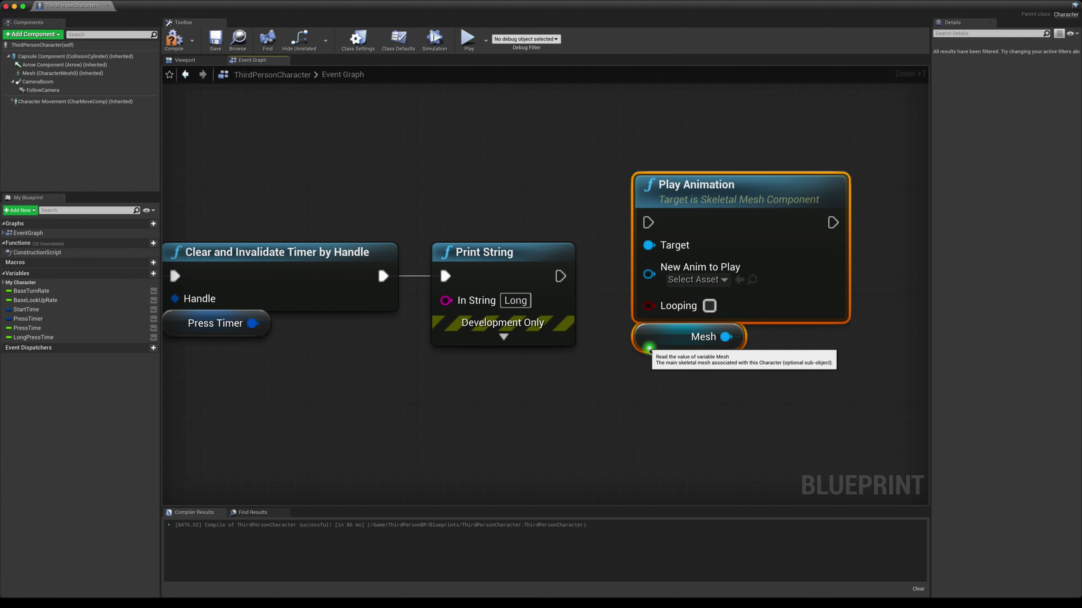
pyautogui.moveTo(643, 340); pyautogui.dragTo(643, 394)
# Connect the 'Long' print into Play Animation and set it to ThirdPersonRun
pyautogui.moveTo(576, 275); pyautogui.dragTo(648, 277)
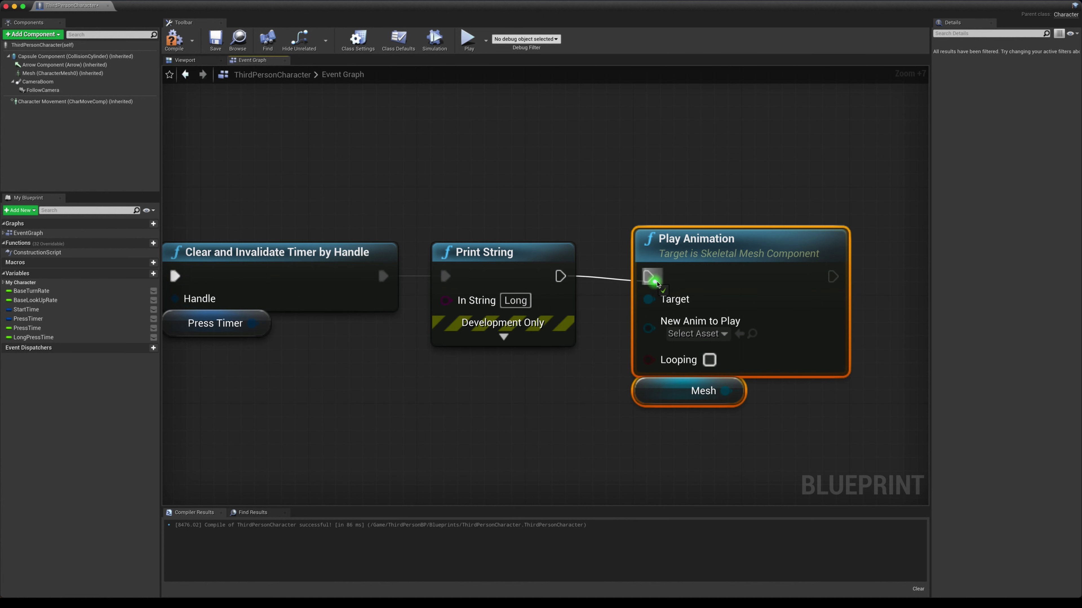
pyautogui.click(716, 335)
pyautogui.write('run')
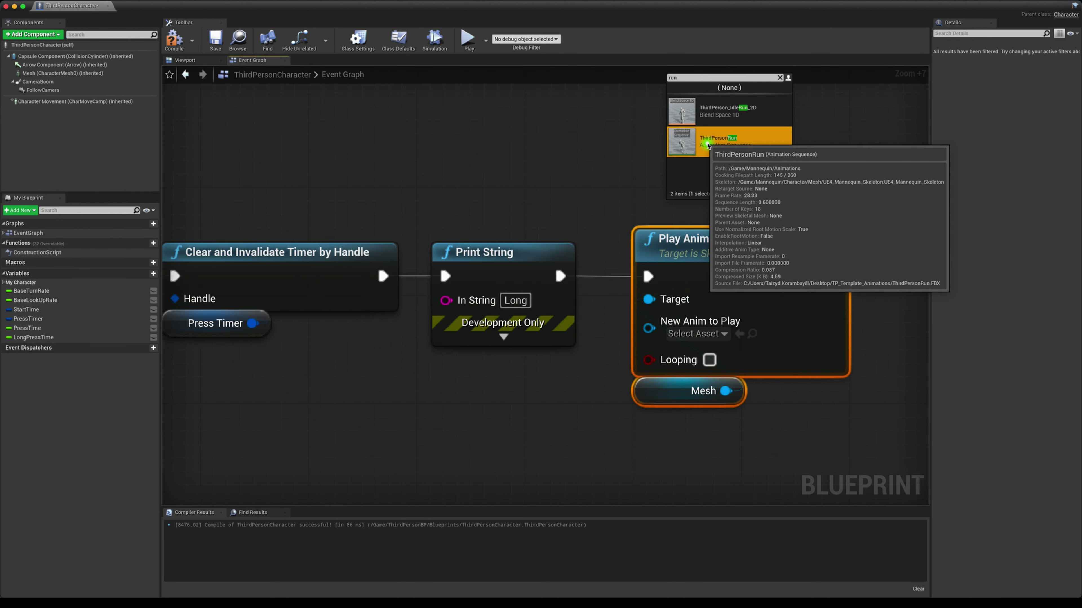
pyautogui.click(708, 143)
pyautogui.click(615, 218)
# Duplicate the Clear and Invalidate Timer and PressTimer nodes, and wire P Released into the copy
pyautogui.scroll(-5, 535, 329)
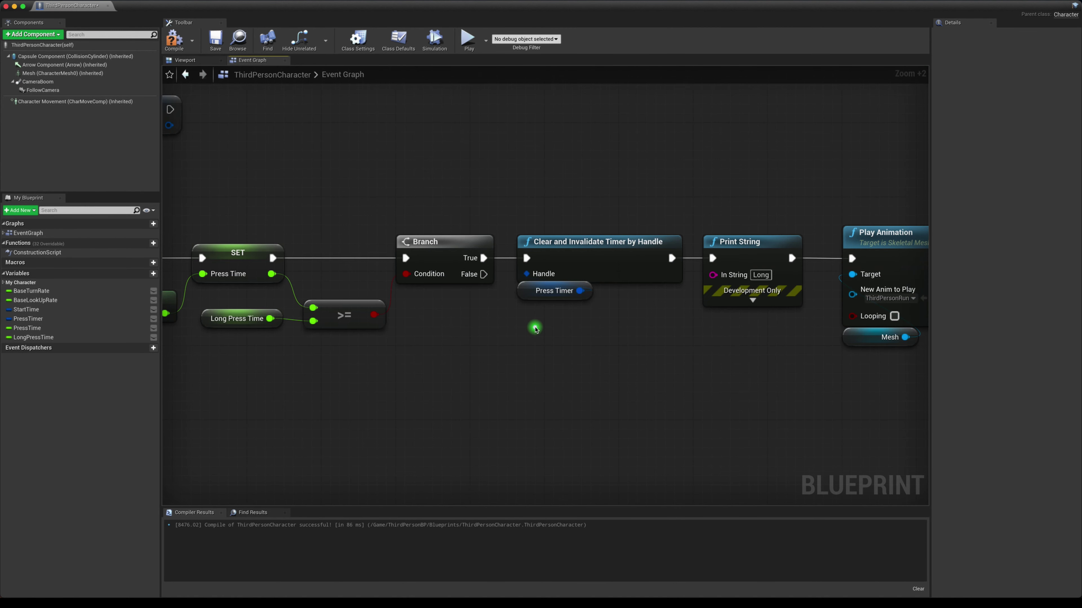
pyautogui.moveTo(536, 329); pyautogui.dragTo(553, 281)
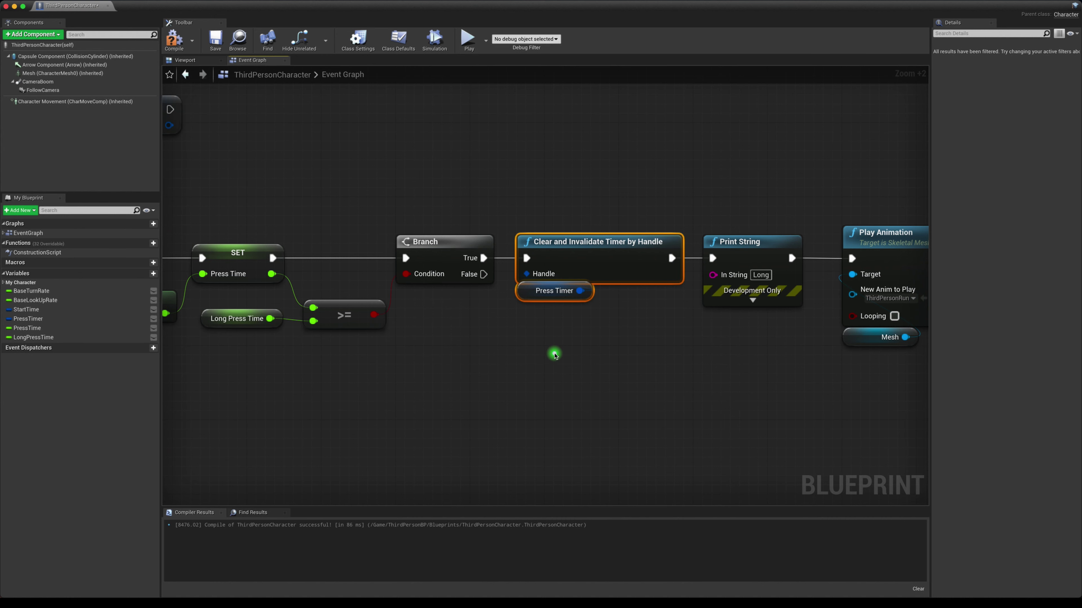
pyautogui.hotkey('ctrl', 'c')
pyautogui.hotkey('ctrl', 'v')
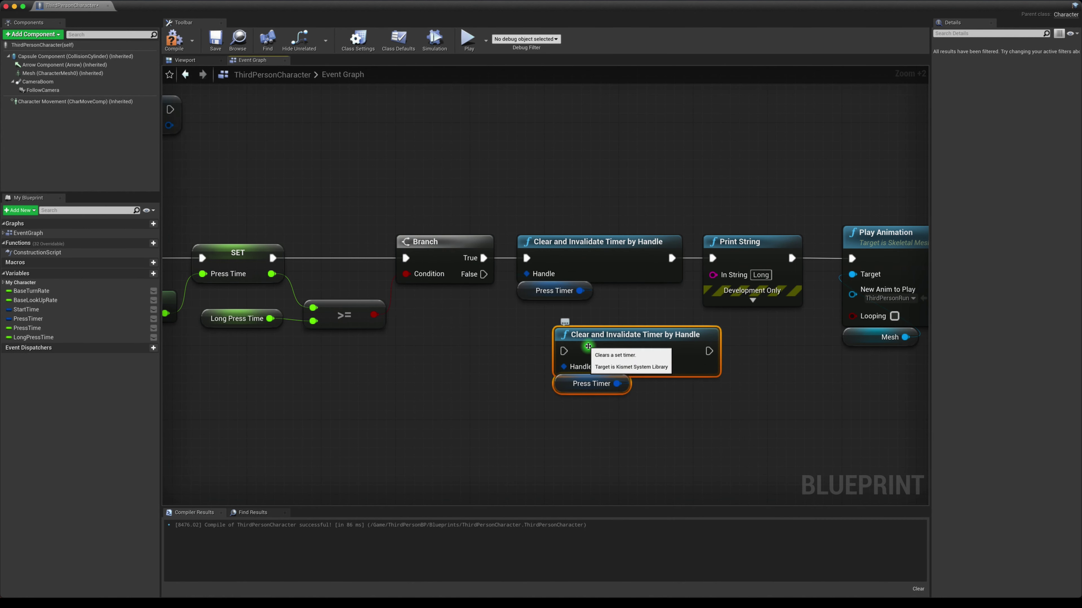
pyautogui.moveTo(597, 346); pyautogui.dragTo(306, 389)
pyautogui.moveTo(256, 427); pyautogui.dragTo(622, 427, button='right')
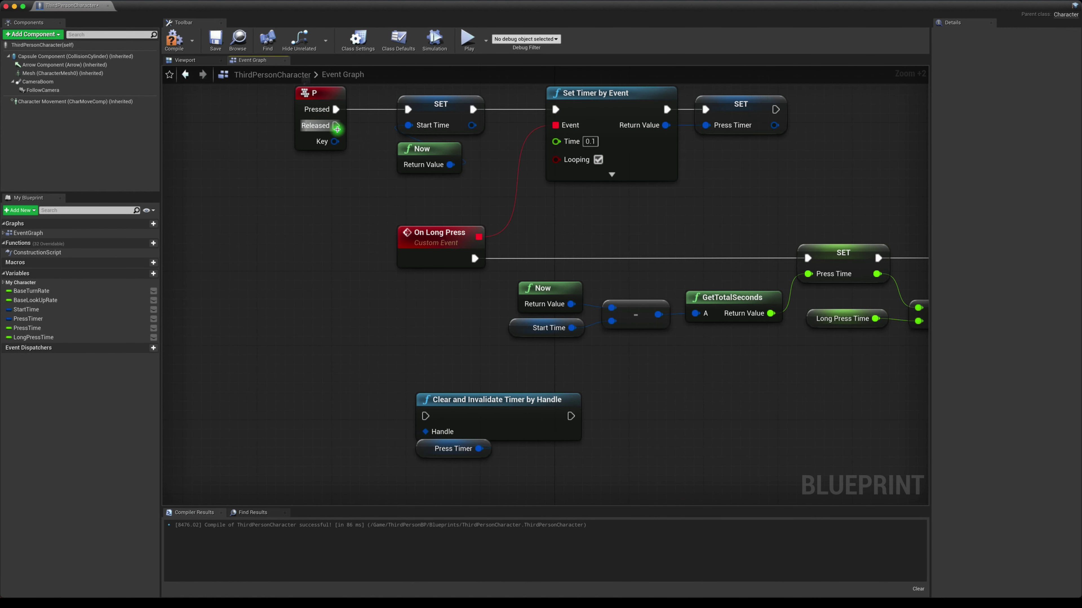
pyautogui.moveTo(296, 123); pyautogui.dragTo(404, 422)
pyautogui.moveTo(494, 409); pyautogui.dragTo(477, 371, button='right')
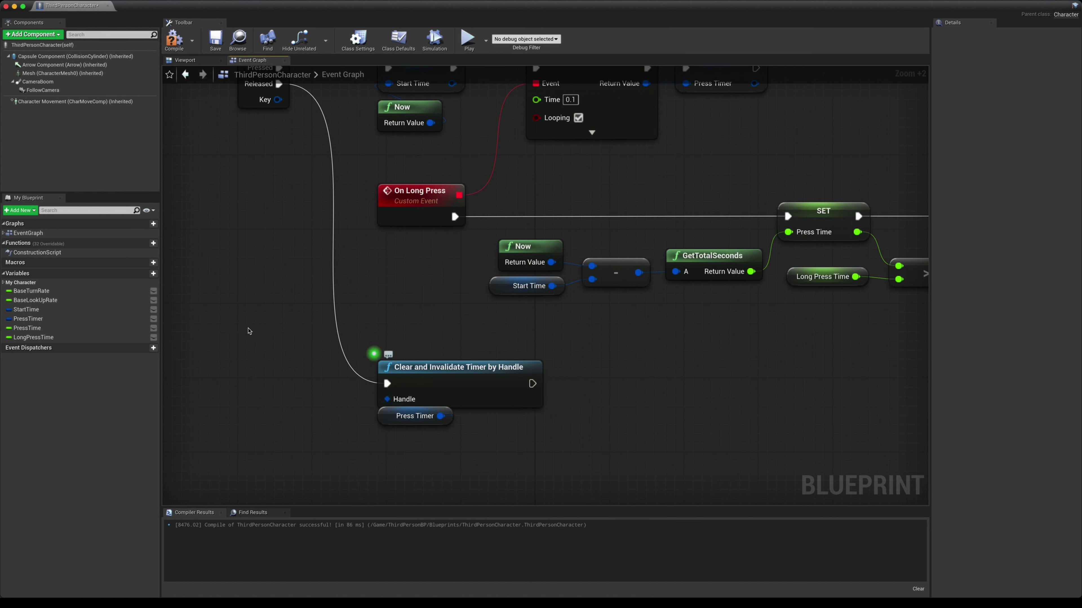
# Compare Press Time < Long Press Time and feed the result into a new Branch
pyautogui.moveTo(53, 330); pyautogui.dragTo(566, 465)
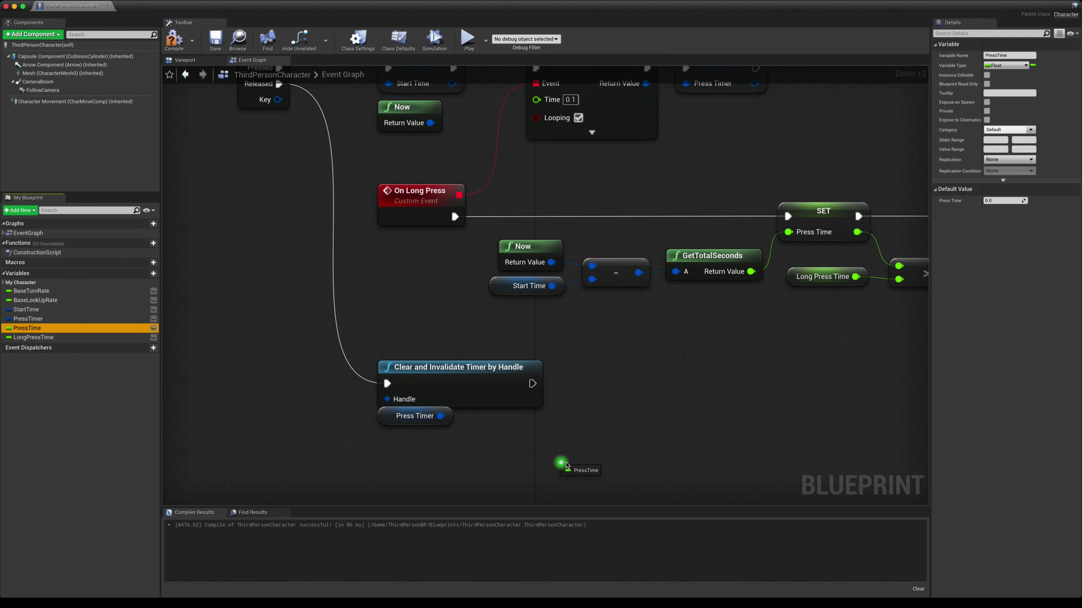
pyautogui.click(593, 428)
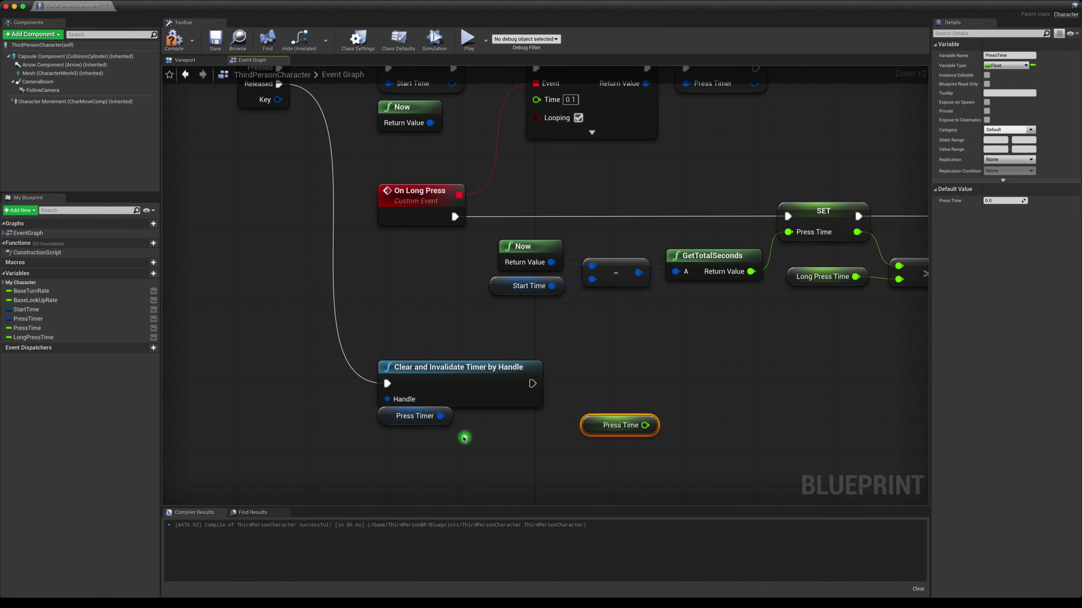
pyautogui.moveTo(41, 338); pyautogui.dragTo(573, 455)
pyautogui.click(597, 461)
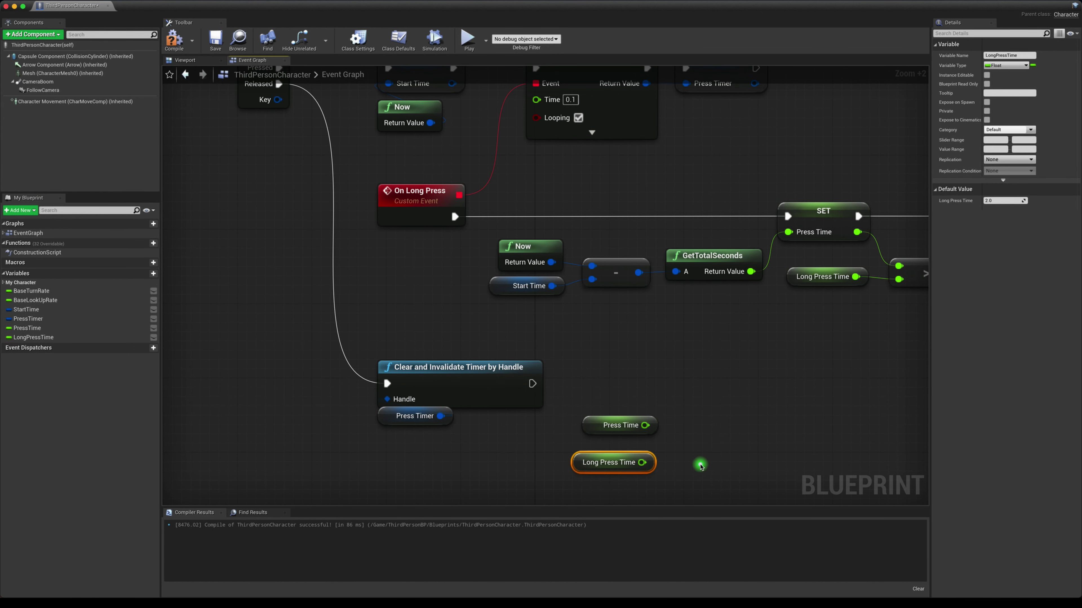
pyautogui.scroll(5, 698, 465)
pyautogui.moveTo(594, 381); pyautogui.dragTo(631, 402)
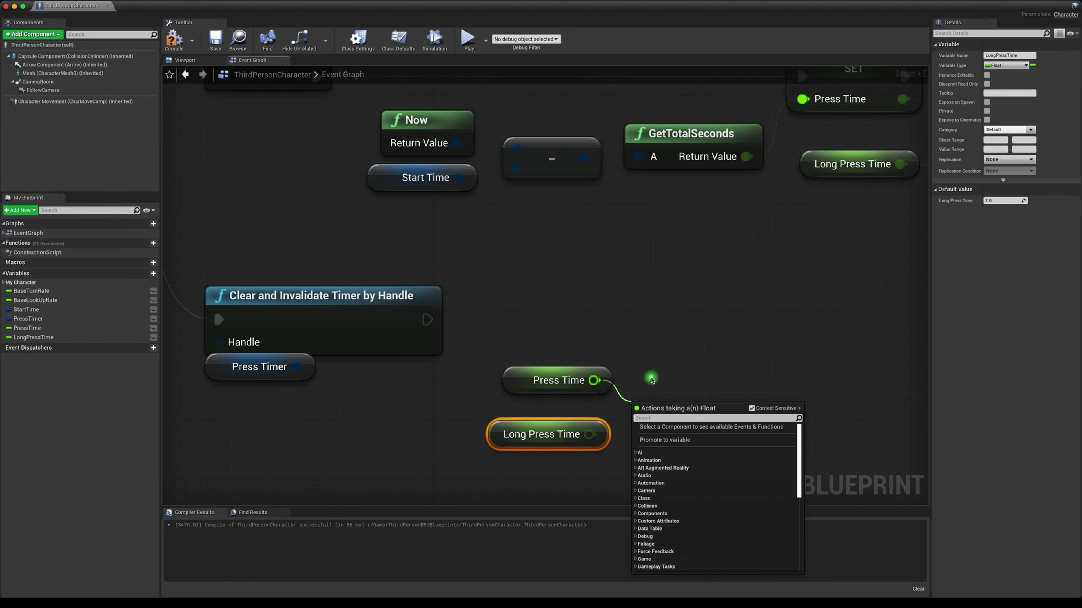
pyautogui.write('<')
pyautogui.click(665, 442)
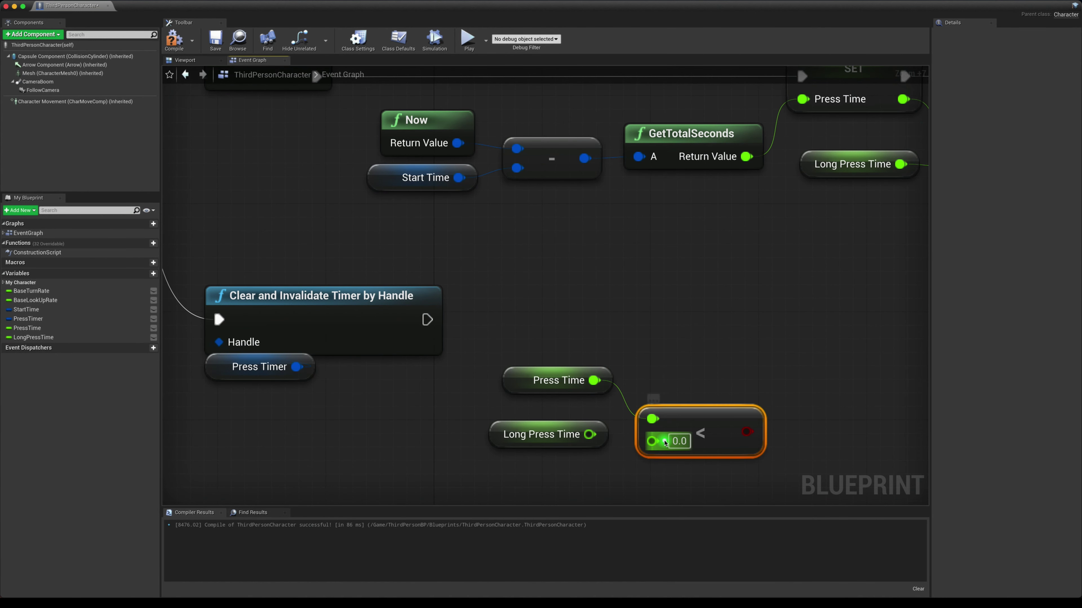
pyautogui.moveTo(658, 442); pyautogui.dragTo(590, 435)
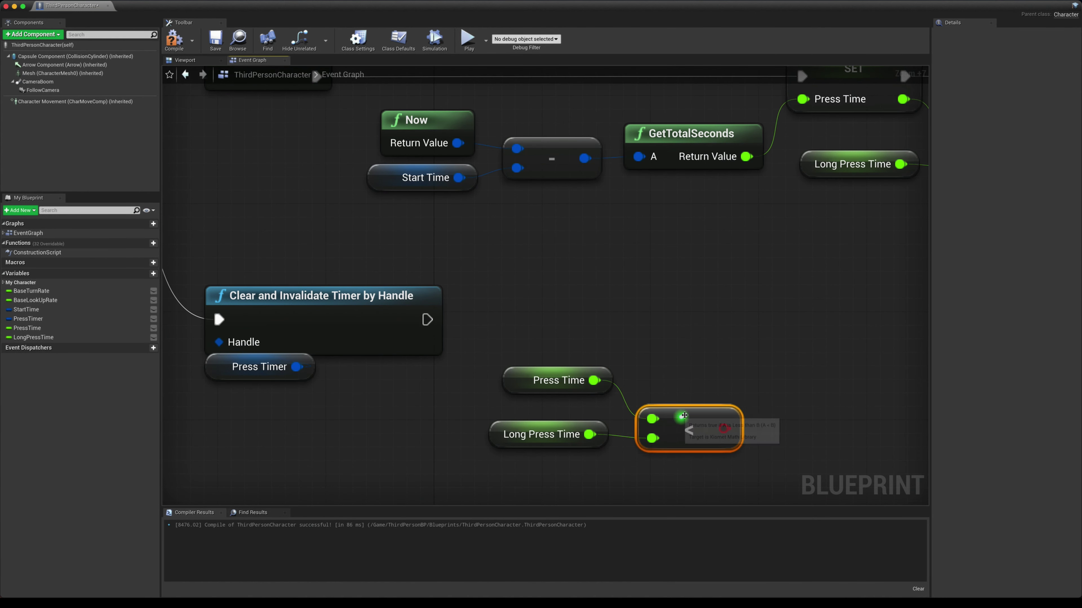
pyautogui.moveTo(724, 415)
pyautogui.mouseDown()
pyautogui.moveTo(632, 352)
pyautogui.moveTo(310, 329)
pyautogui.mouseUp()
pyautogui.write('branch')
pyautogui.press('Return')
# Connect the Clear Timer to the Branch and add a Print String 'Short' on True
pyautogui.moveTo(720, 411); pyautogui.dragTo(531, 409, button='right')
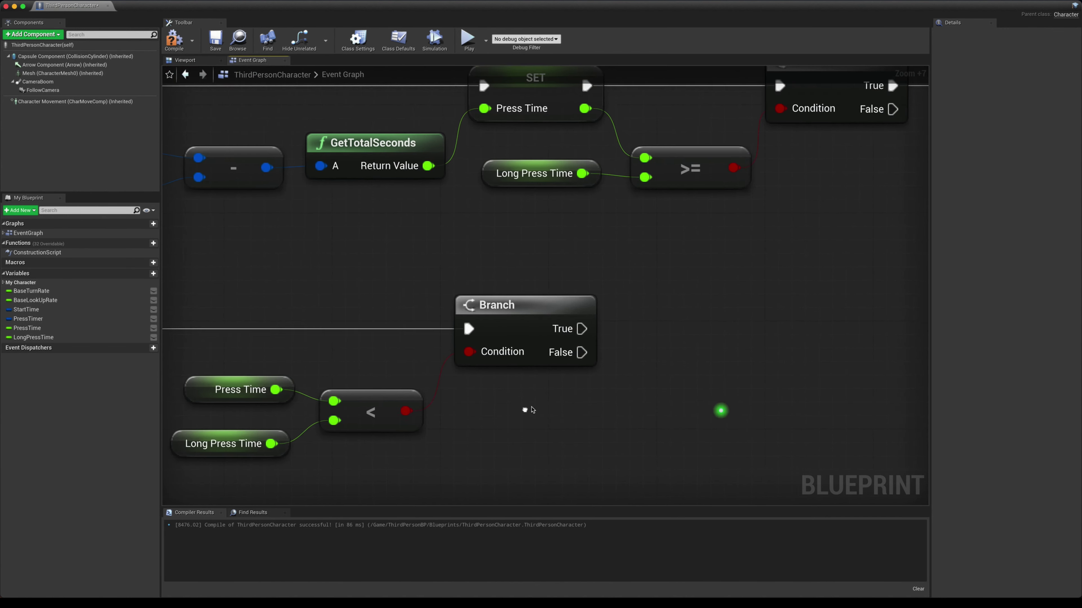
pyautogui.moveTo(582, 328)
pyautogui.mouseDown()
pyautogui.moveTo(650, 367)
pyautogui.moveTo(670, 319)
pyautogui.mouseUp()
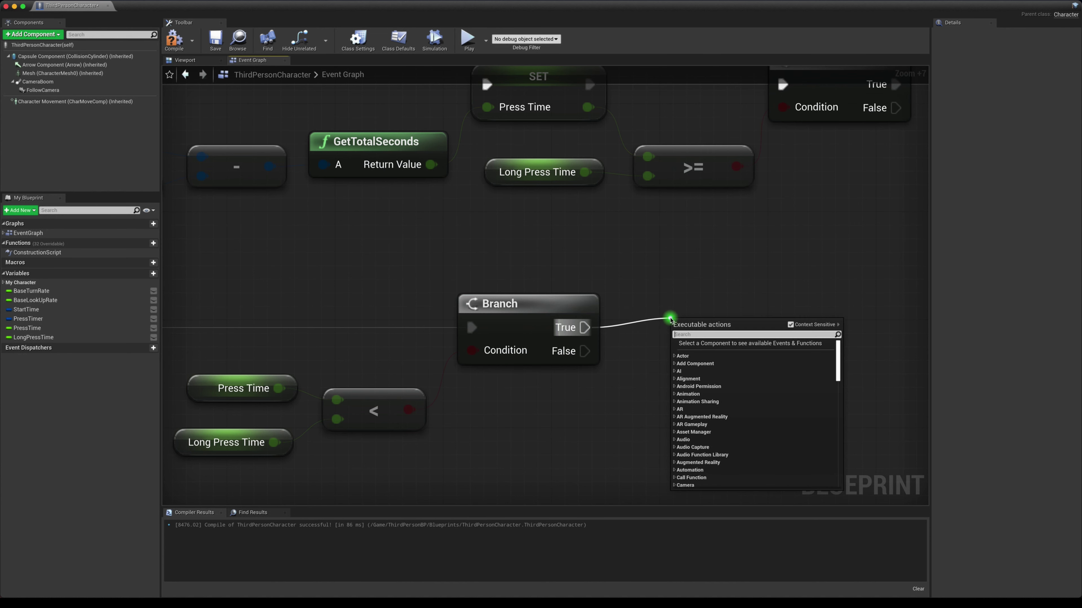
pyautogui.write('pri')
pyautogui.press('Return')
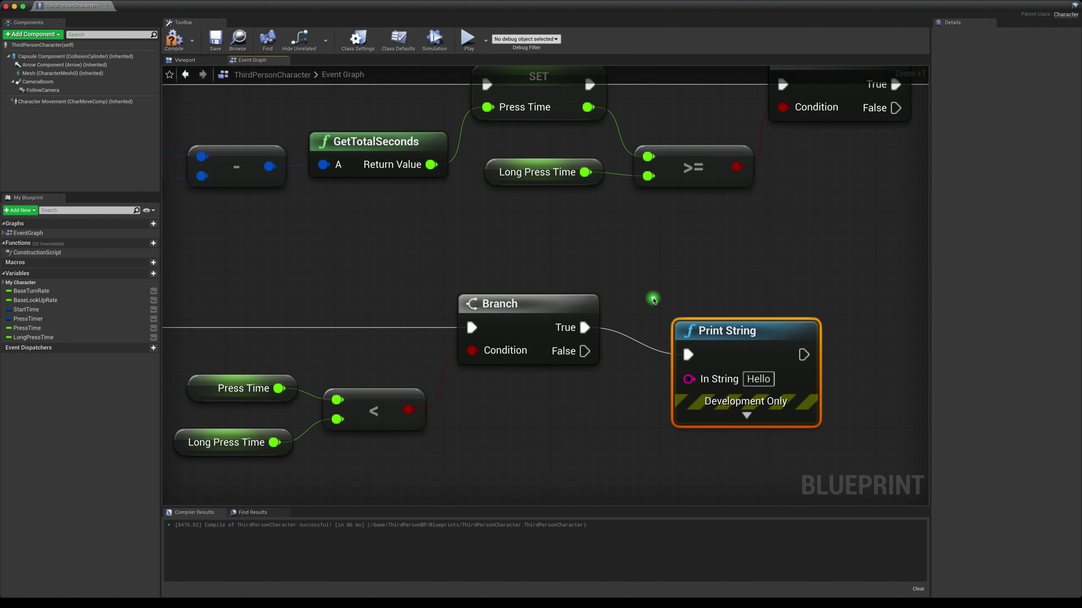
pyautogui.click(748, 382)
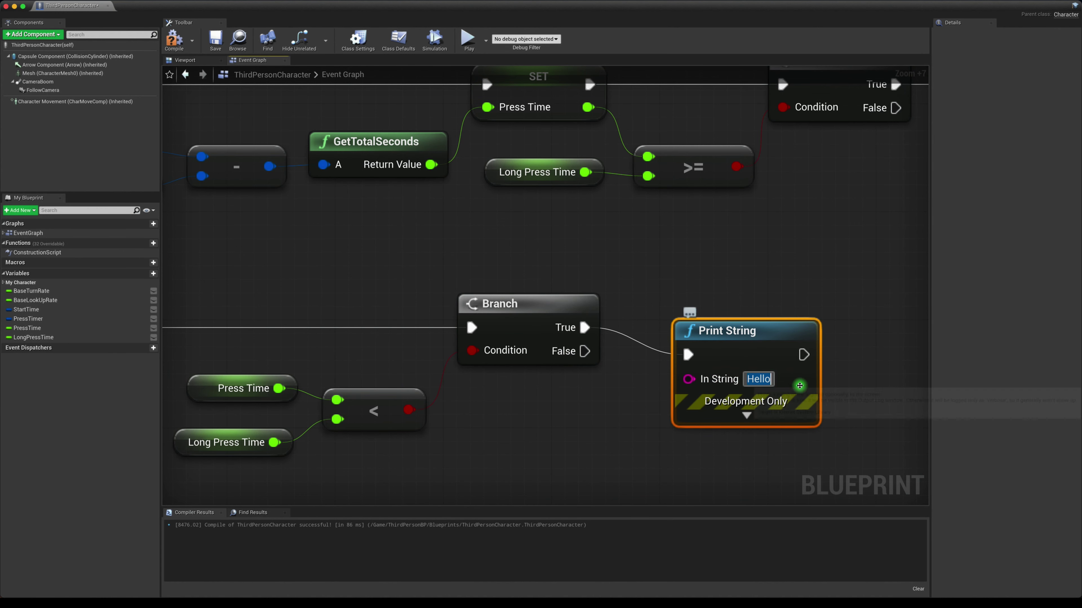
pyautogui.write('Short')
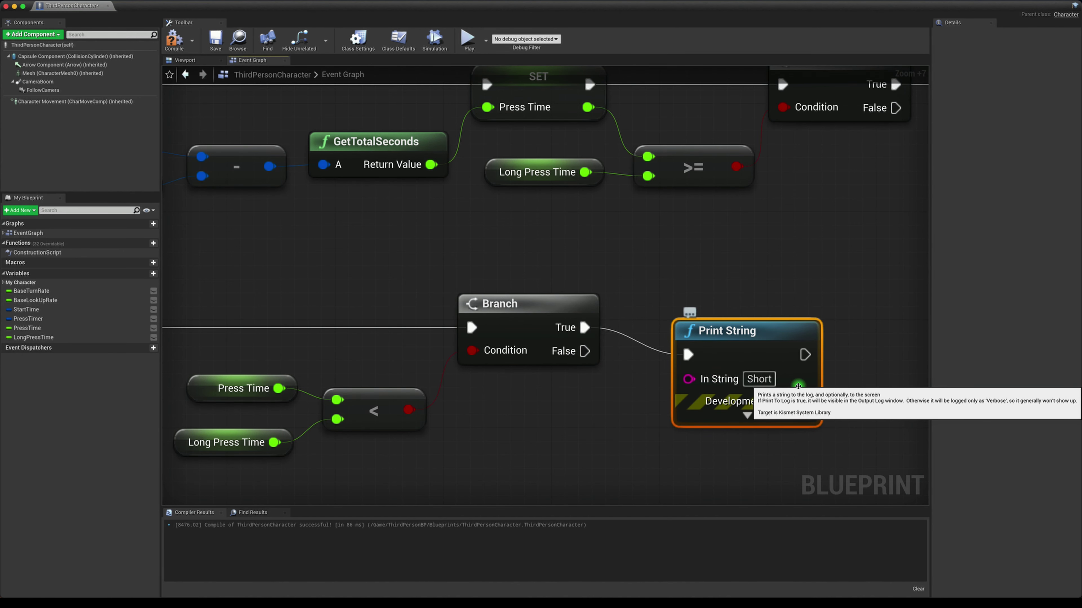
# Copy the Play Animation and Mesh nodes after the 'Short' print and set ThirdPersonWalk
pyautogui.scroll(-3, 797, 386)
pyautogui.scroll(-2, 587, 280)
pyautogui.moveTo(613, 280); pyautogui.dragTo(677, 249, button='right')
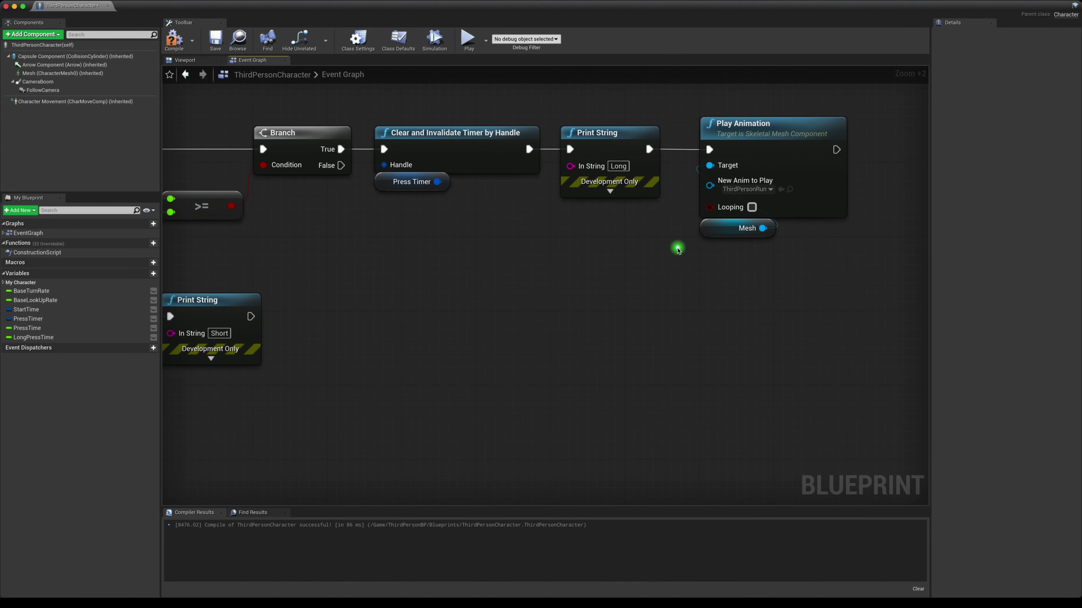
pyautogui.moveTo(678, 249); pyautogui.dragTo(724, 222)
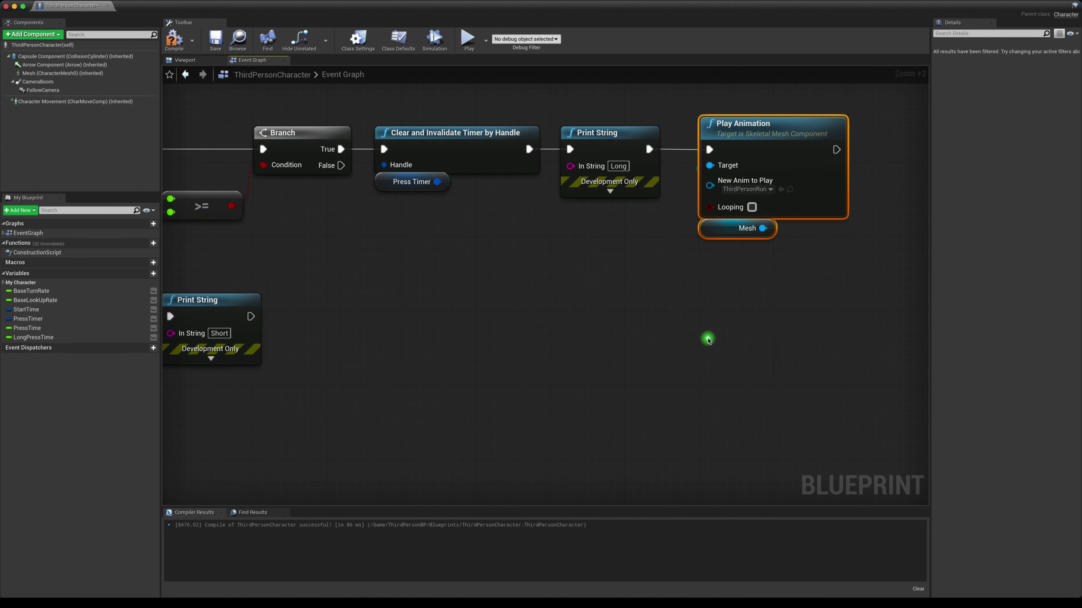
pyautogui.hotkey('ctrl', 'c')
pyautogui.hotkey('ctrl', 'v')
pyautogui.moveTo(761, 301); pyautogui.dragTo(353, 302)
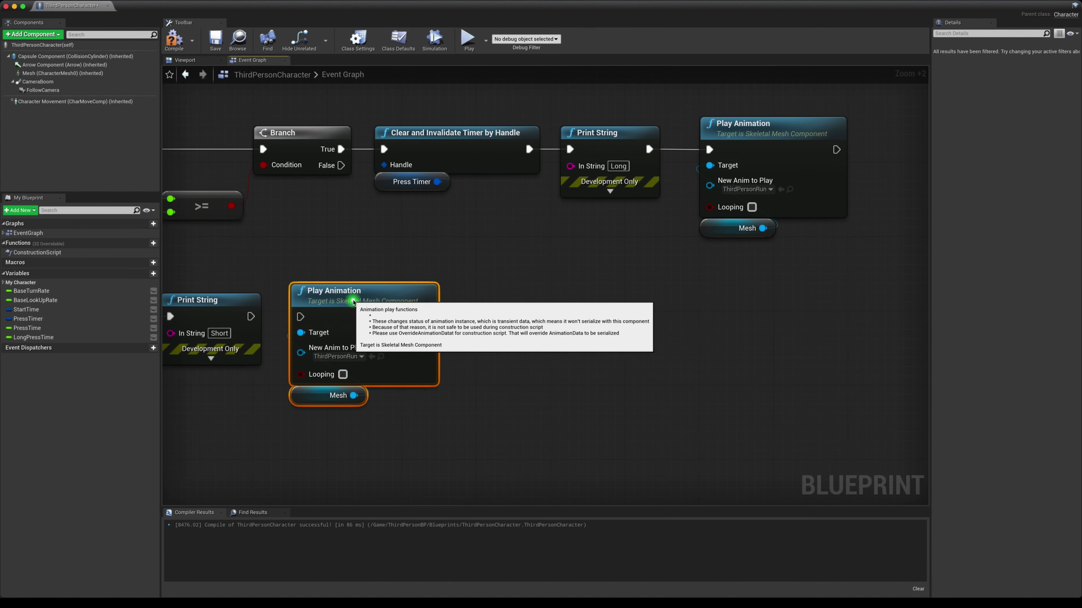
pyautogui.moveTo(251, 316); pyautogui.dragTo(300, 317)
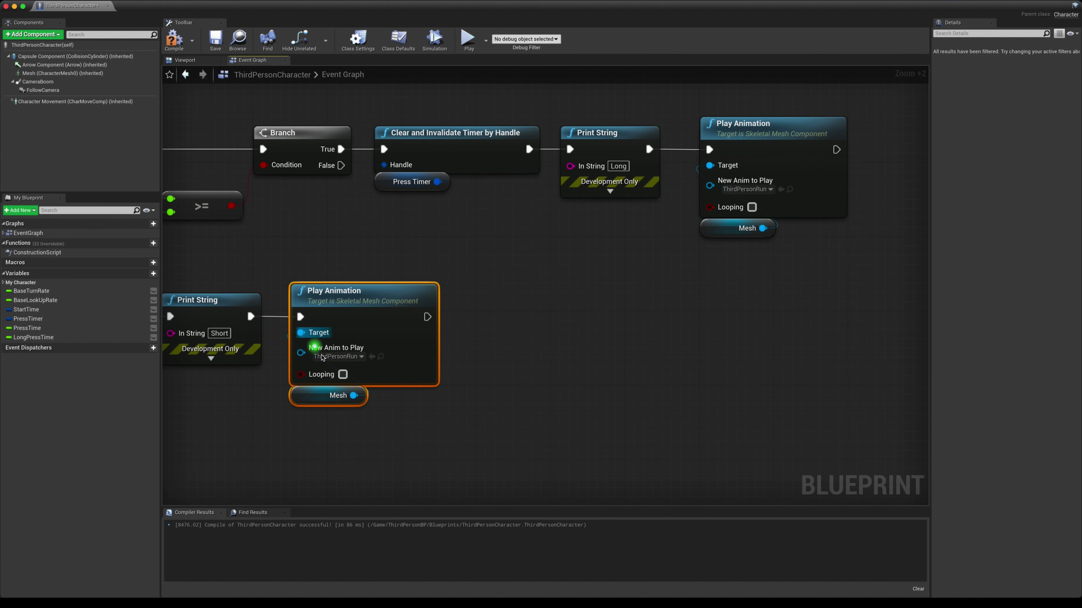
pyautogui.click(324, 357)
pyautogui.write('wal')
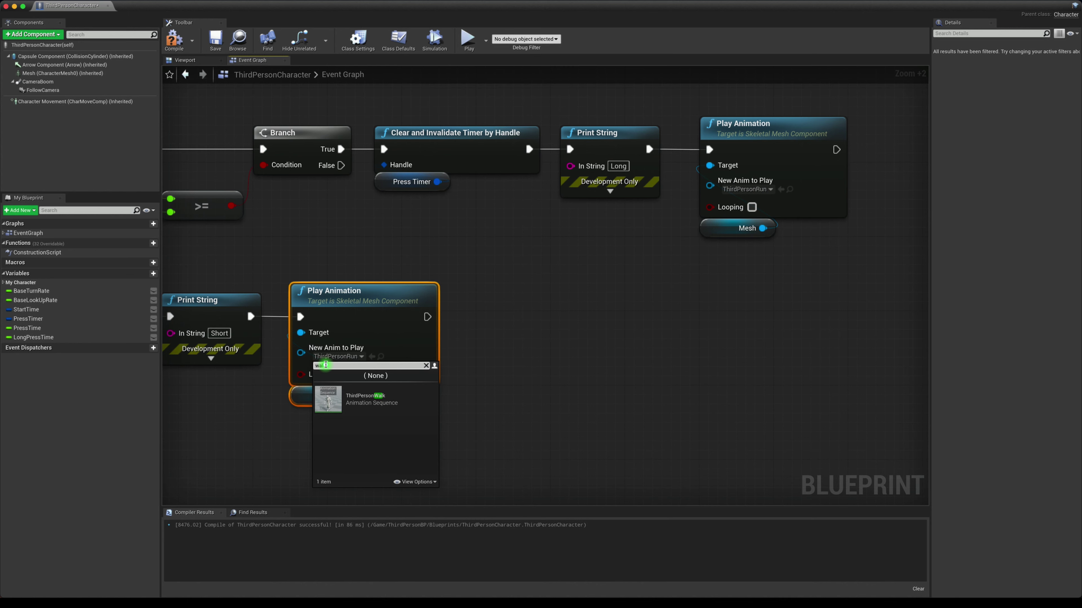
pyautogui.click(328, 398)
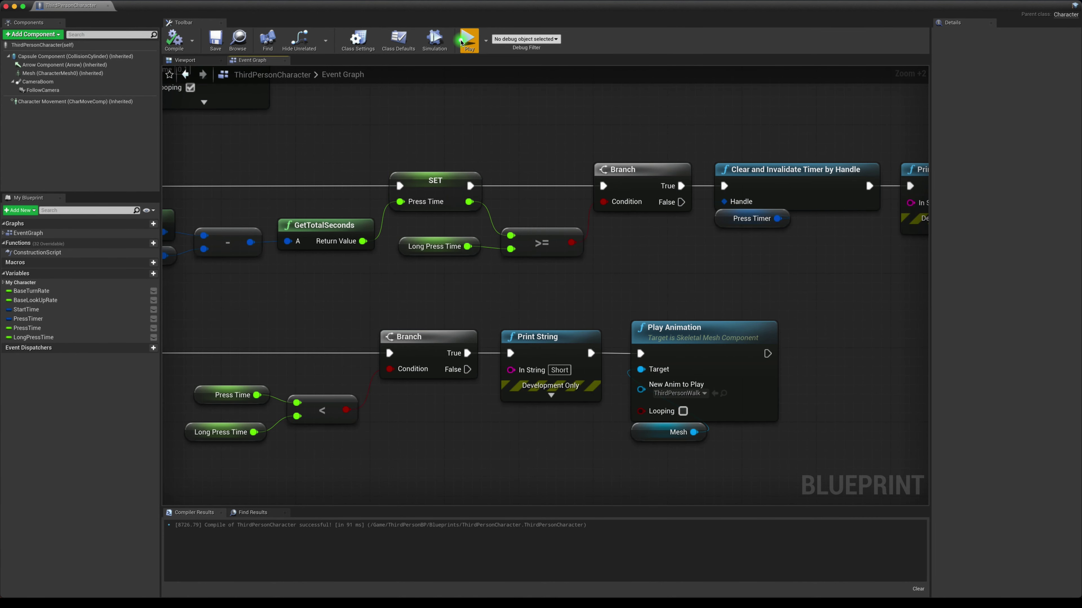
# Run Play and test a quick press for Short/walk and a held press for Long/run
pyautogui.click(469, 38)
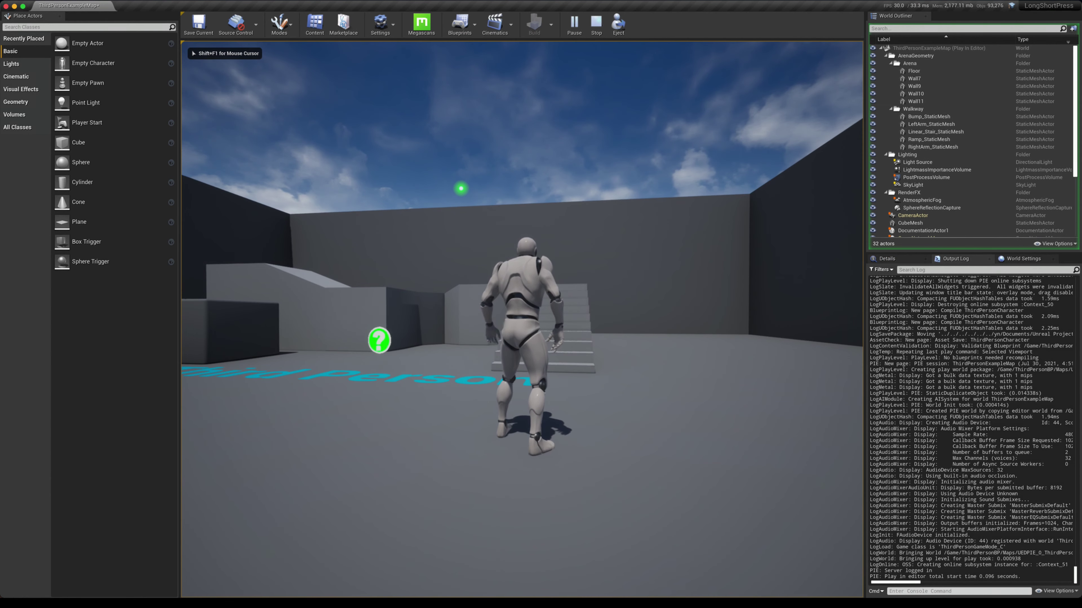
pyautogui.press('w')
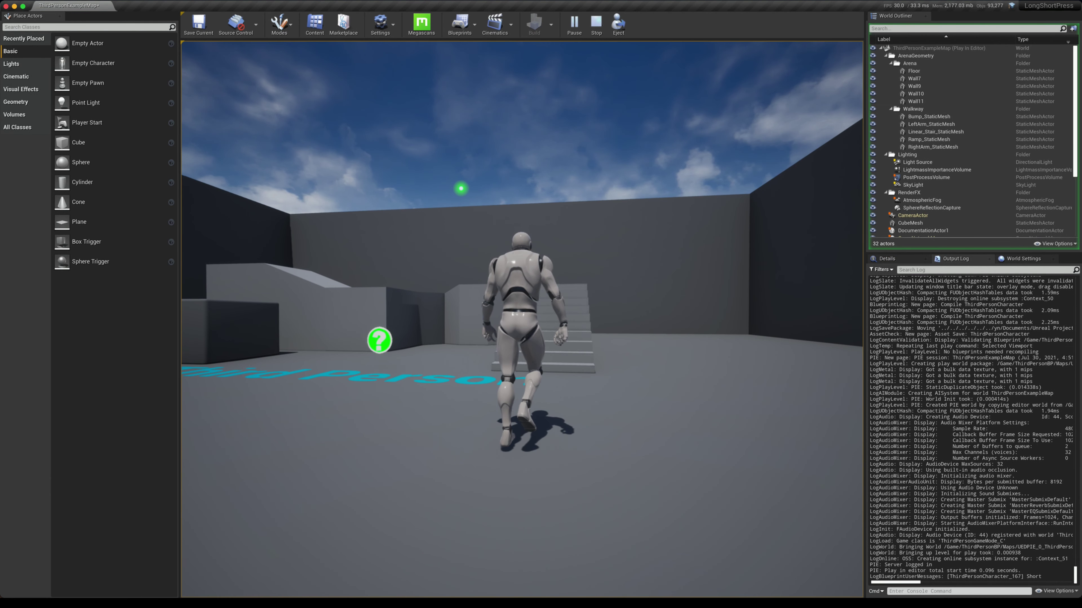
pyautogui.press('space')
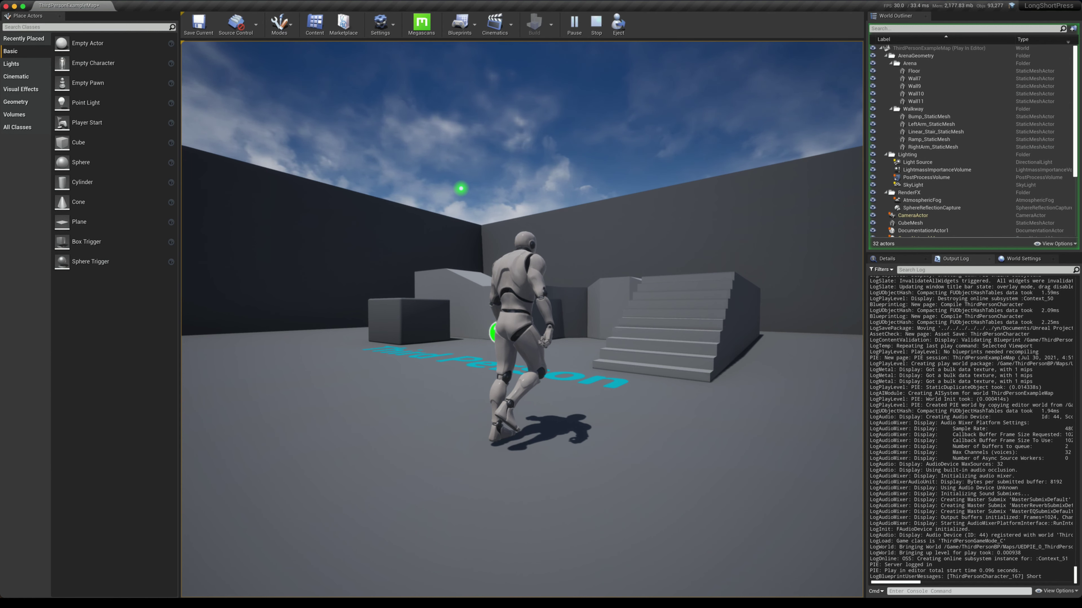
pyautogui.press('space')
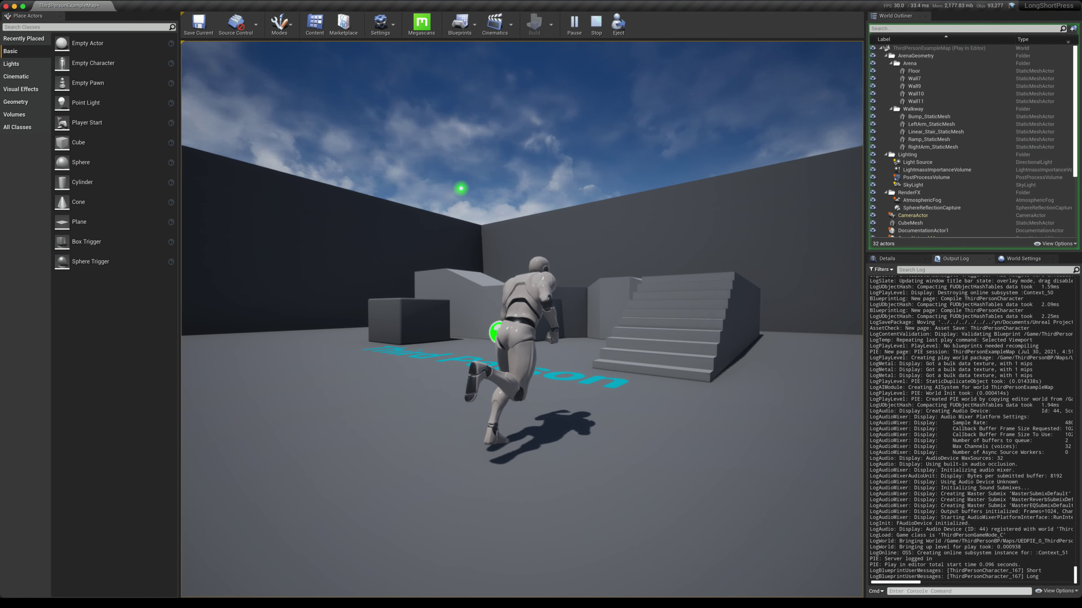
# Stop play and relaunch the game in a separate preview window at the bottom right
pyautogui.press('Escape')
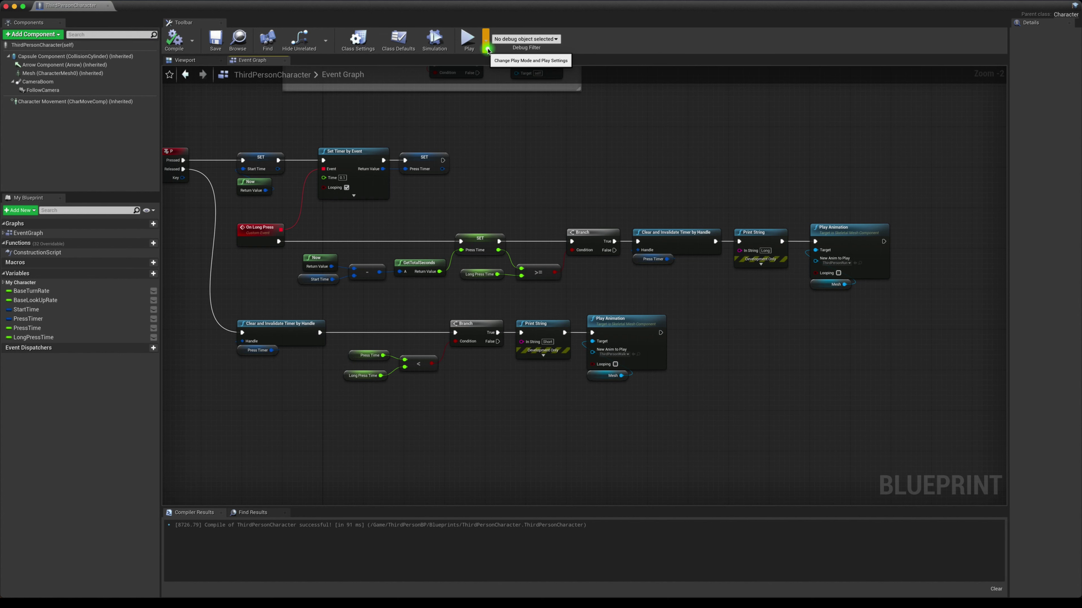
pyautogui.click(486, 40)
pyautogui.click(495, 84)
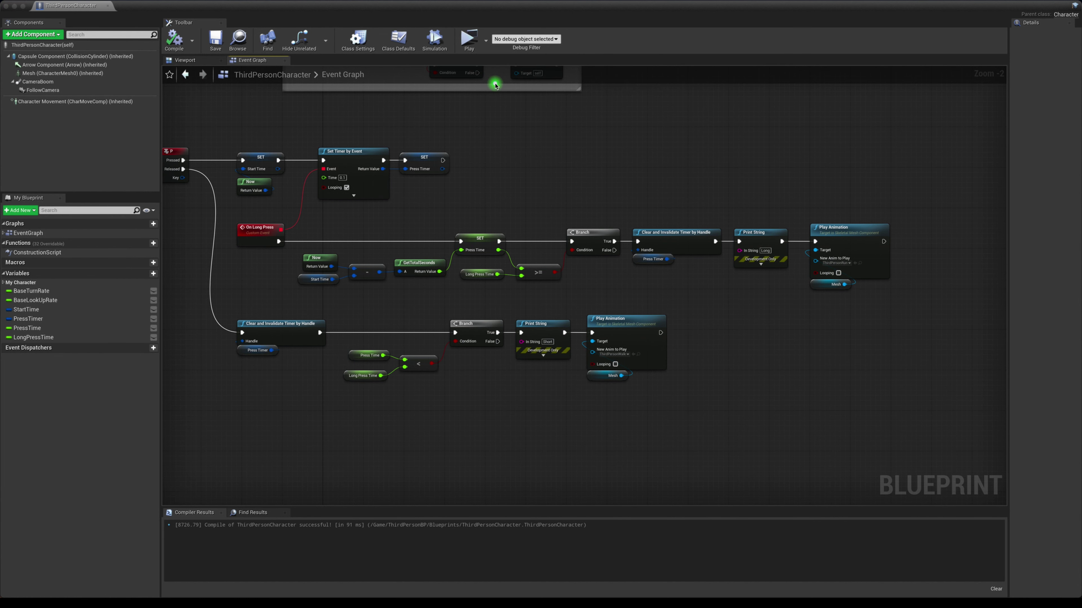
pyautogui.moveTo(464, 213); pyautogui.dragTo(786, 307)
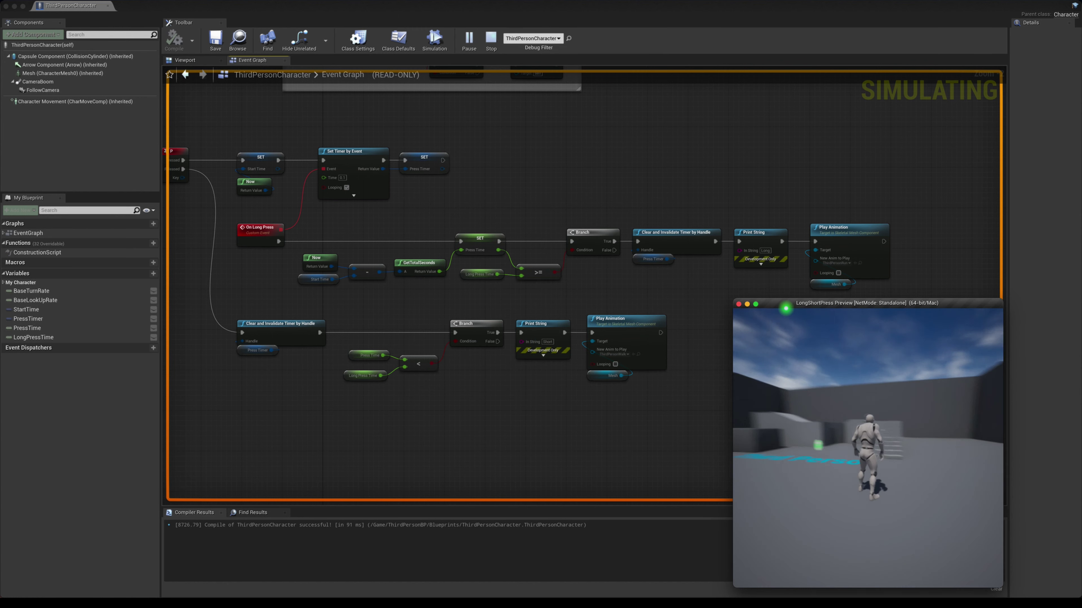
# Test several P presses in the preview, then stop the simulation with Esc
pyautogui.press('p')
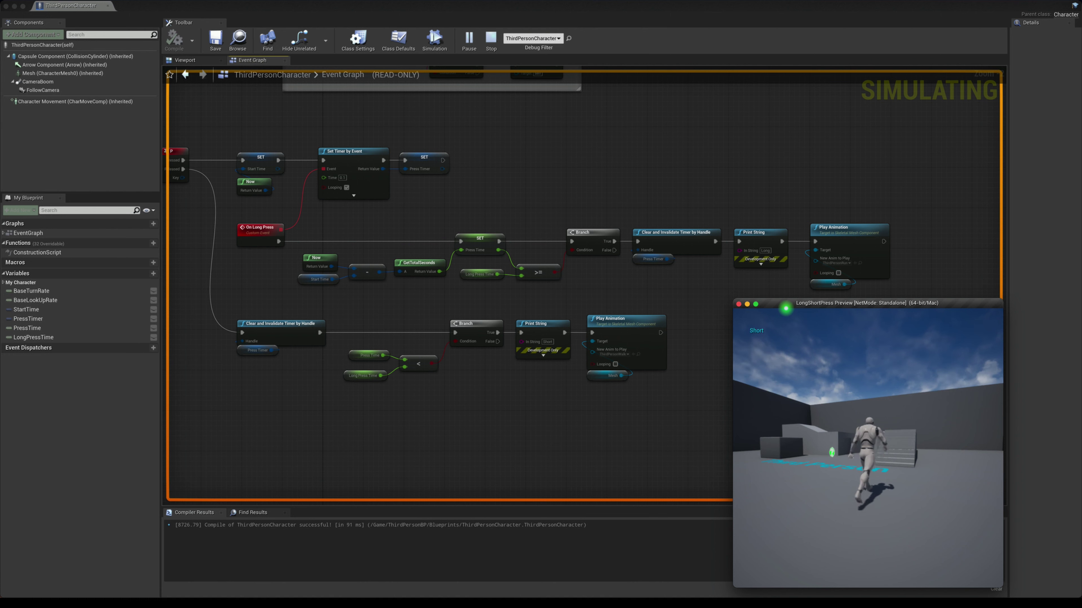
pyautogui.press('p')
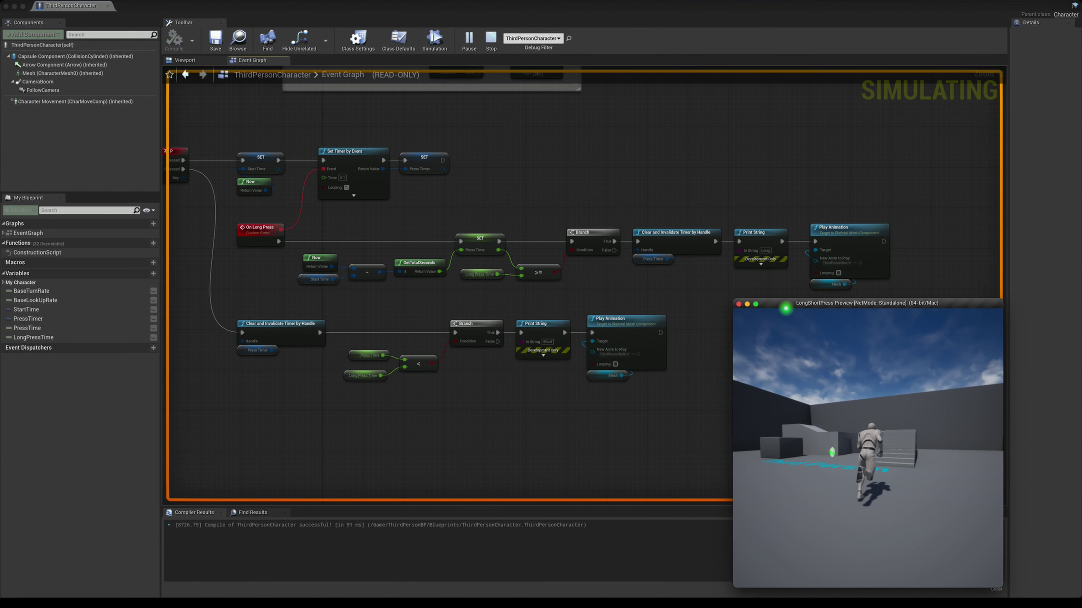
pyautogui.press('p')
pyautogui.press('Escape')
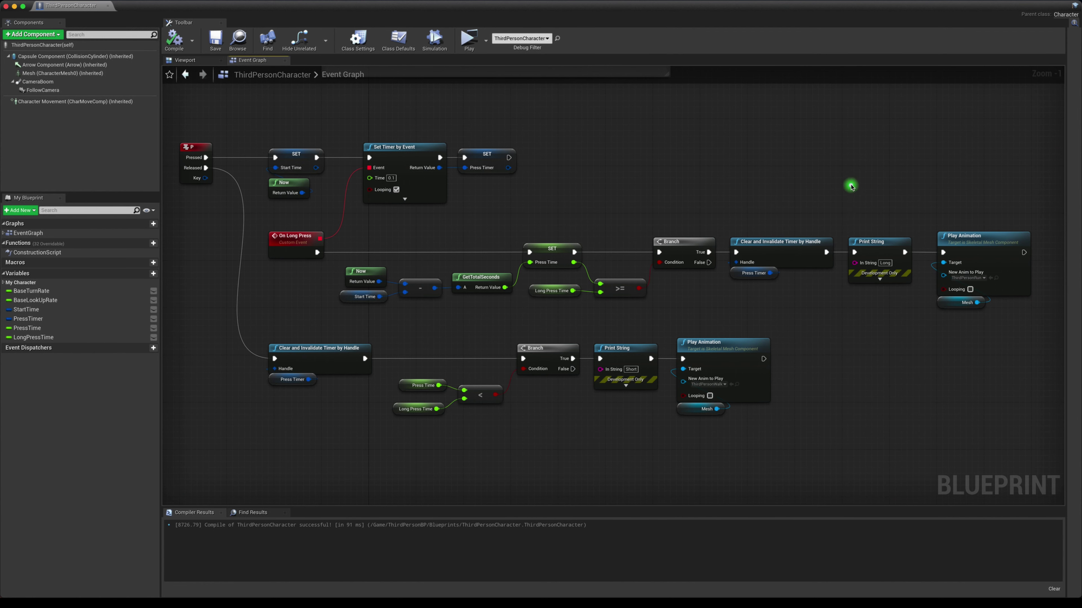
# Review the long- and short-press node groups and move the Now node under SET
pyautogui.moveTo(851, 186); pyautogui.dragTo(983, 323)
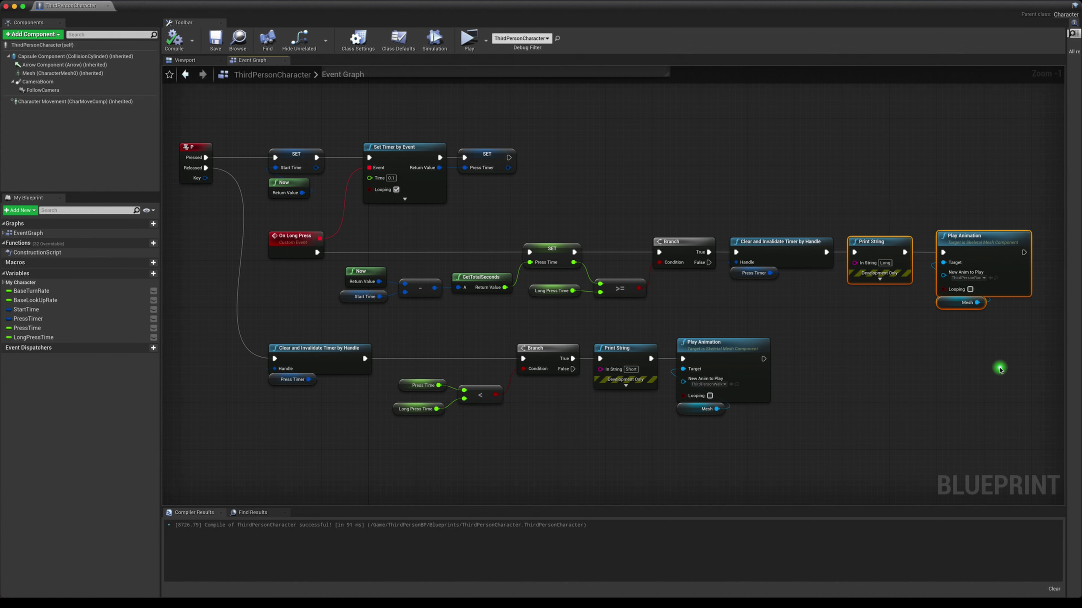
pyautogui.click(961, 371)
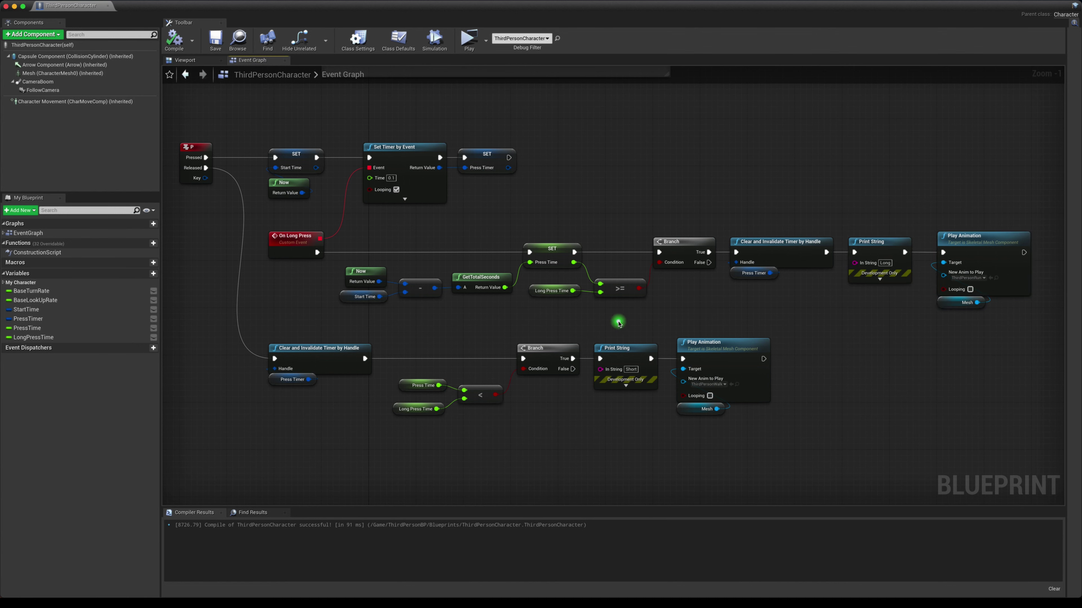
pyautogui.moveTo(621, 319); pyautogui.dragTo(757, 449)
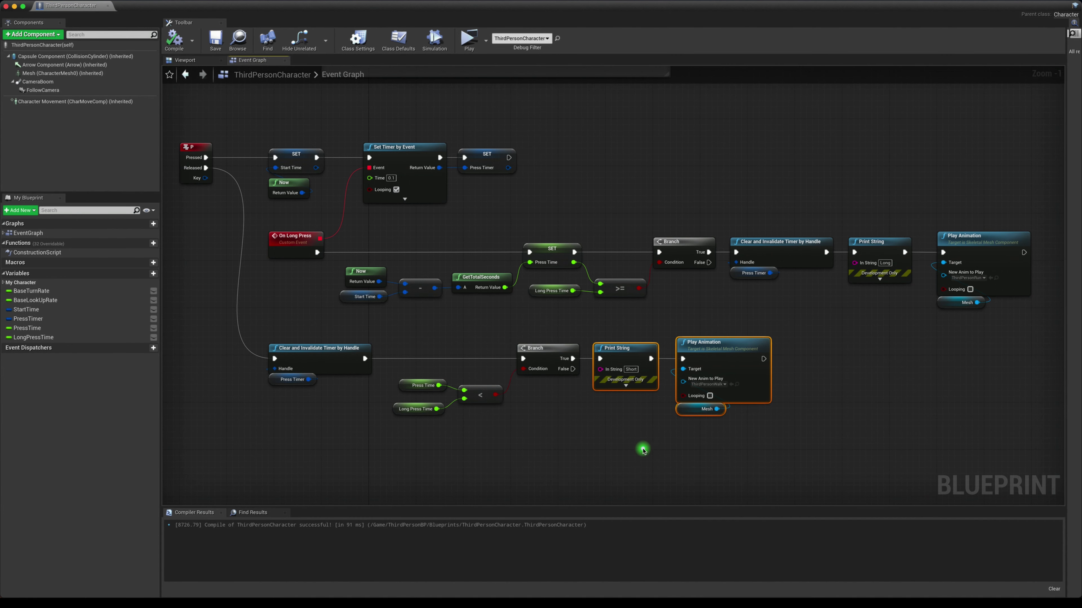
pyautogui.click(643, 450)
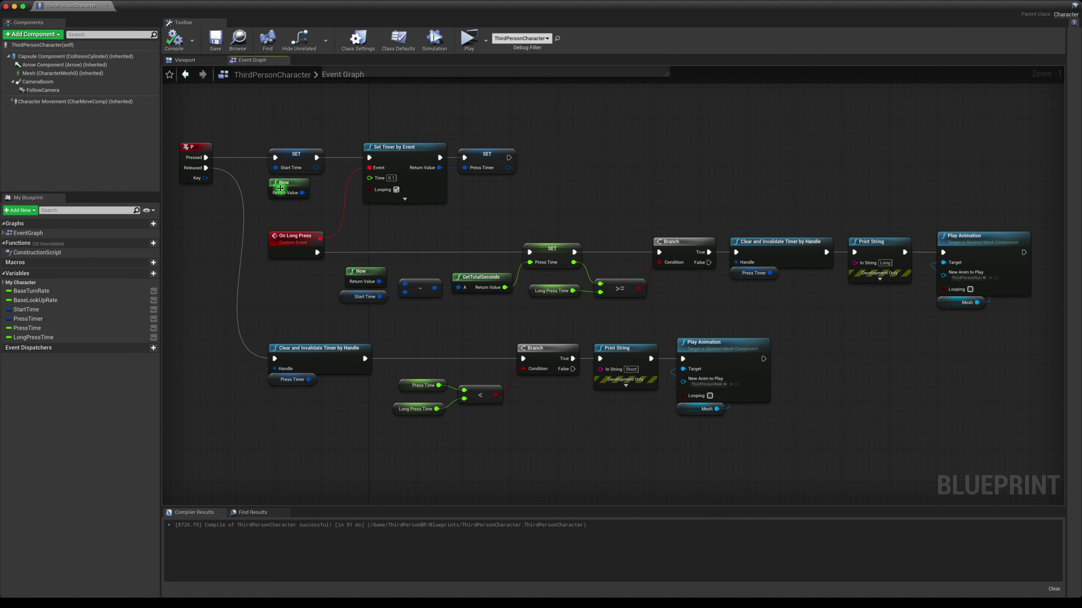
pyautogui.moveTo(281, 188); pyautogui.dragTo(281, 182)
pyautogui.moveTo(292, 130); pyautogui.dragTo(318, 189)
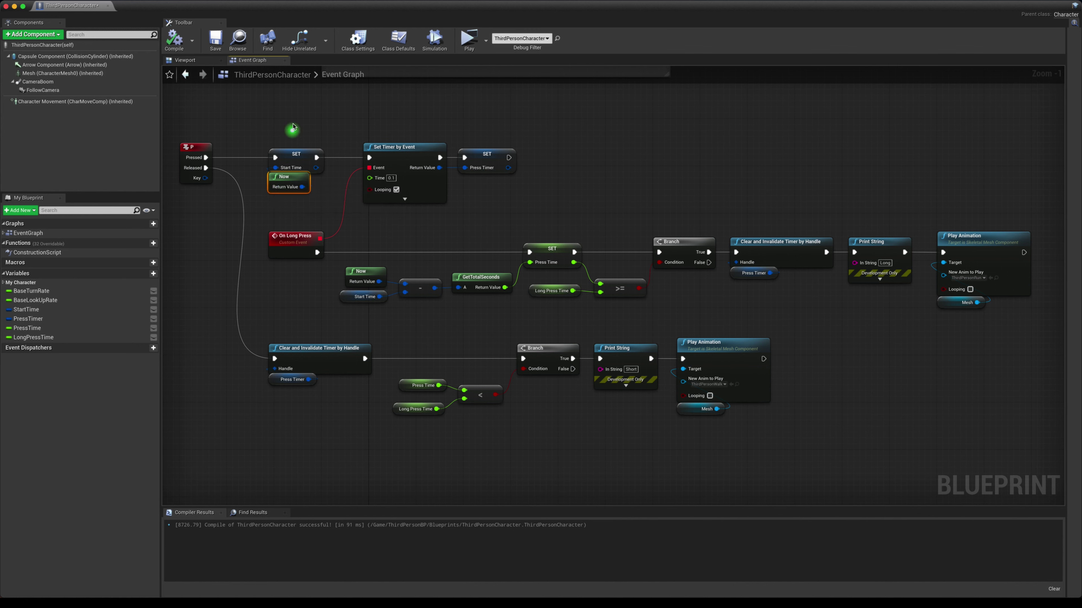
pyautogui.click(326, 195)
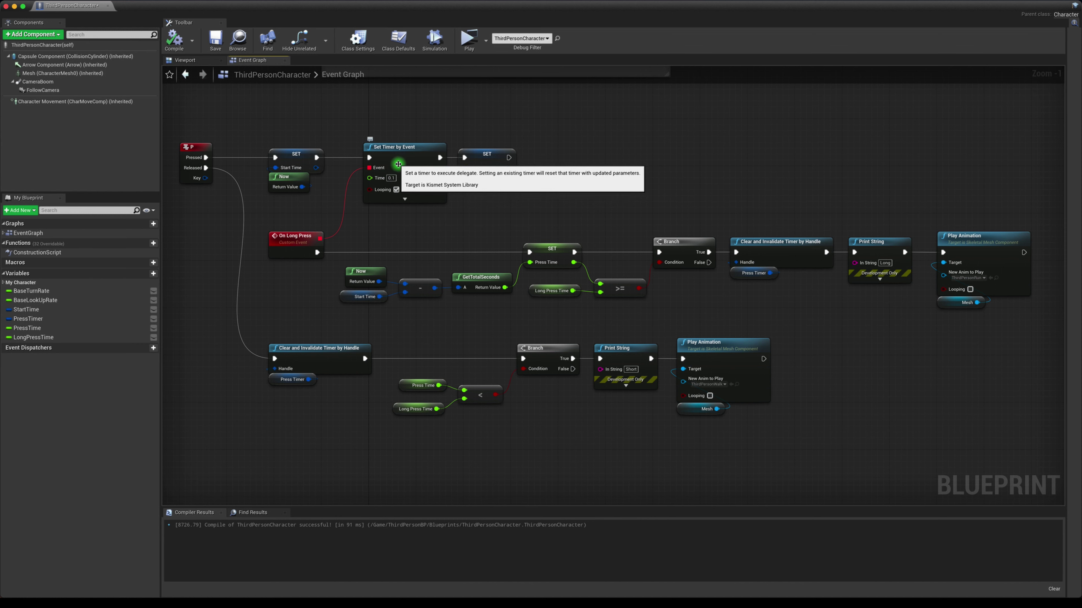
# Inspect the long-press timing nodes and nudge the >= comparison node slightly upward
pyautogui.click(281, 250)
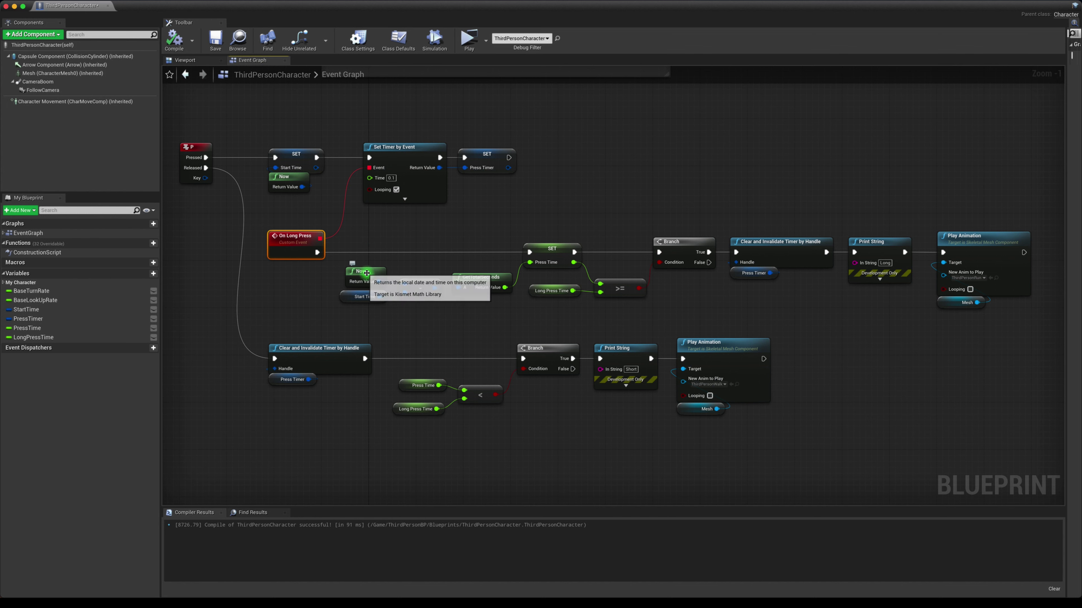
pyautogui.click(367, 273)
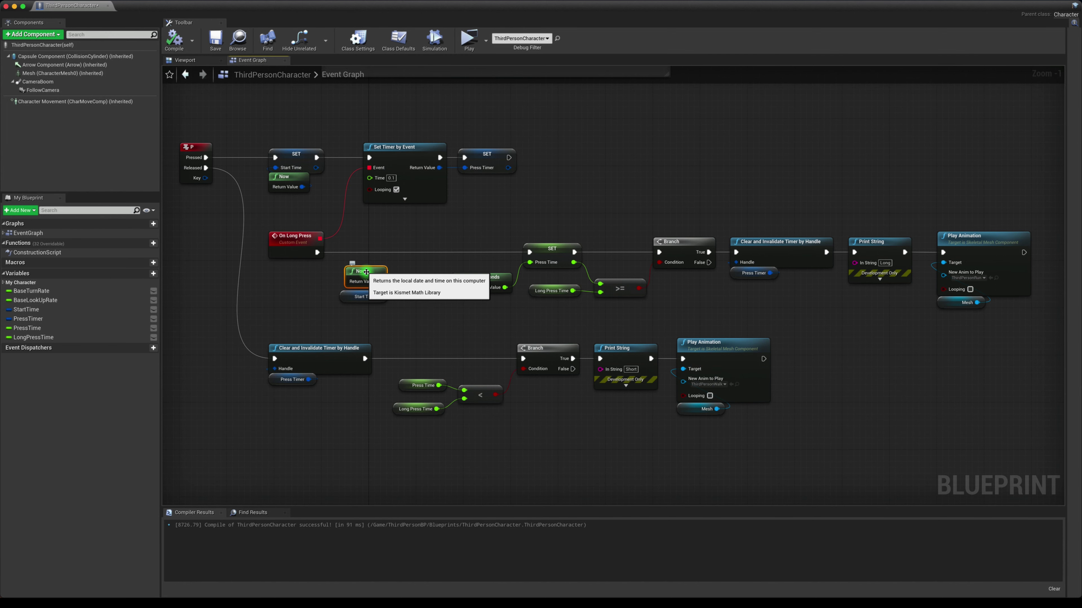
pyautogui.click(348, 298)
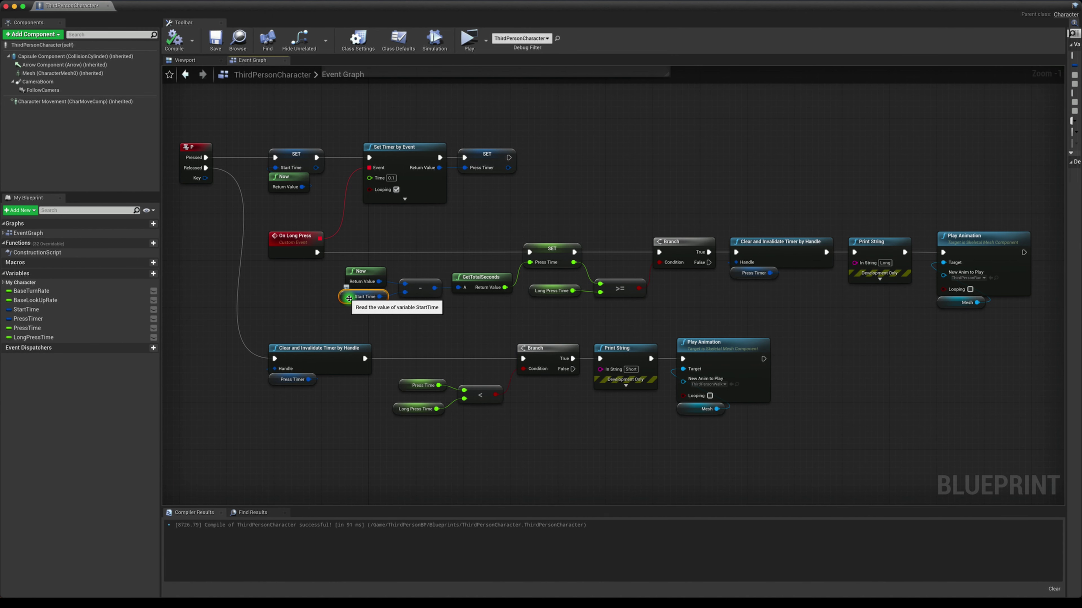
pyautogui.click(416, 289)
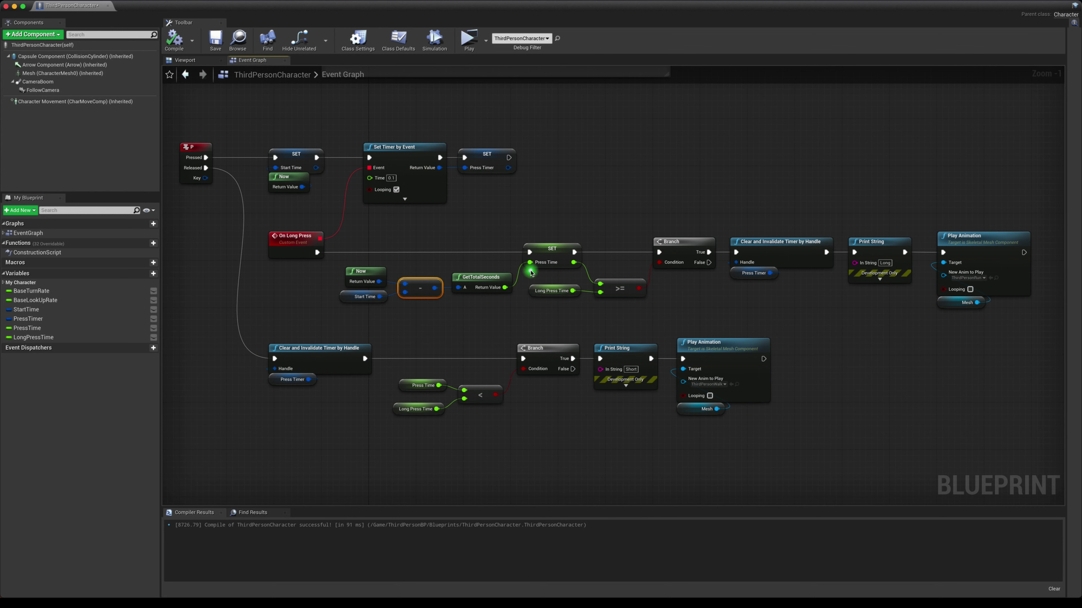
pyautogui.click(559, 248)
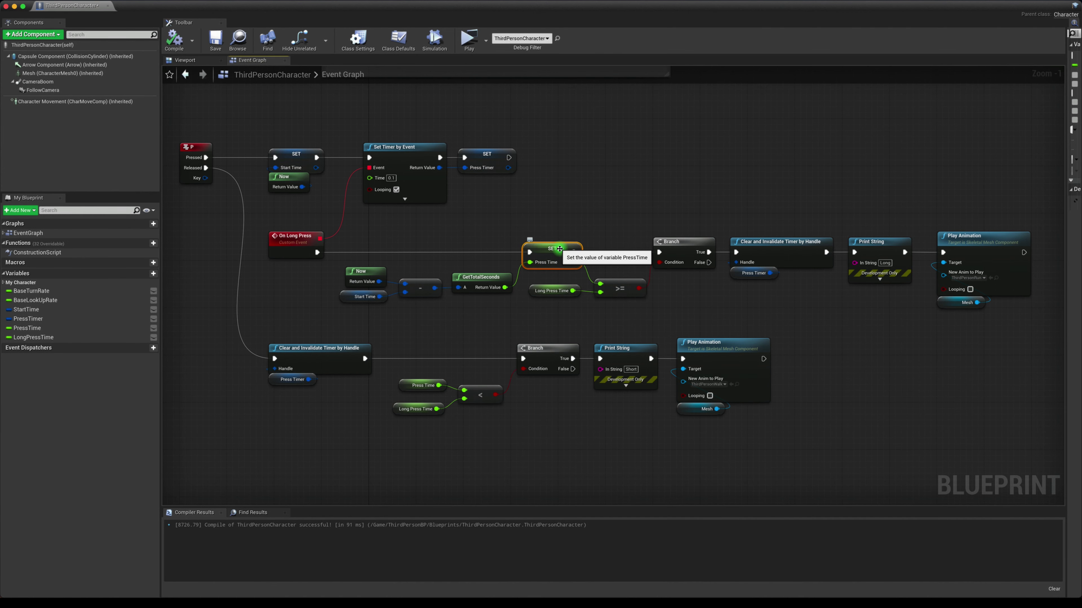
pyautogui.click(553, 293)
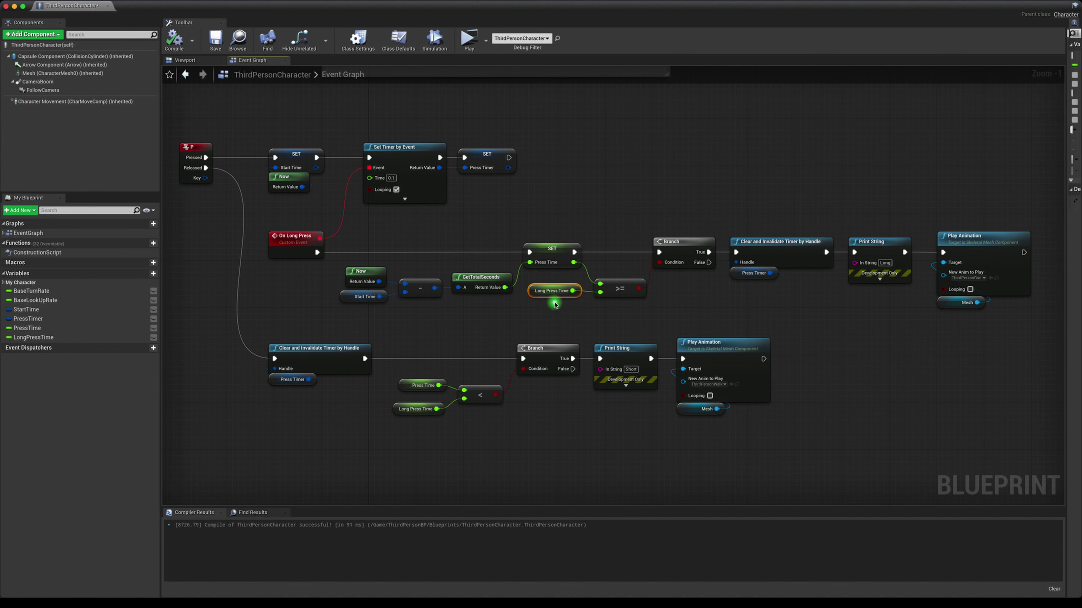
pyautogui.moveTo(609, 290); pyautogui.dragTo(609, 283)
pyautogui.click(624, 307)
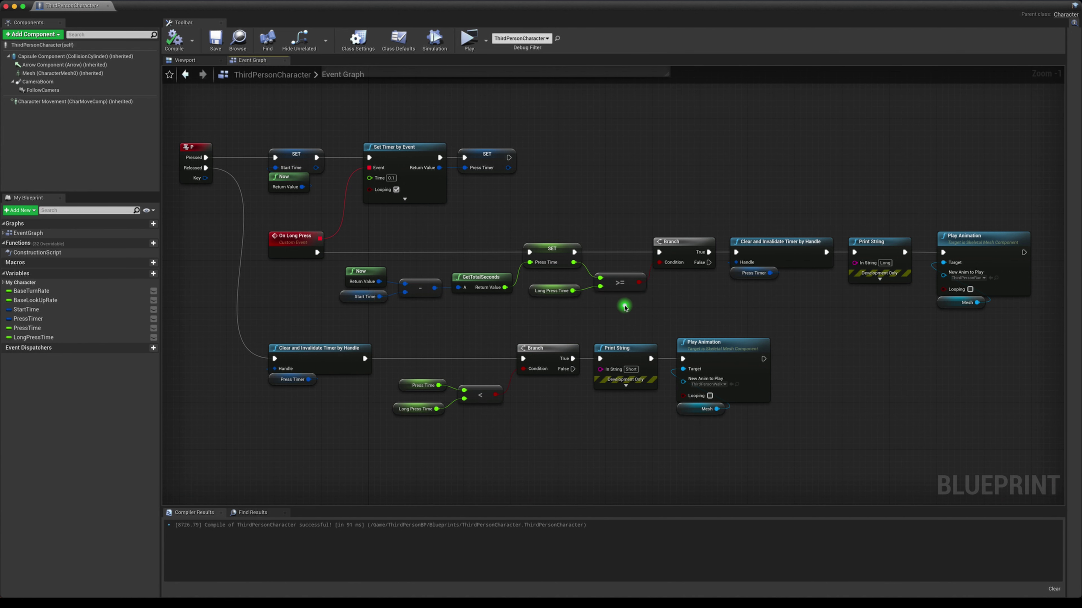
pyautogui.click(552, 297)
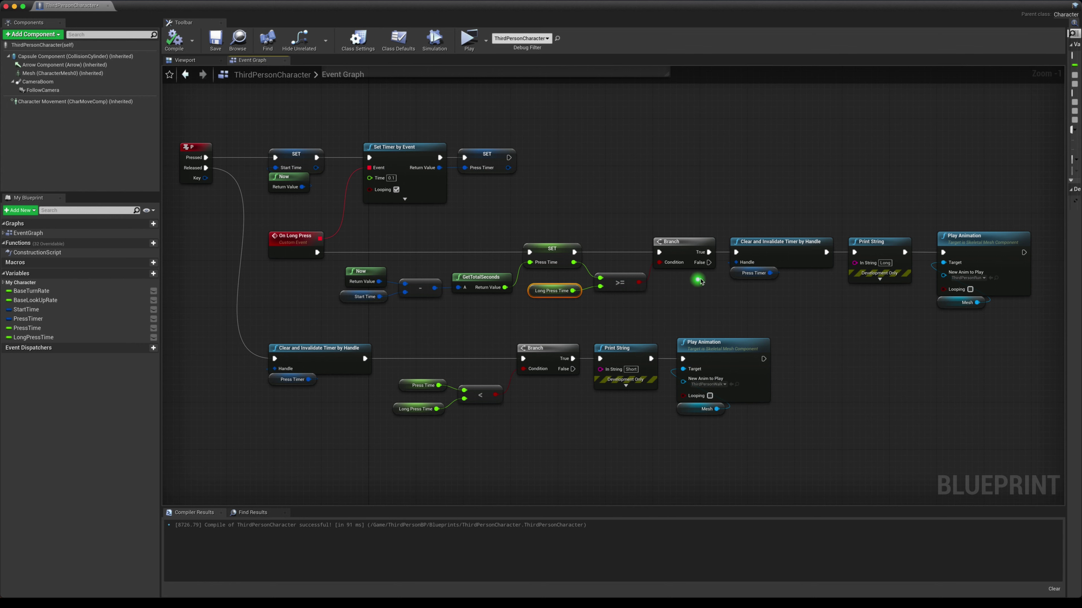
pyautogui.moveTo(750, 187); pyautogui.dragTo(979, 320)
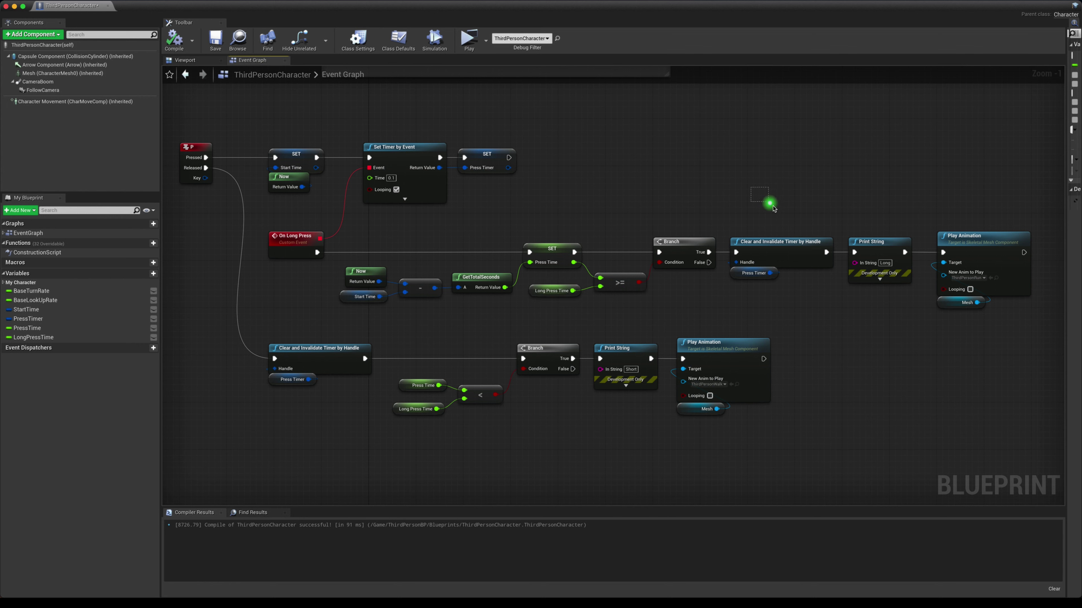
pyautogui.click(868, 323)
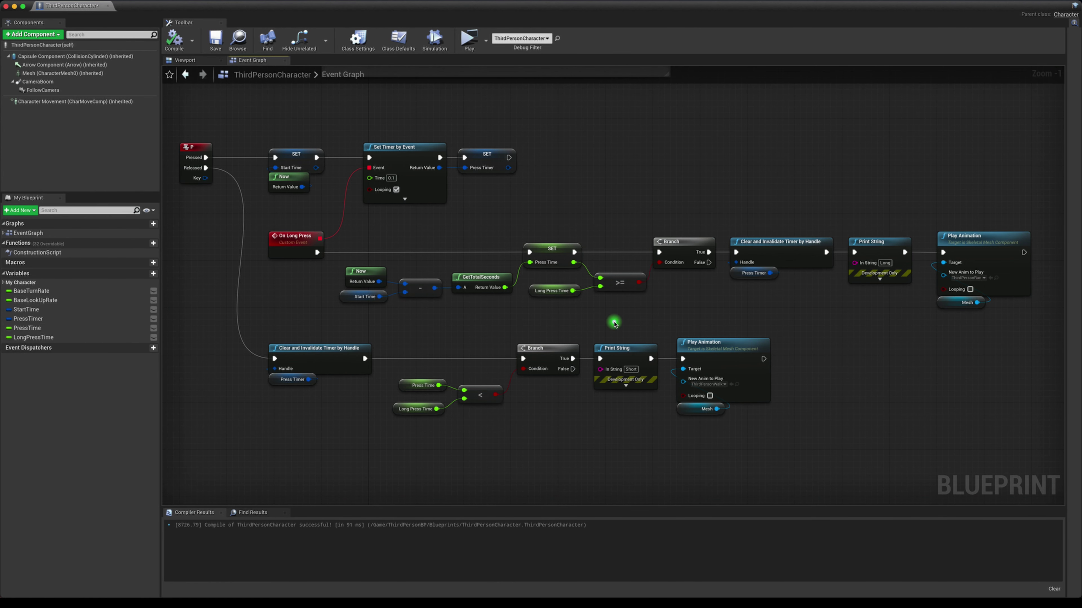
pyautogui.moveTo(620, 325); pyautogui.dragTo(723, 469)
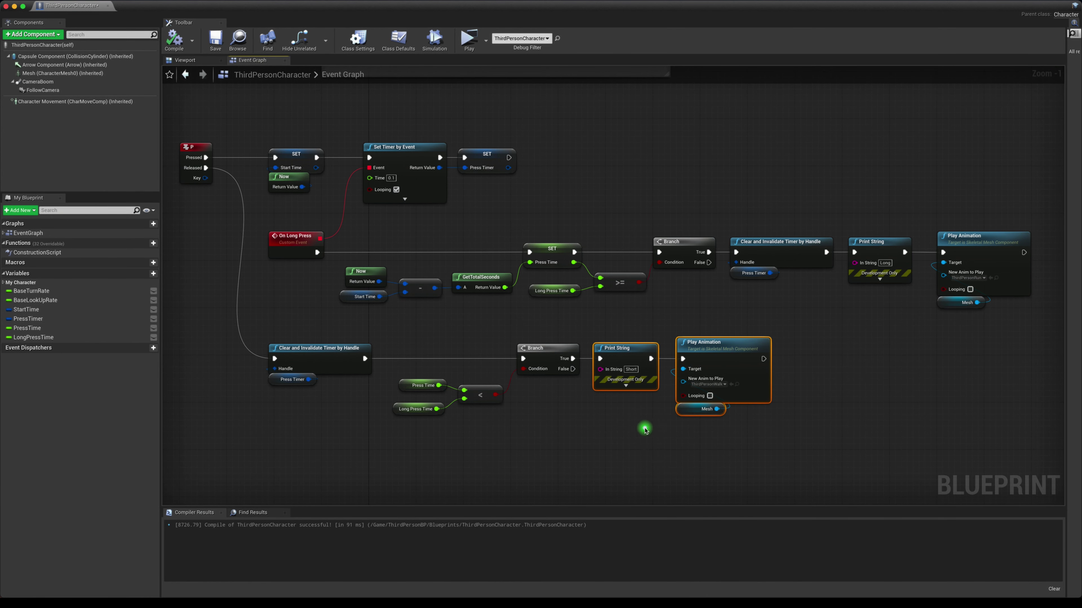
pyautogui.click(644, 429)
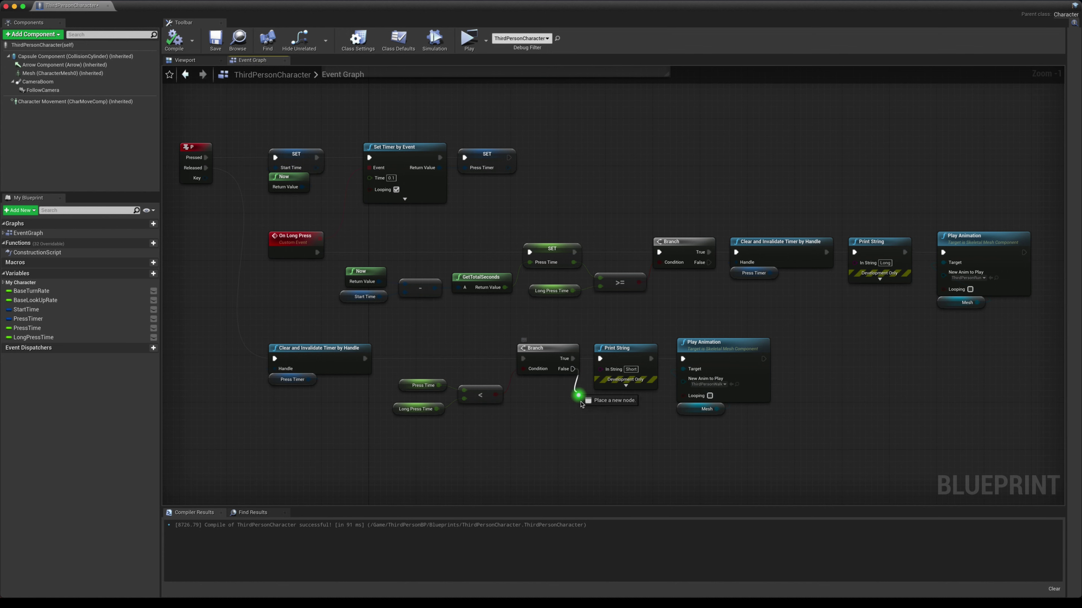
pyautogui.moveTo(571, 368); pyautogui.dragTo(592, 439)
pyautogui.click(528, 441)
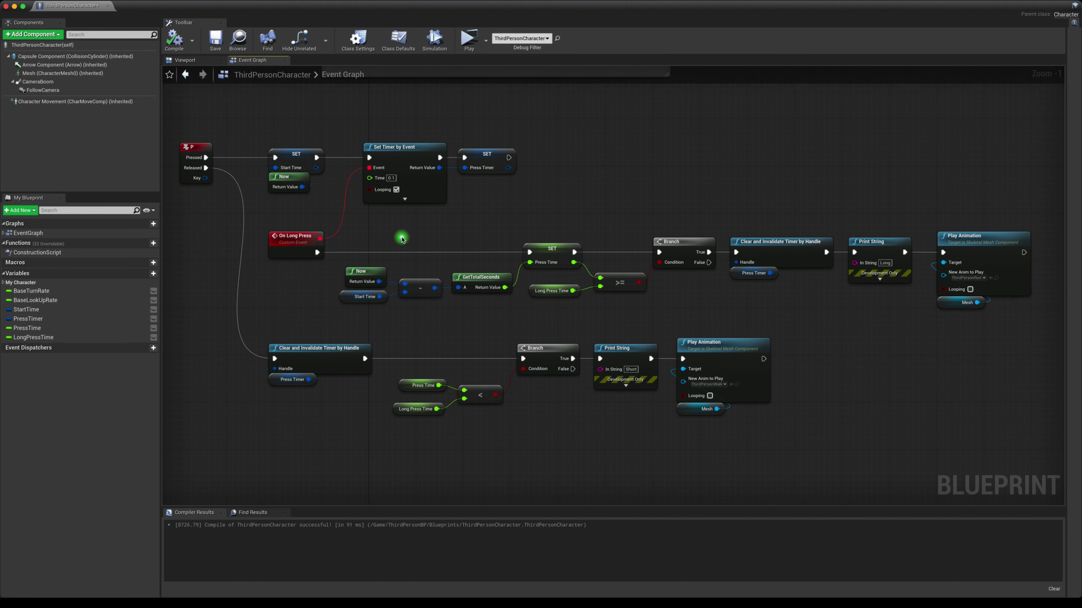
pyautogui.click(306, 239)
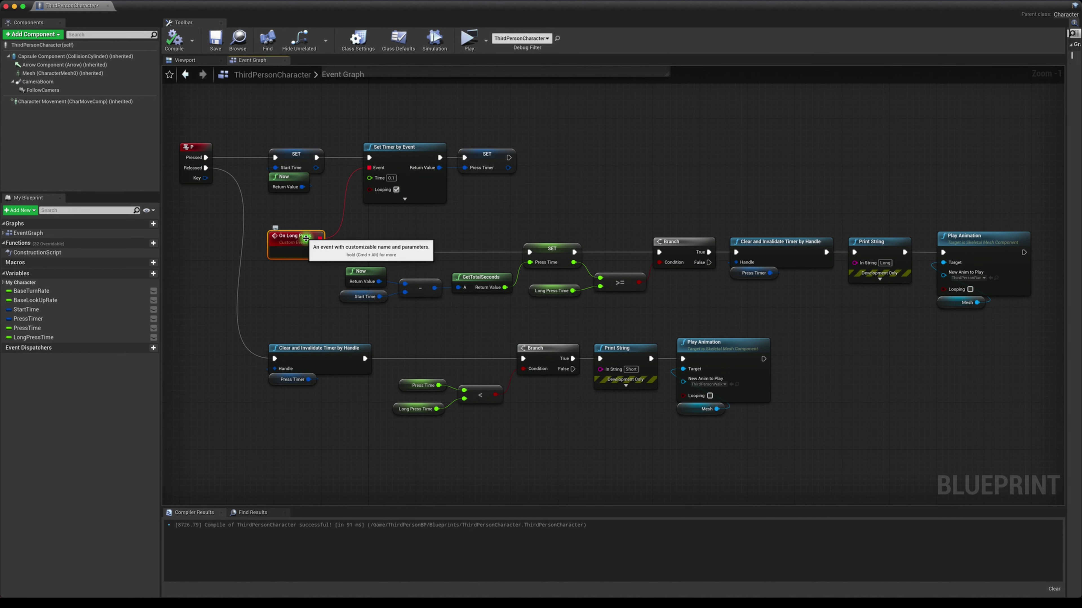
pyautogui.click(310, 279)
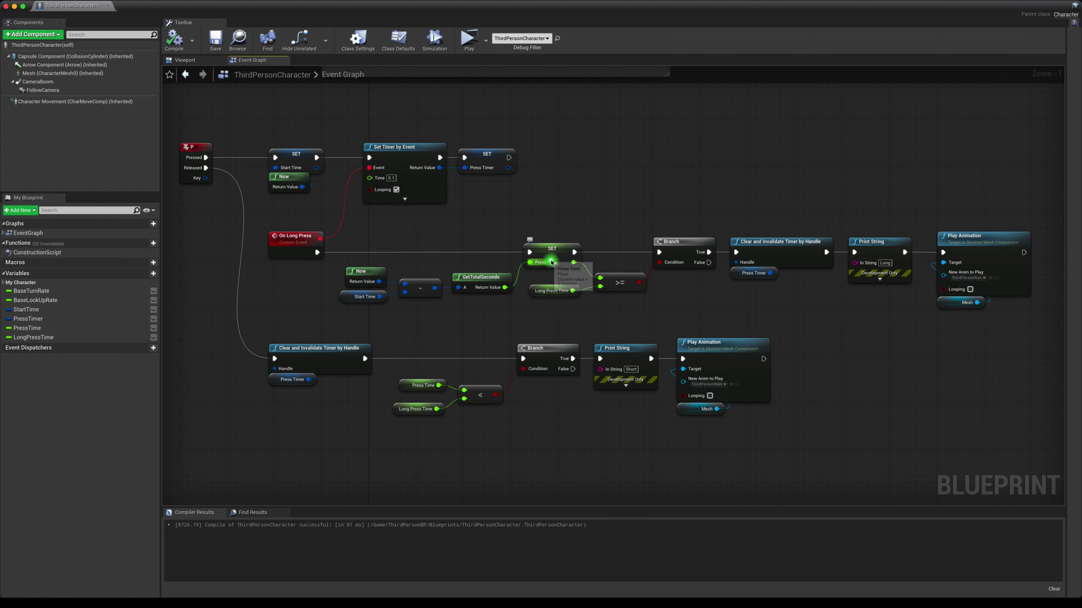
pyautogui.click(542, 248)
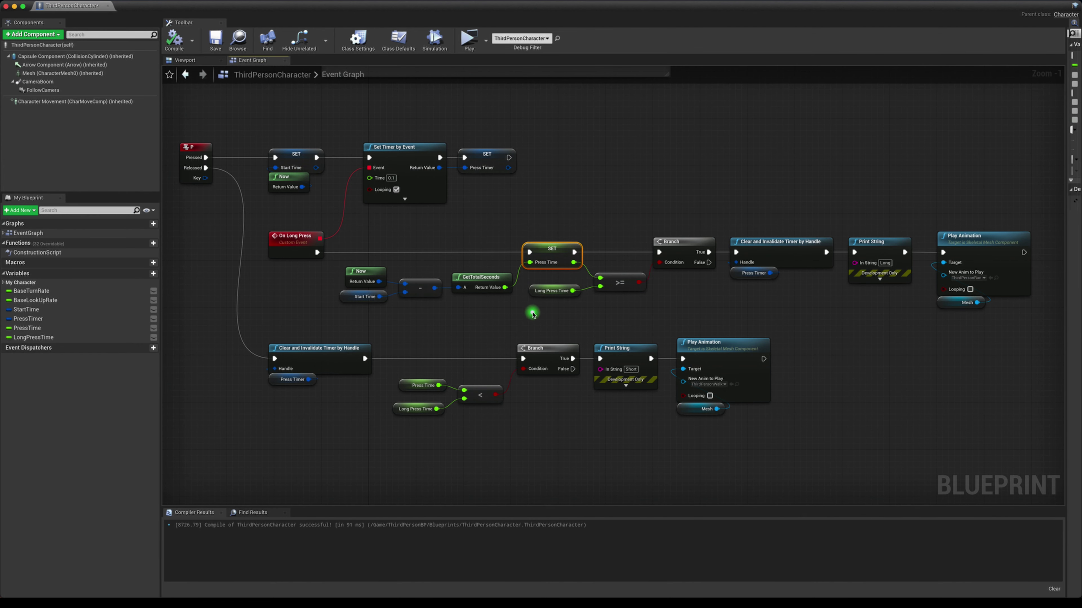
pyautogui.click(552, 291)
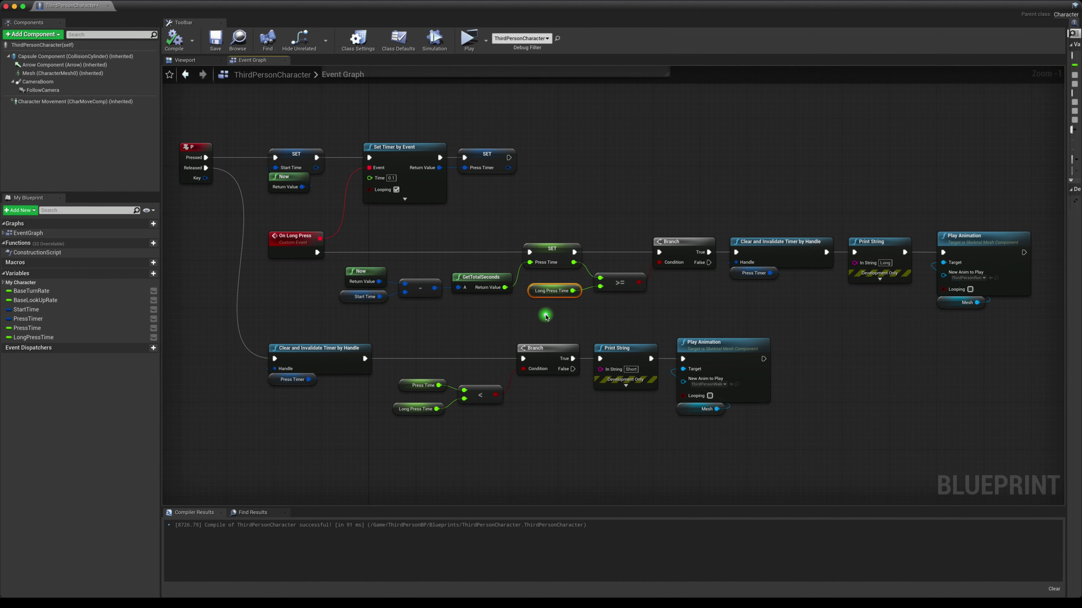
pyautogui.click(546, 315)
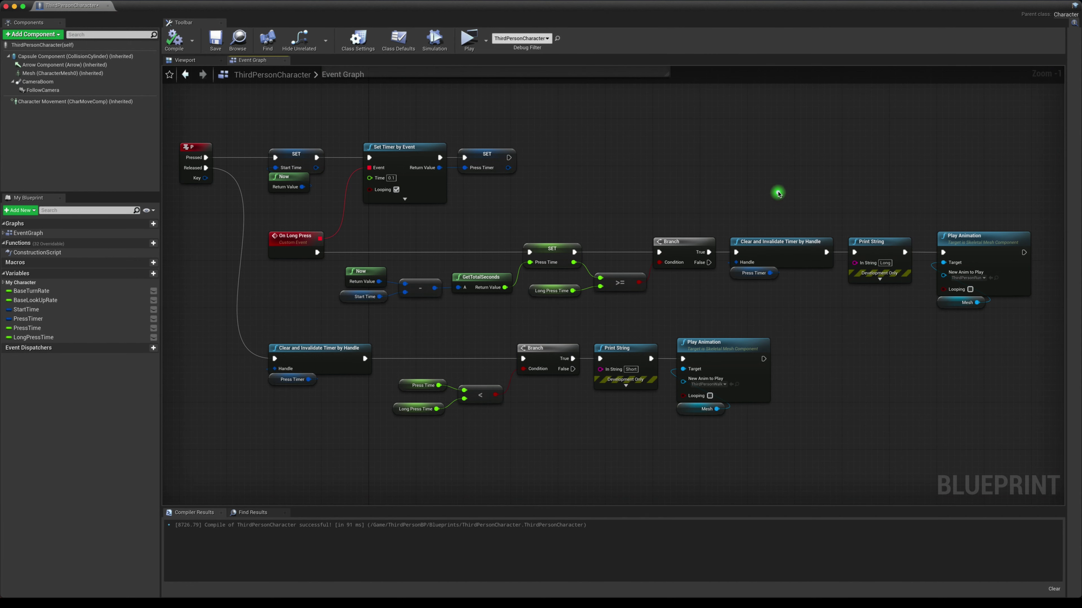
pyautogui.moveTo(780, 194); pyautogui.dragTo(965, 363)
pyautogui.click(935, 332)
pyautogui.moveTo(541, 305); pyautogui.dragTo(570, 307)
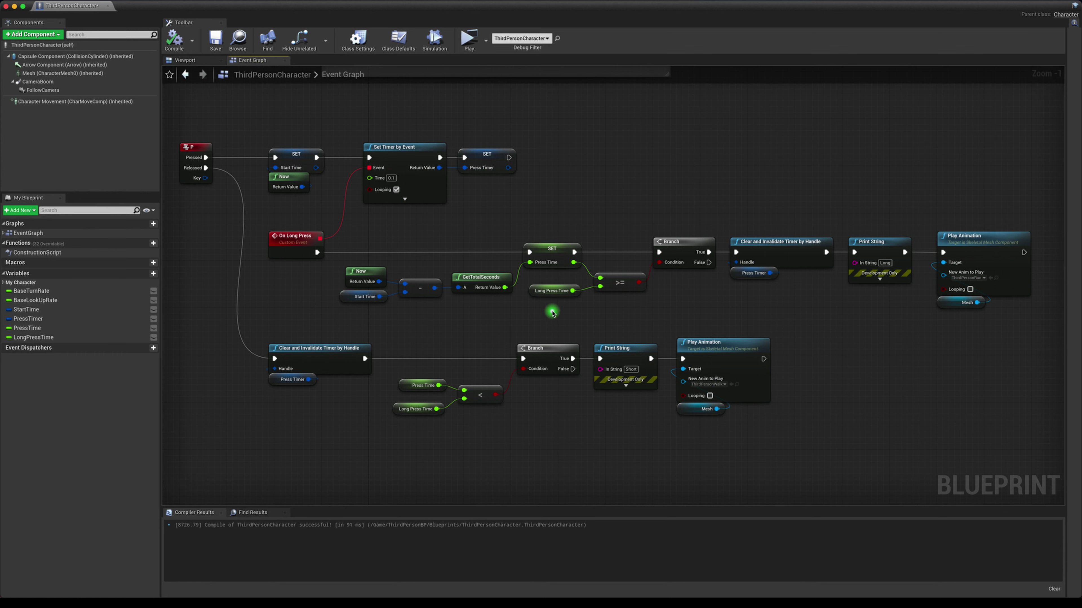